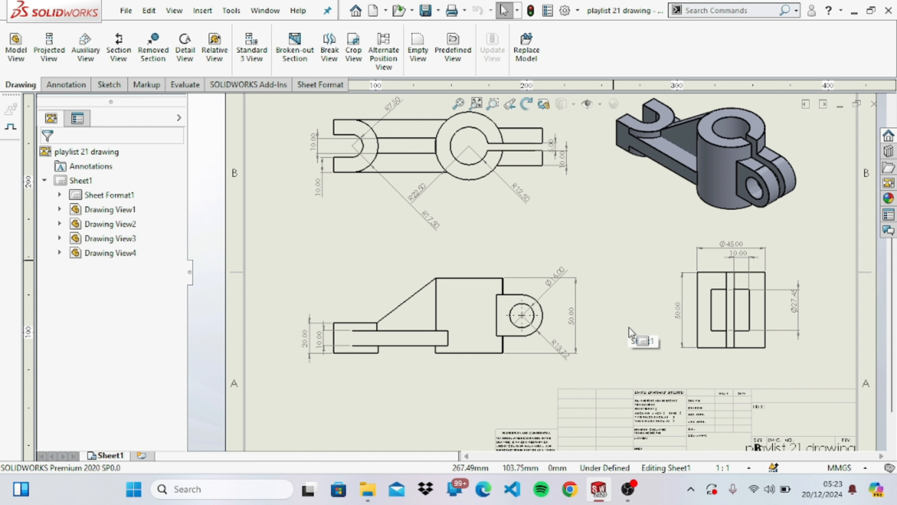
Bring up the playlist 21 drawing and examine its dimensioned views of the bracket
{"action": "key", "text": "ctrl+Tab"}
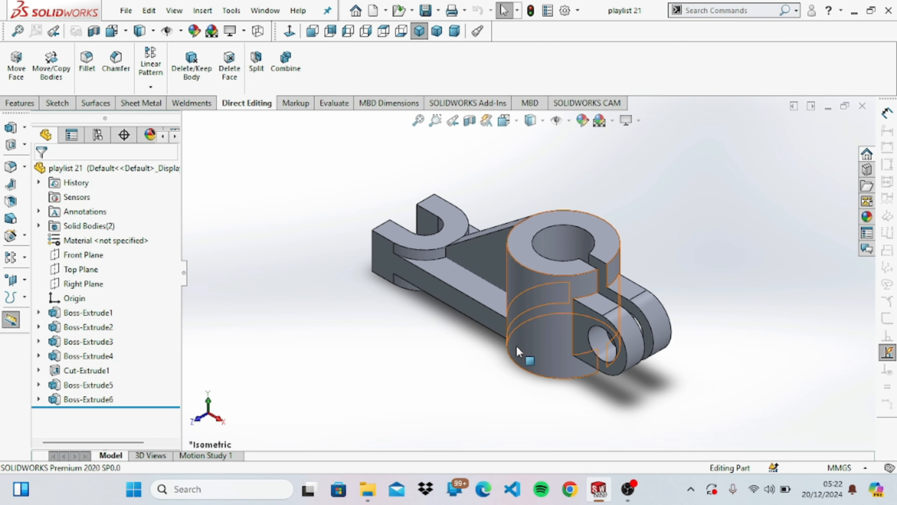
{"action": "left_click", "coordinate": [827, 111]}
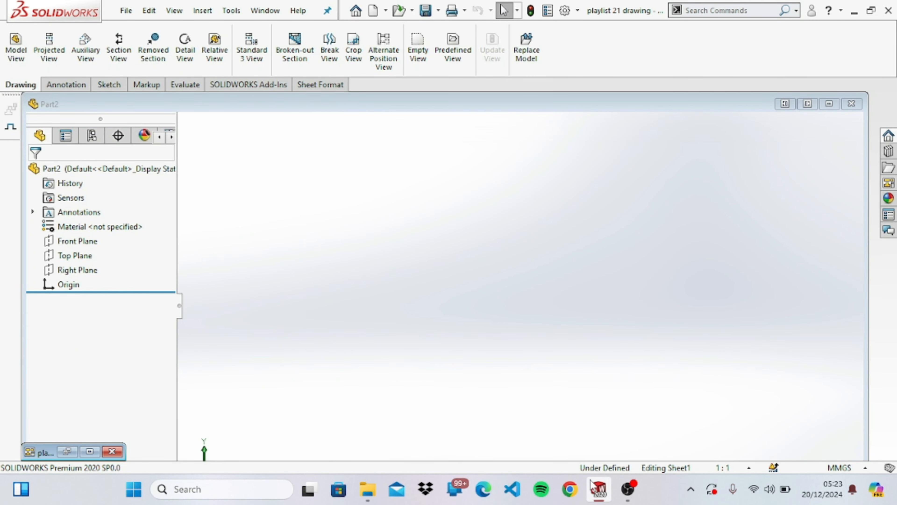
{"action": "mouse_move", "coordinate": [599, 489]}
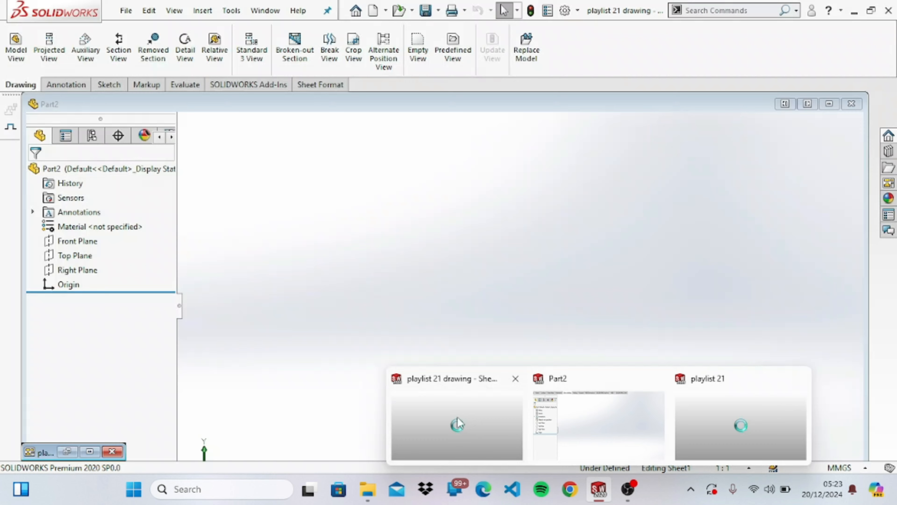
{"action": "left_click", "coordinate": [457, 423]}
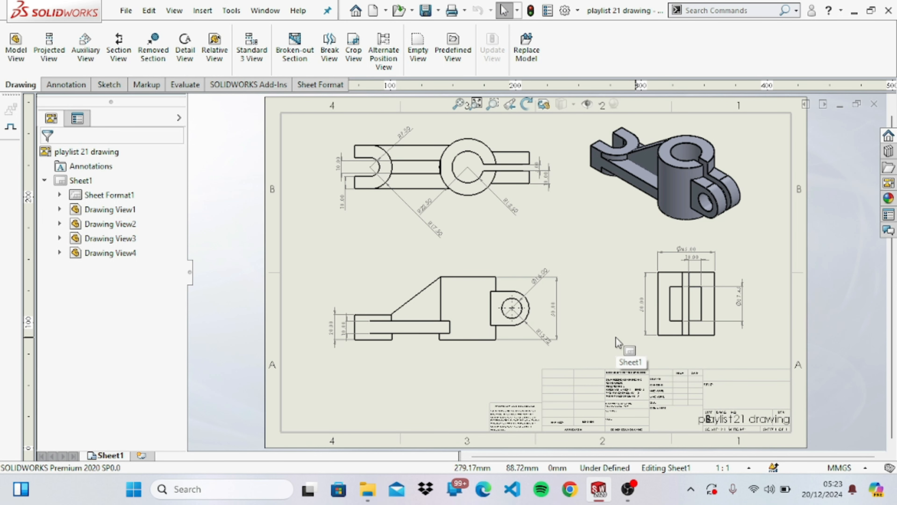
{"action": "scroll", "coordinate": [617, 342], "scroll_direction": "down", "scroll_amount": 1}
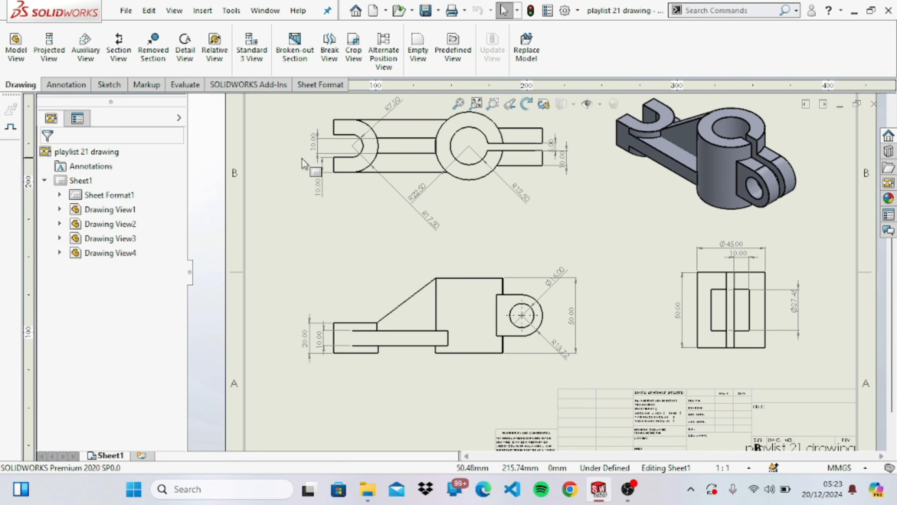
Create a new part document from the Part template
{"action": "left_click", "coordinate": [127, 11]}
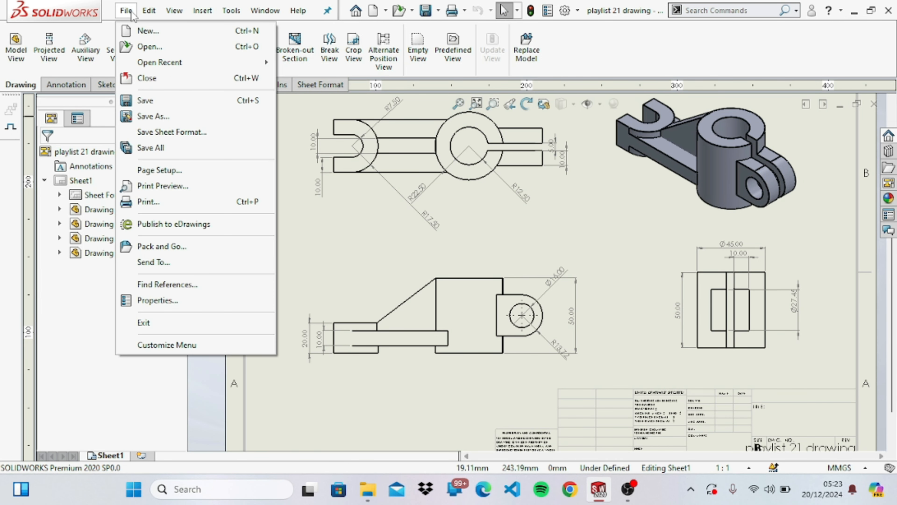
{"action": "left_click", "coordinate": [146, 31]}
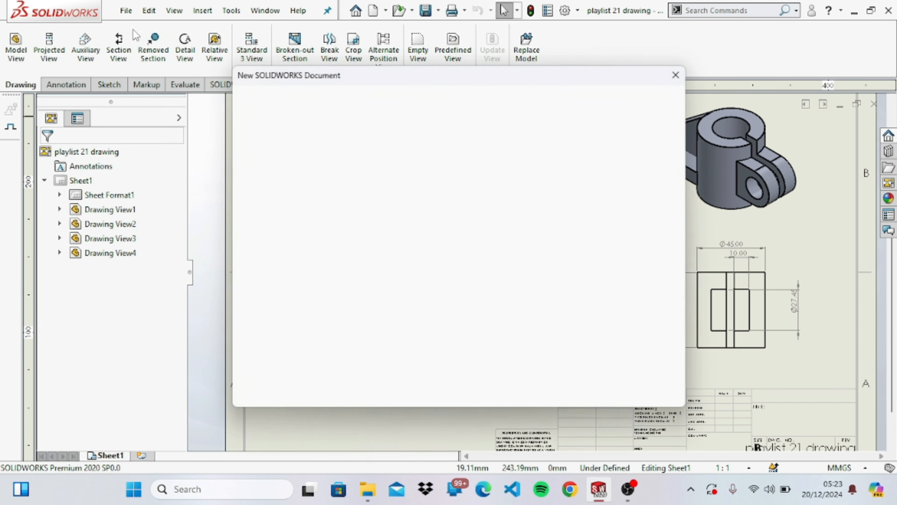
{"action": "left_click", "coordinate": [262, 120]}
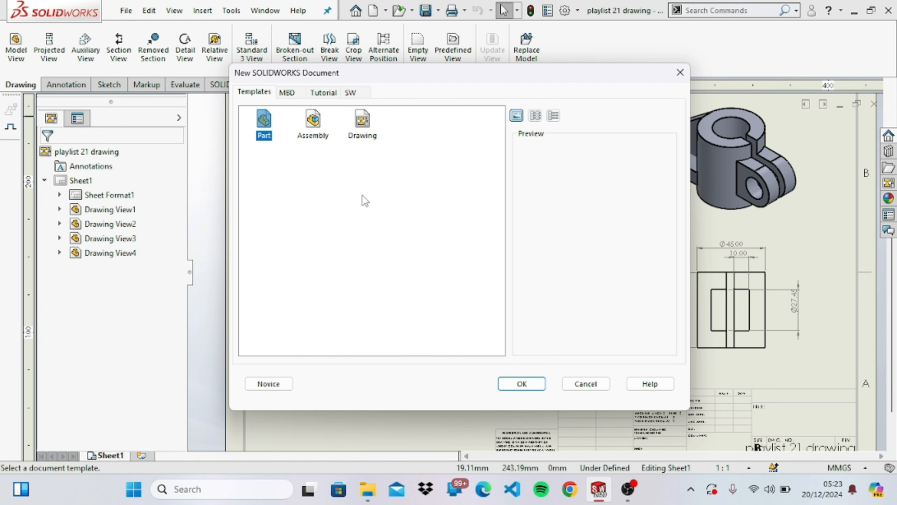
{"action": "left_click", "coordinate": [522, 383]}
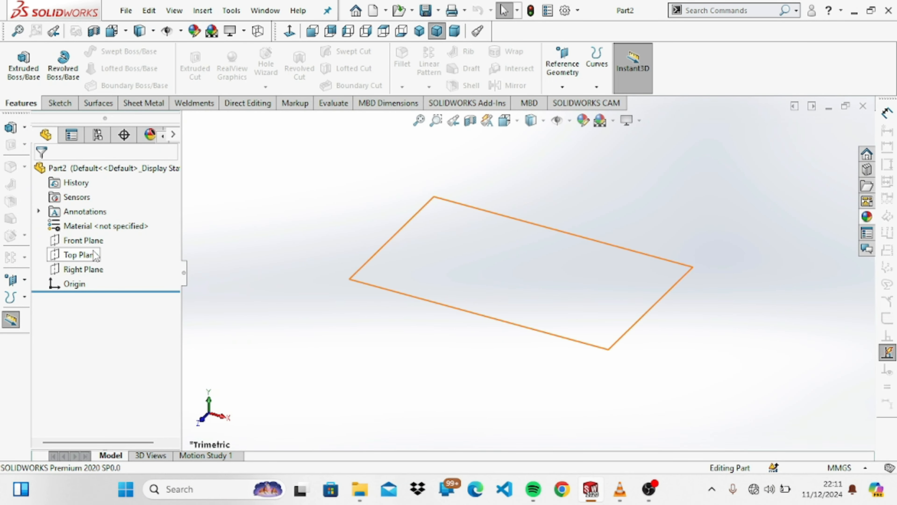
Start a sketch on the Top Plane and draw a center rectangle about 150 mm by 83 mm around the origin
{"action": "left_click", "coordinate": [89, 256]}
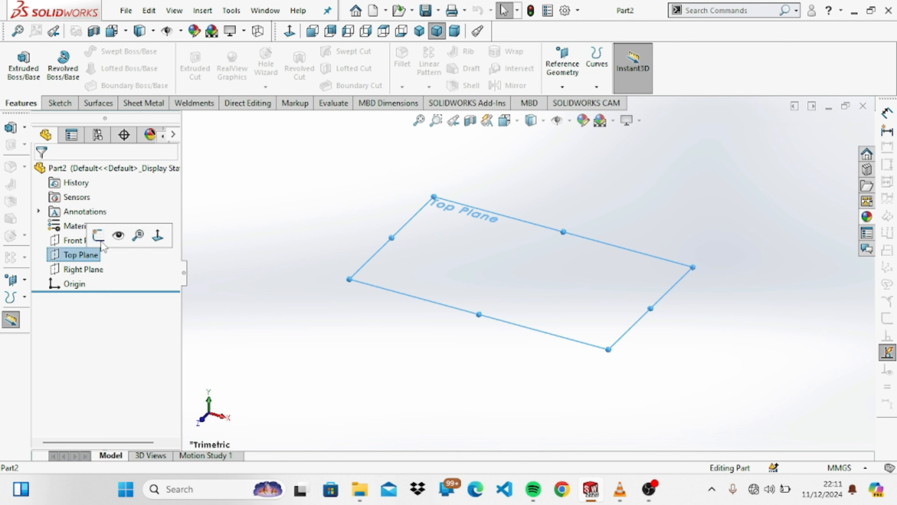
{"action": "left_click", "coordinate": [98, 235]}
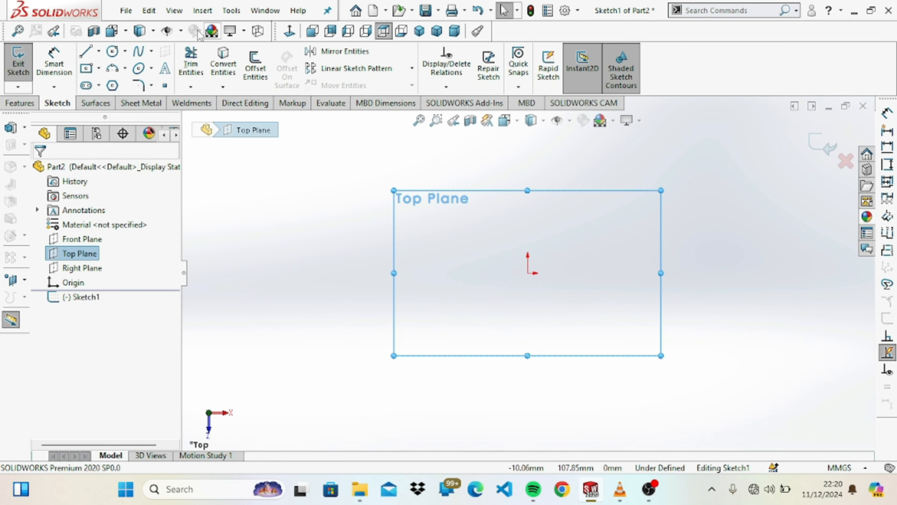
{"action": "left_click", "coordinate": [96, 69]}
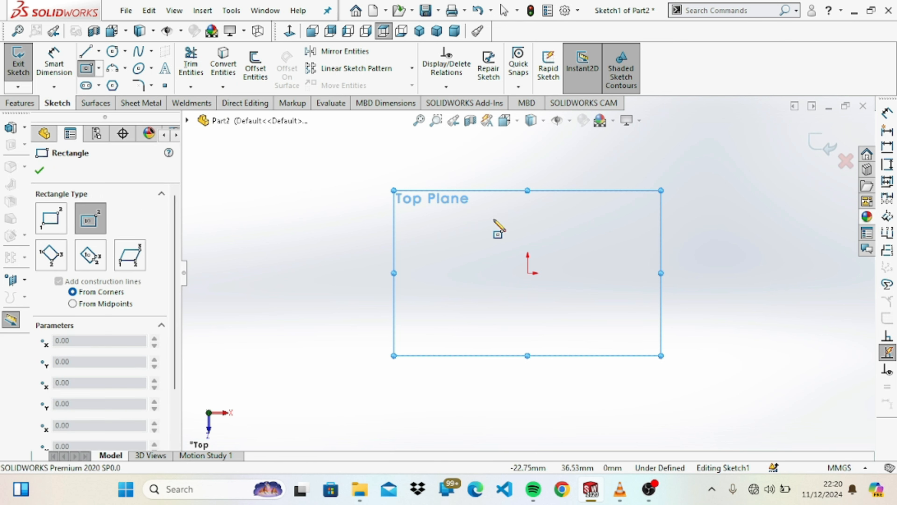
{"action": "left_click", "coordinate": [527, 273]}
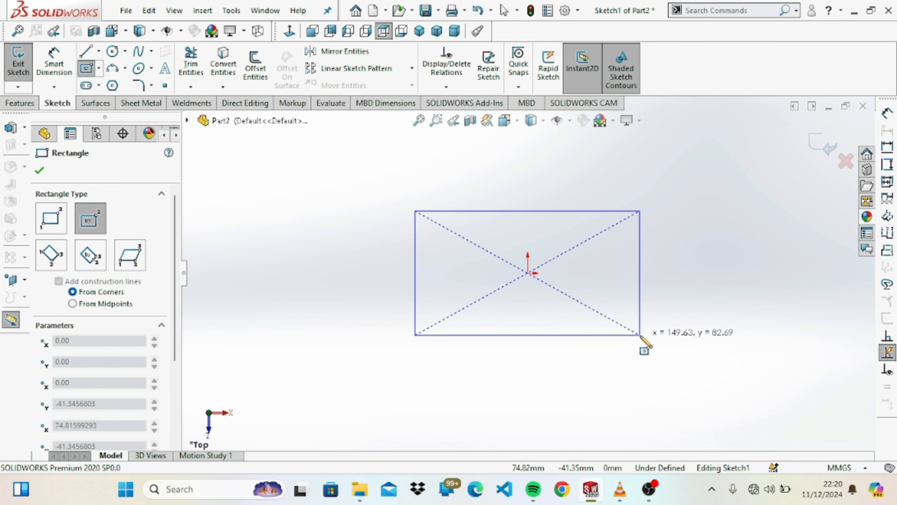
{"action": "left_click", "coordinate": [640, 334]}
Dimension the rectangle to 90 mm long and 35 mm high
{"action": "left_click", "coordinate": [69, 75]}
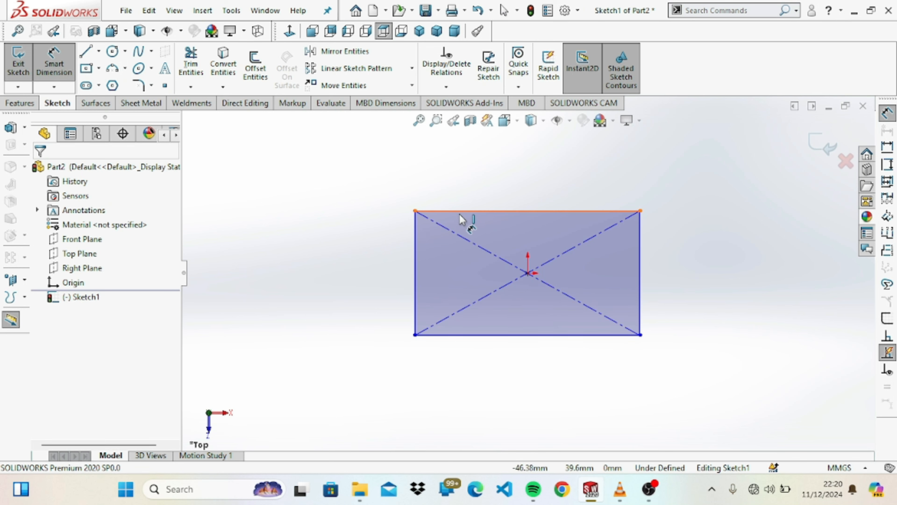
{"action": "left_click", "coordinate": [474, 212]}
{"action": "left_click", "coordinate": [473, 191]}
{"action": "type", "text": "90"}
{"action": "key", "text": "Return"}
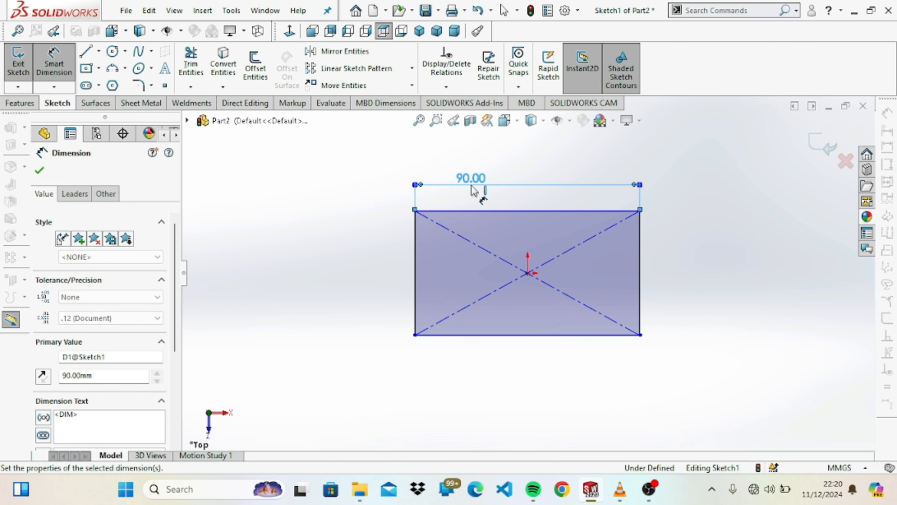
{"action": "left_click", "coordinate": [417, 258]}
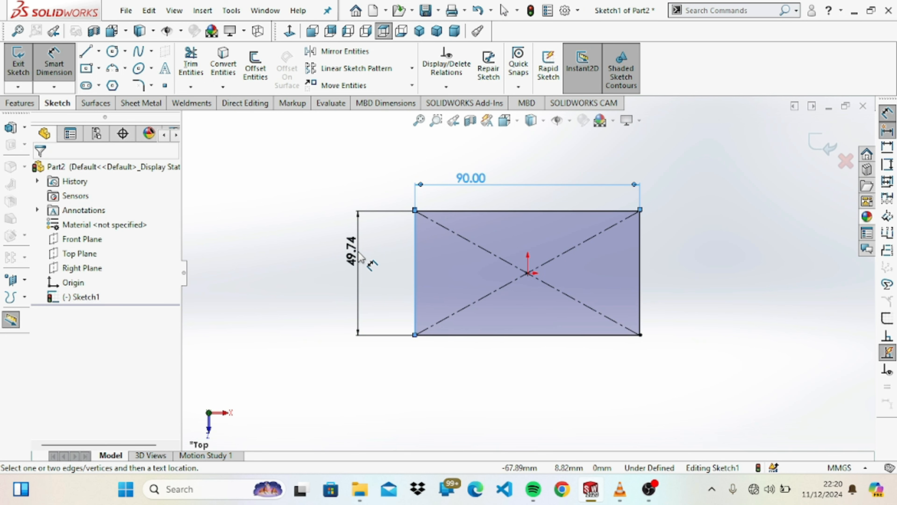
{"action": "left_click", "coordinate": [357, 256]}
{"action": "key", "text": "Return"}
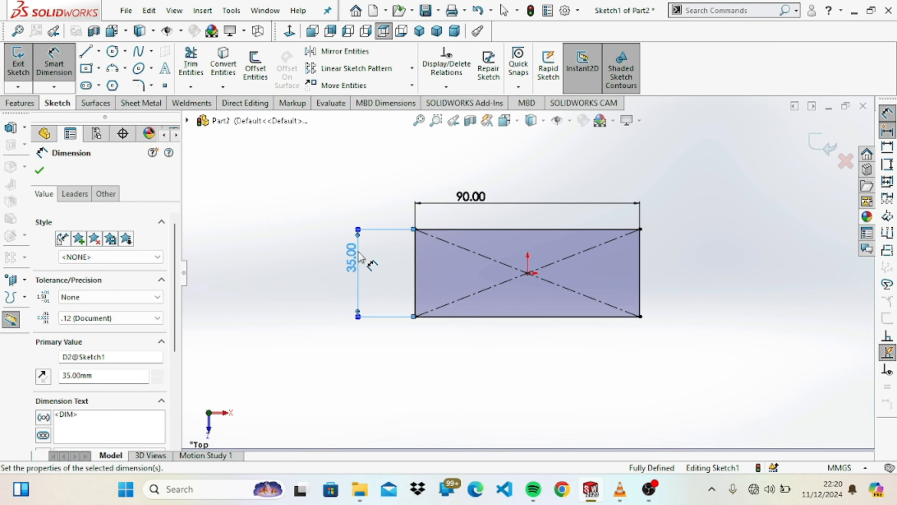
Sketch two concentric circles near the rectangle's left end, about 13.7 mm in diameter inside and about 17.7 mm in radius outside
{"action": "left_click", "coordinate": [111, 53]}
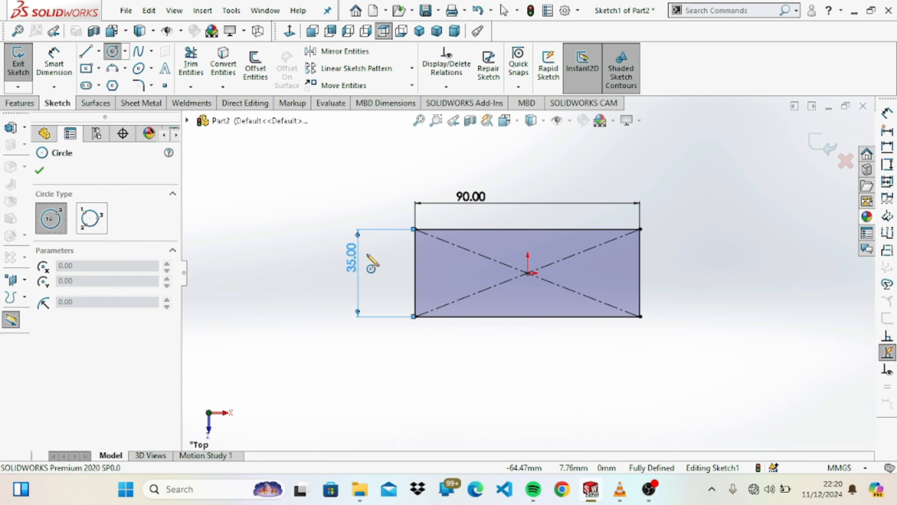
{"action": "left_click", "coordinate": [450, 273]}
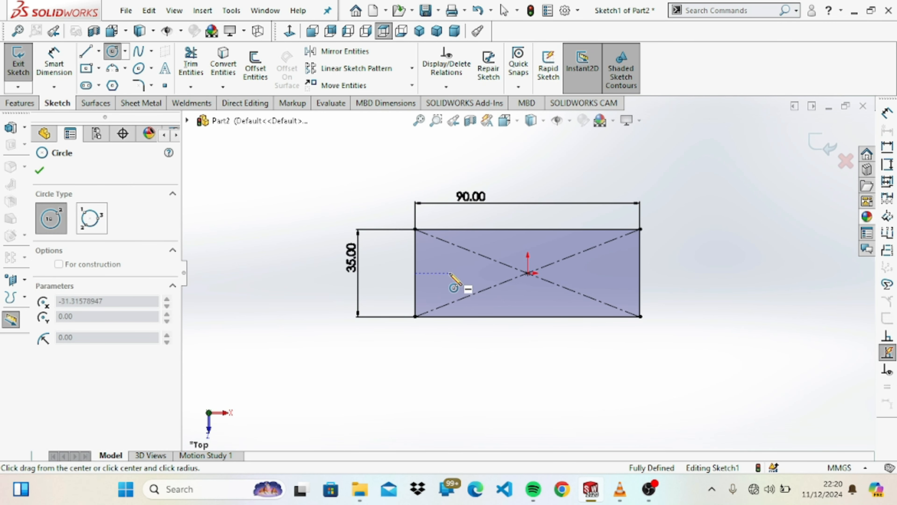
{"action": "left_click", "coordinate": [459, 288]}
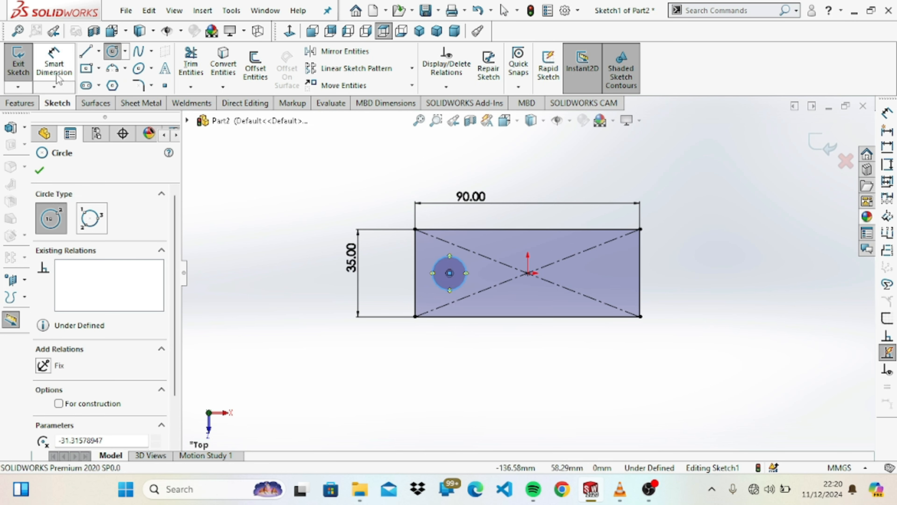
{"action": "left_click", "coordinate": [449, 273]}
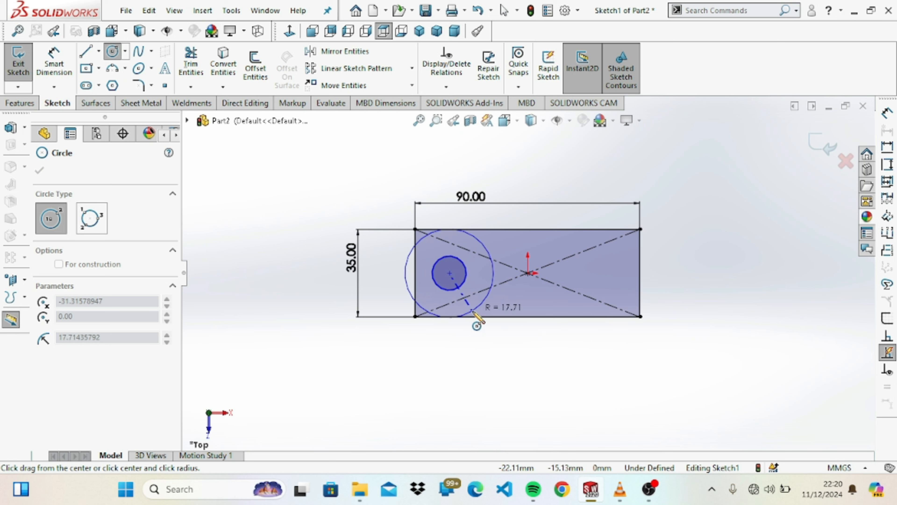
{"action": "left_click", "coordinate": [474, 312]}
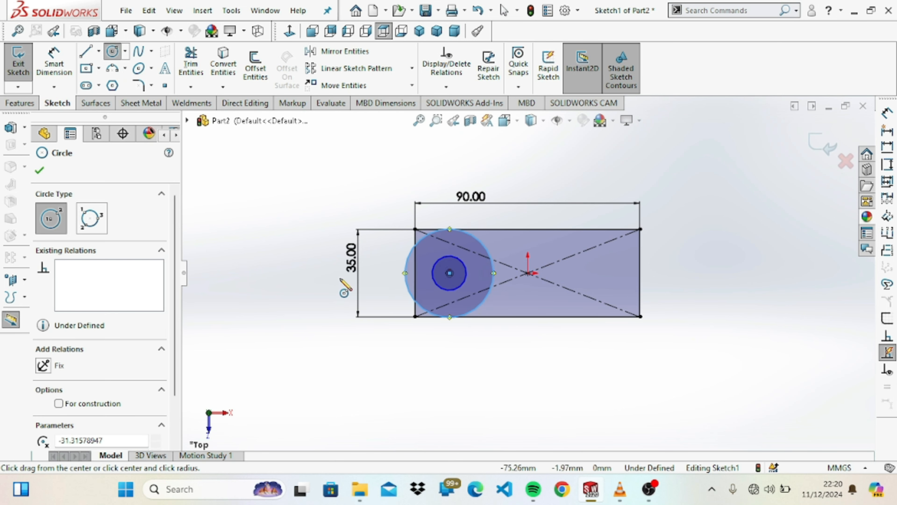
{"action": "key", "text": "Escape"}
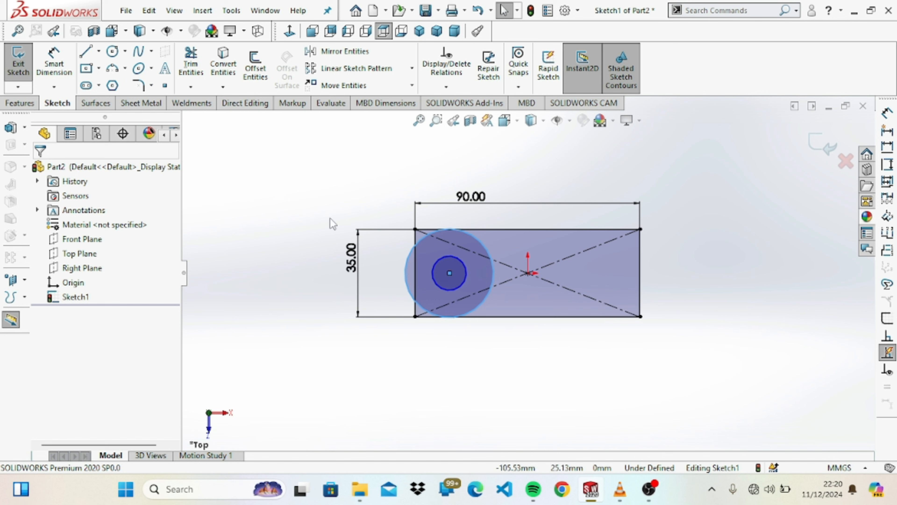
Move the shared centre of the two circles toward the rectangle's left edge, to about X -34.7 mm, keeping the sketch open for editing
{"action": "left_click", "coordinate": [448, 273]}
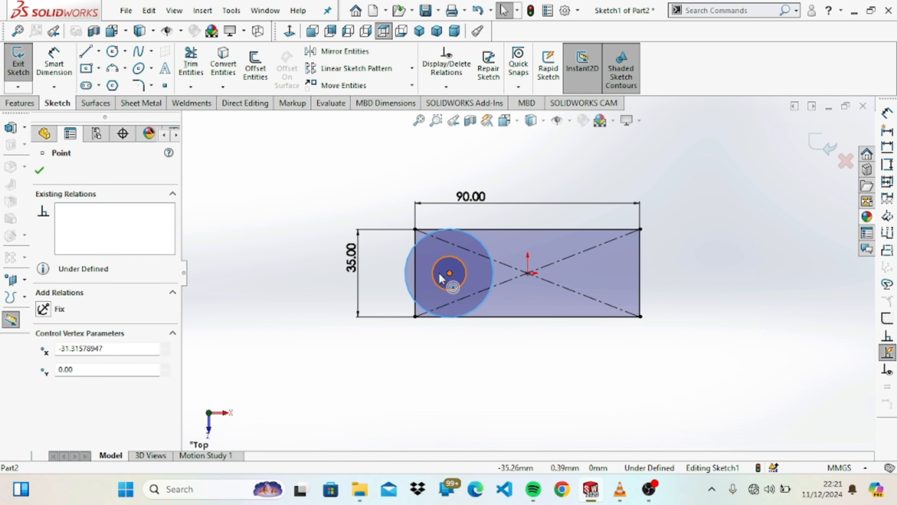
{"action": "left_click_drag", "start_coordinate": [439, 274], "coordinate": [440, 274]}
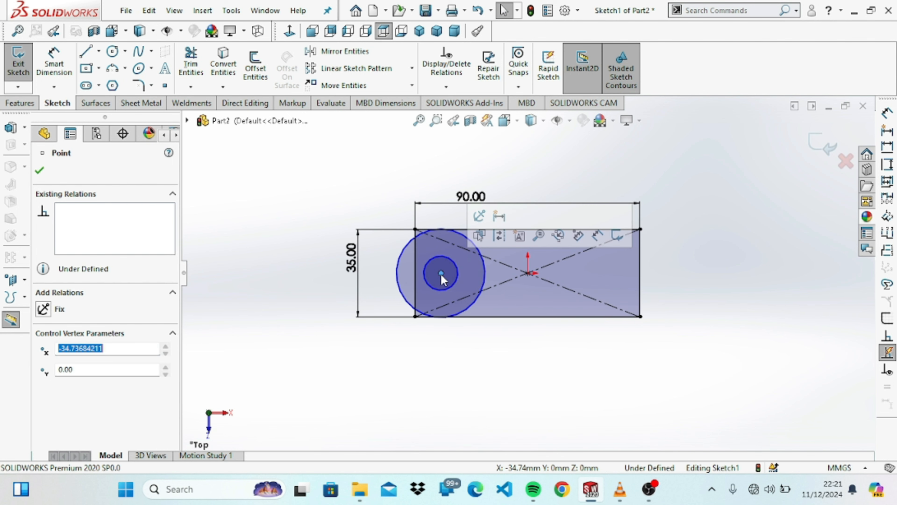
{"action": "left_click", "coordinate": [33, 57]}
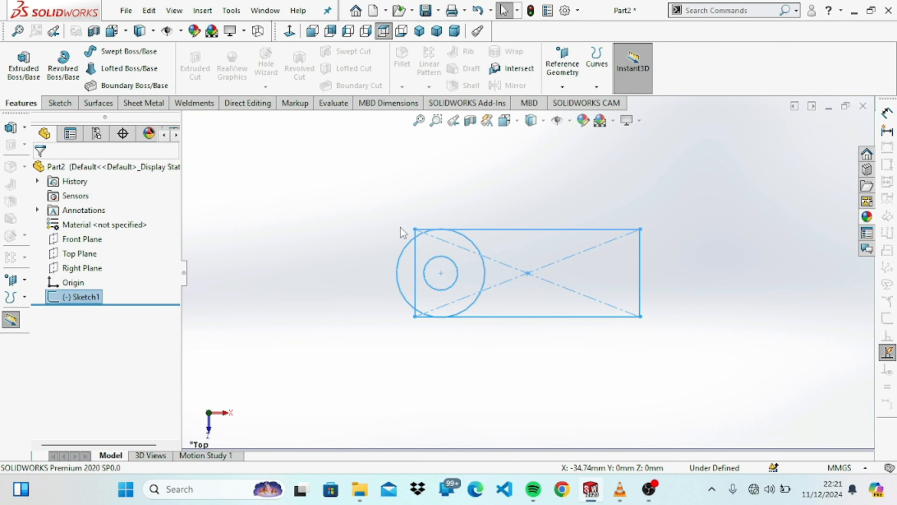
{"action": "double_click", "coordinate": [405, 263]}
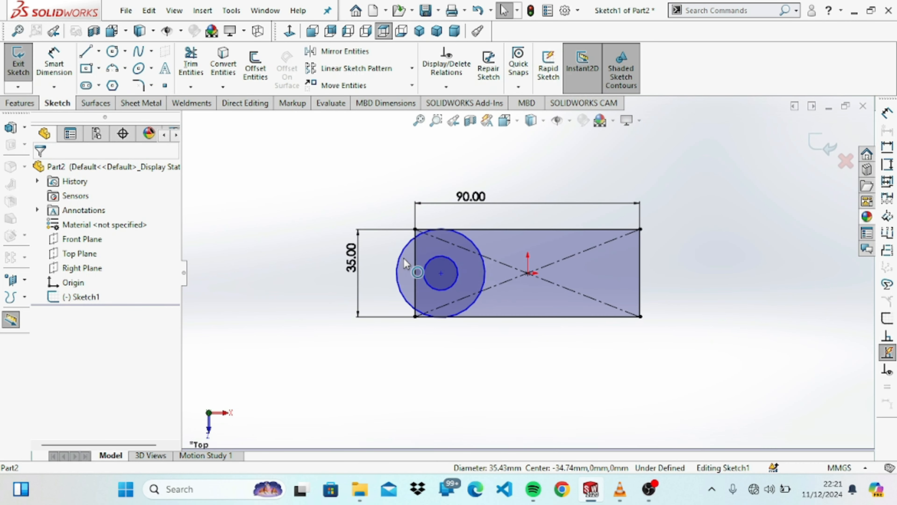
Set the inner circle's diameter to 15 mm
{"action": "left_click", "coordinate": [54, 60]}
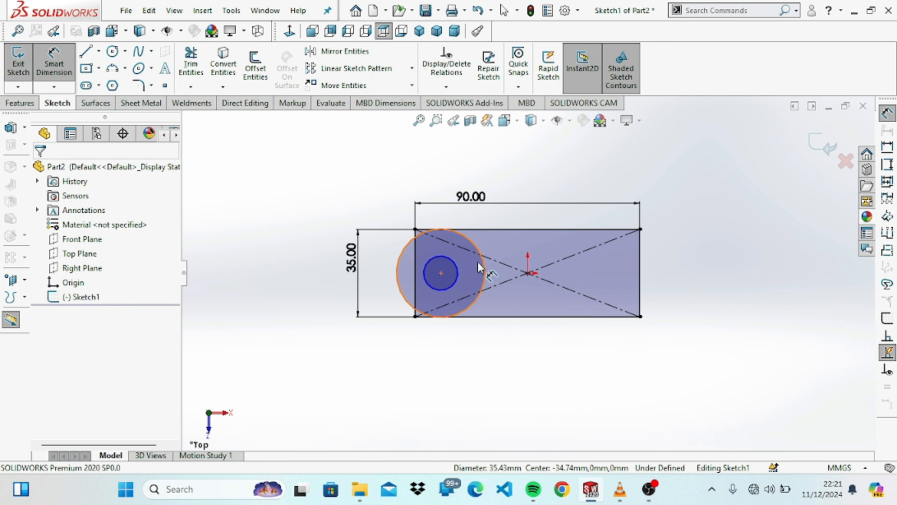
{"action": "left_click", "coordinate": [457, 272]}
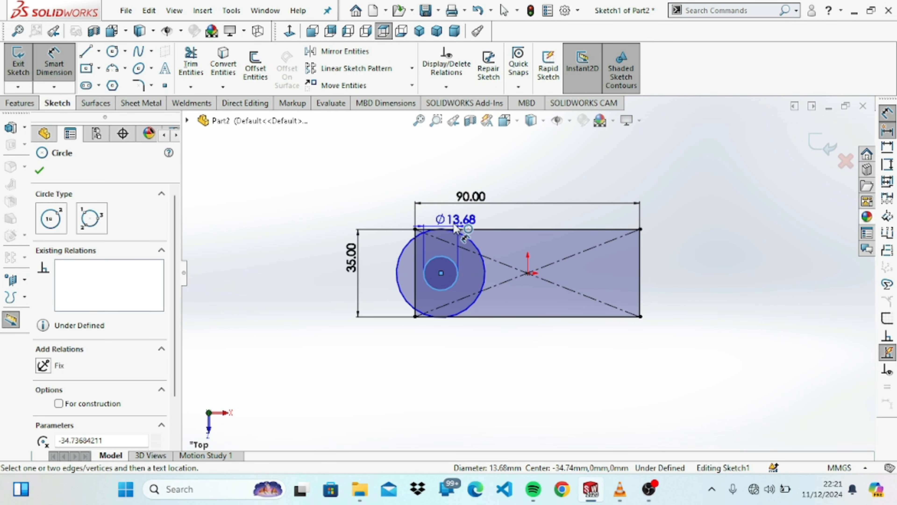
{"action": "left_click", "coordinate": [439, 181]}
{"action": "type", "text": "15"}
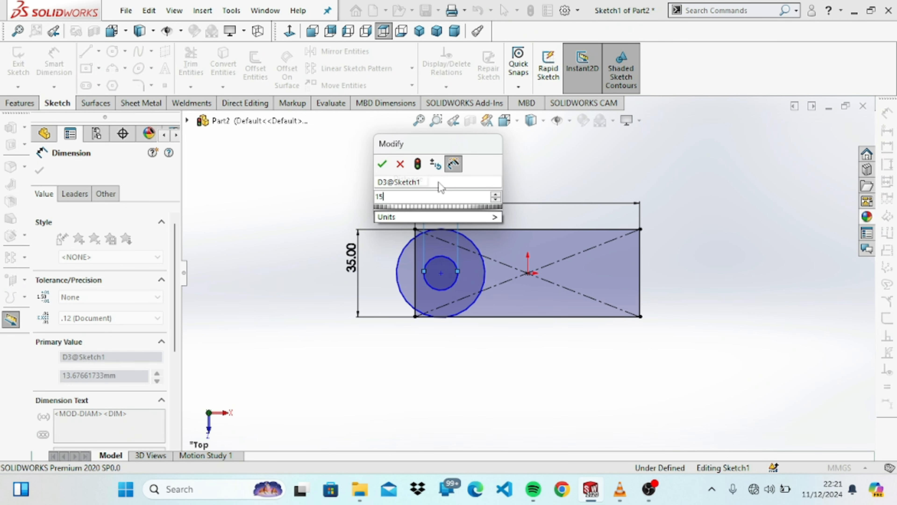
{"action": "key", "text": "Return"}
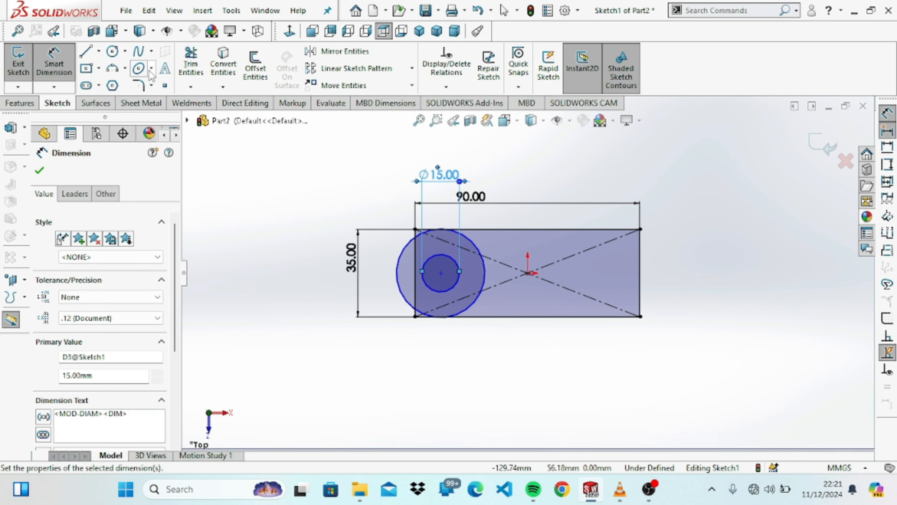
Sketch two concentric circles centred on the midpoint of the base rectangle's right edge, about 71.5 mm and 26.3 mm in diameter
{"action": "left_click", "coordinate": [112, 51]}
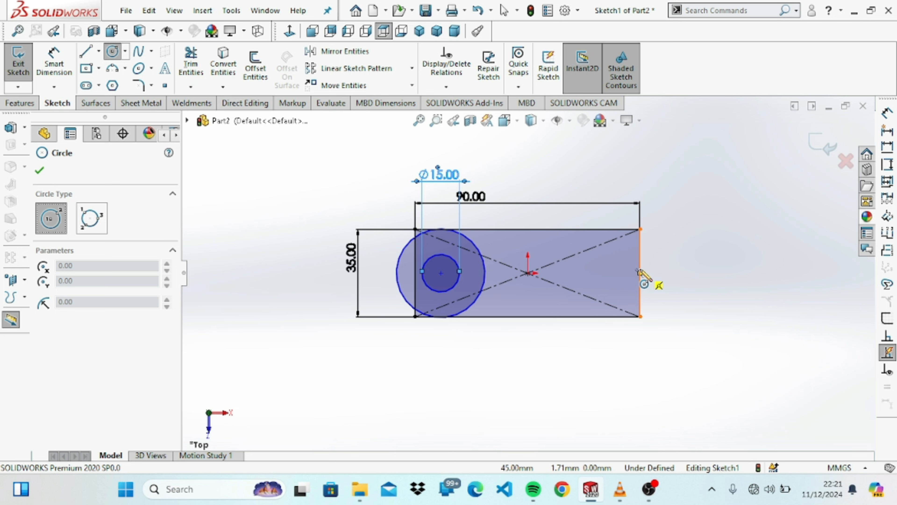
{"action": "key", "text": "Escape"}
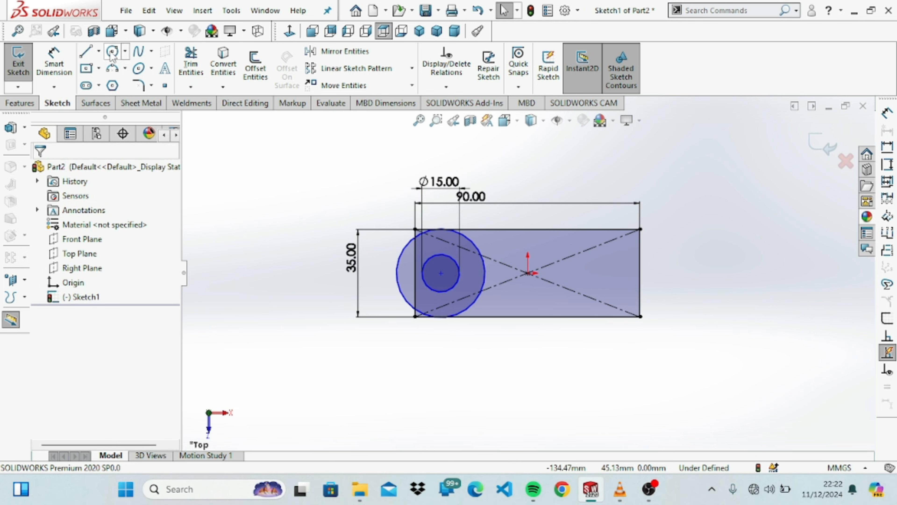
{"action": "left_click", "coordinate": [640, 273]}
{"action": "left_click", "coordinate": [692, 346]}
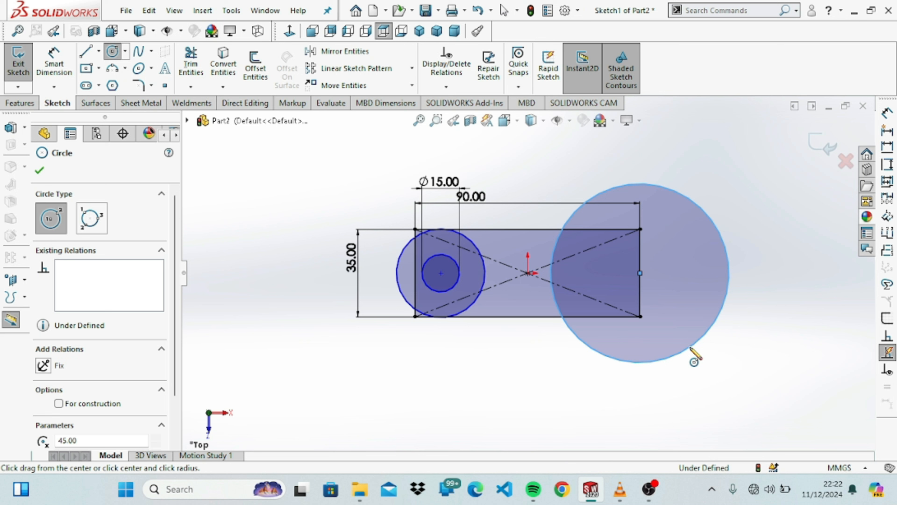
{"action": "left_click", "coordinate": [639, 273]}
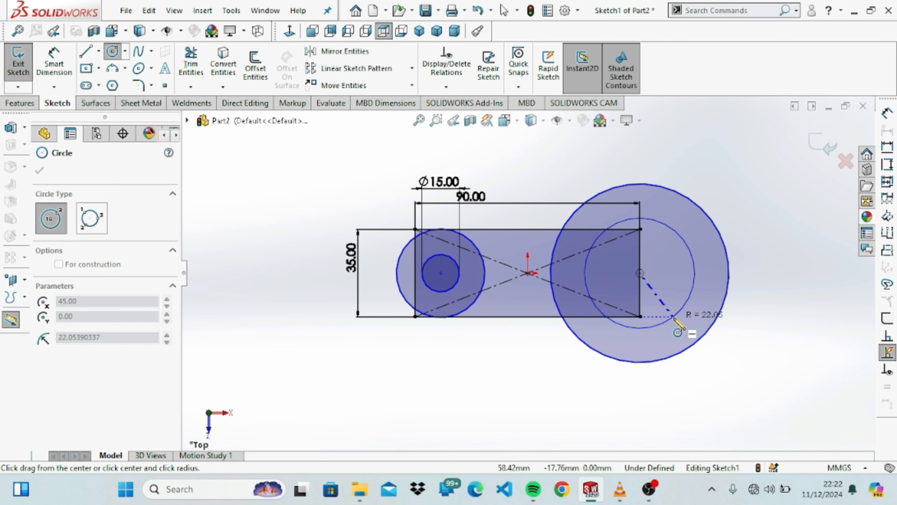
{"action": "left_click", "coordinate": [662, 292]}
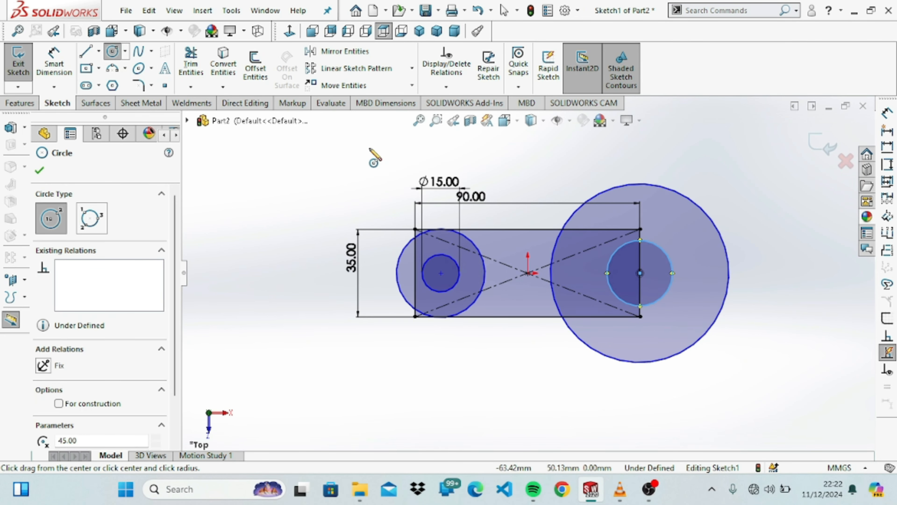
Dimension the two circles at the base rectangle's right end to 45 mm outer diameter and 25 mm inner diameter
{"action": "key", "text": "d"}
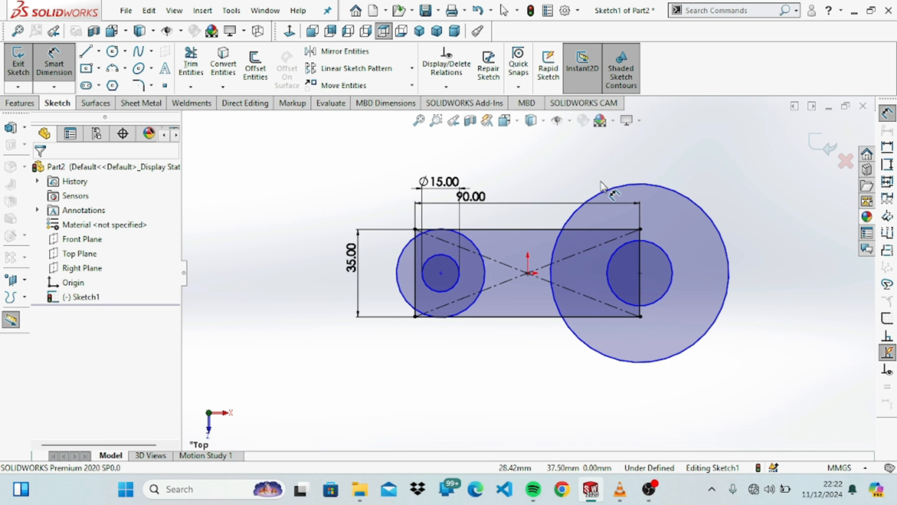
{"action": "left_click", "coordinate": [604, 190]}
{"action": "left_click", "coordinate": [613, 178]}
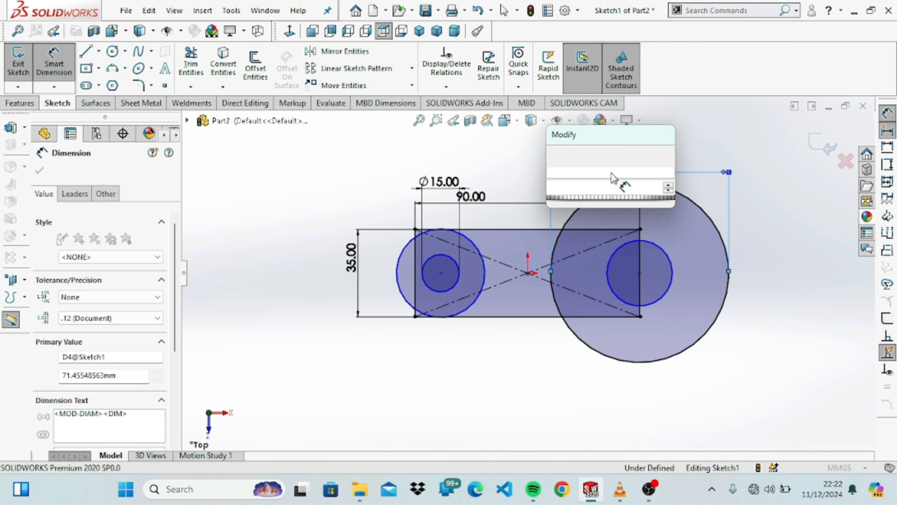
{"action": "type", "text": "45"}
{"action": "key", "text": "Return"}
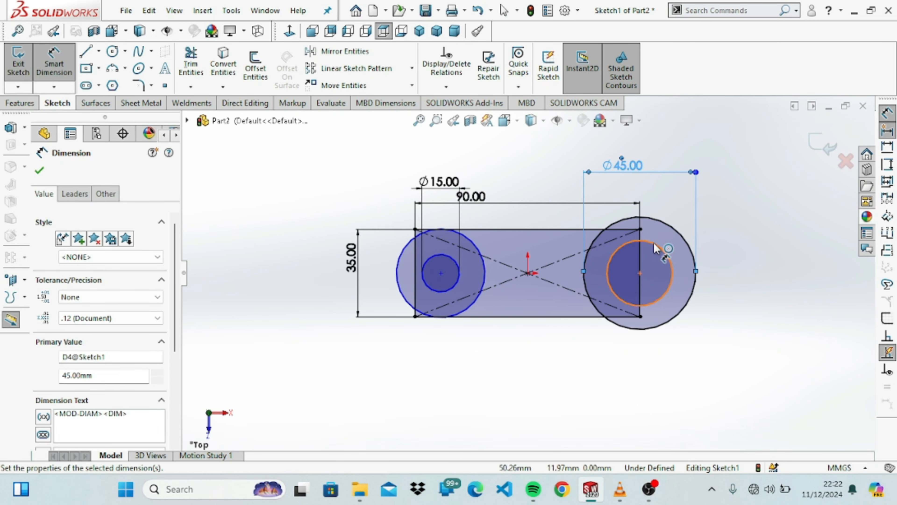
{"action": "left_click", "coordinate": [654, 249]}
{"action": "left_click", "coordinate": [658, 194]}
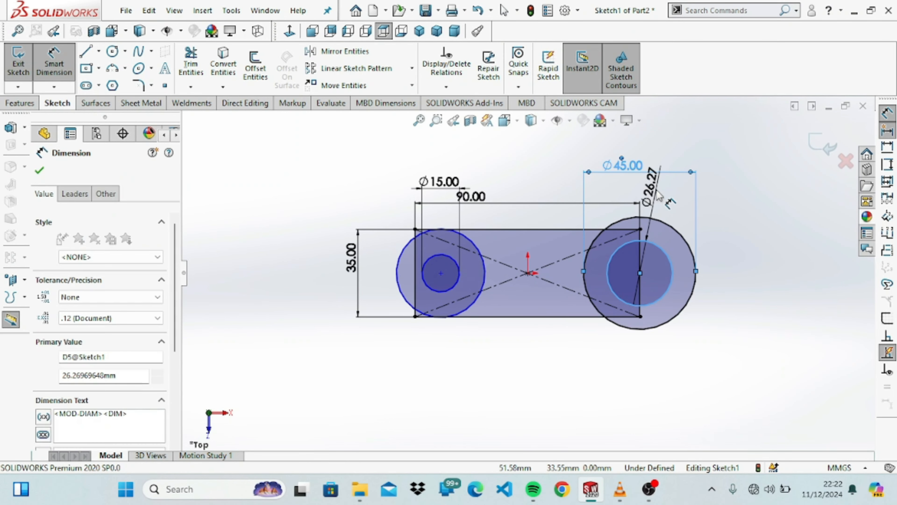
{"action": "type", "text": "25"}
{"action": "key", "text": "Return"}
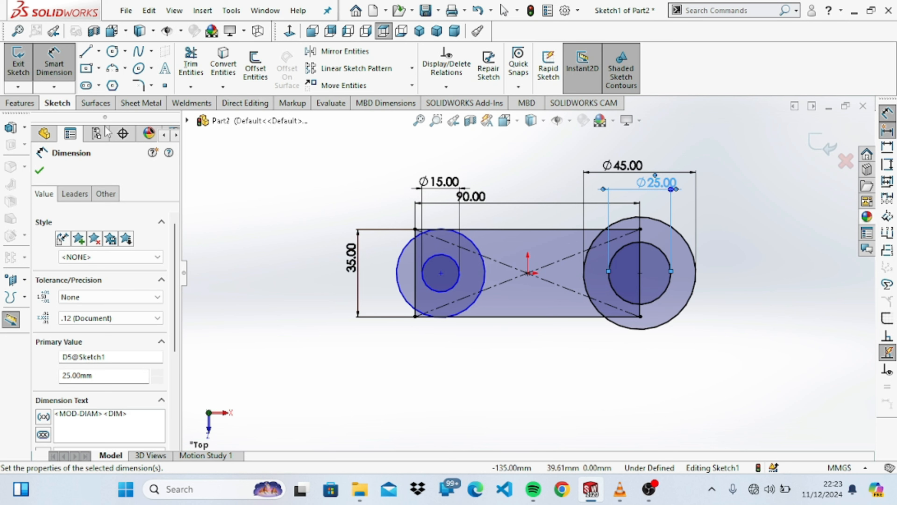
Sketch a corner rectangle about 50.5 mm long and 15 mm high from the 15 mm circle's top point outward past the base's left end
{"action": "left_click", "coordinate": [88, 69]}
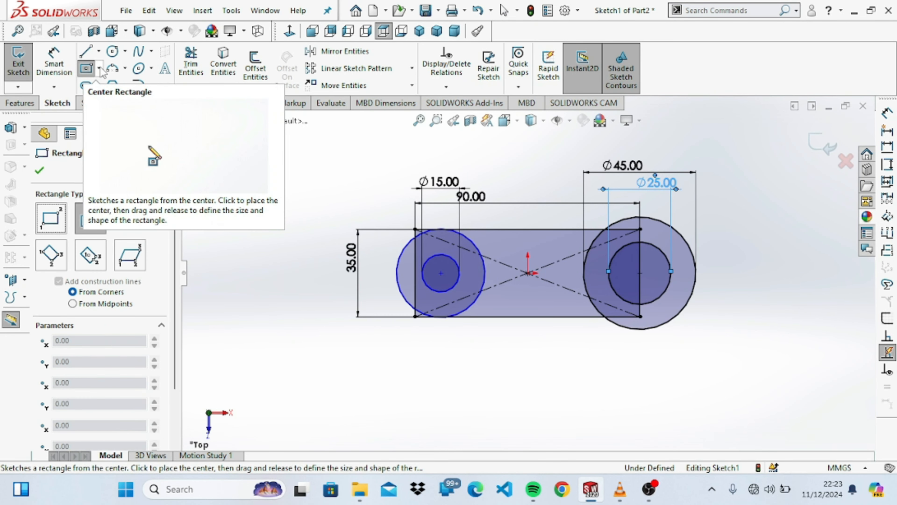
{"action": "left_click", "coordinate": [98, 68]}
{"action": "left_click", "coordinate": [100, 89]}
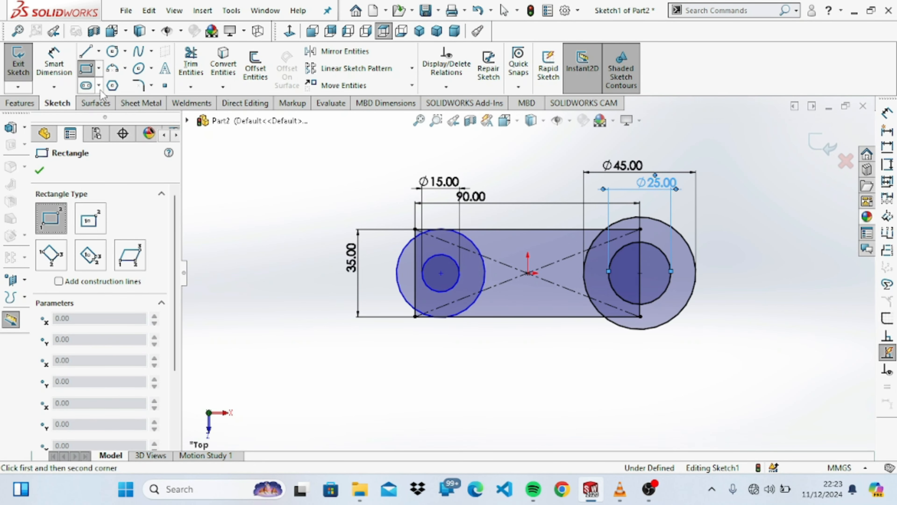
{"action": "left_click", "coordinate": [440, 254]}
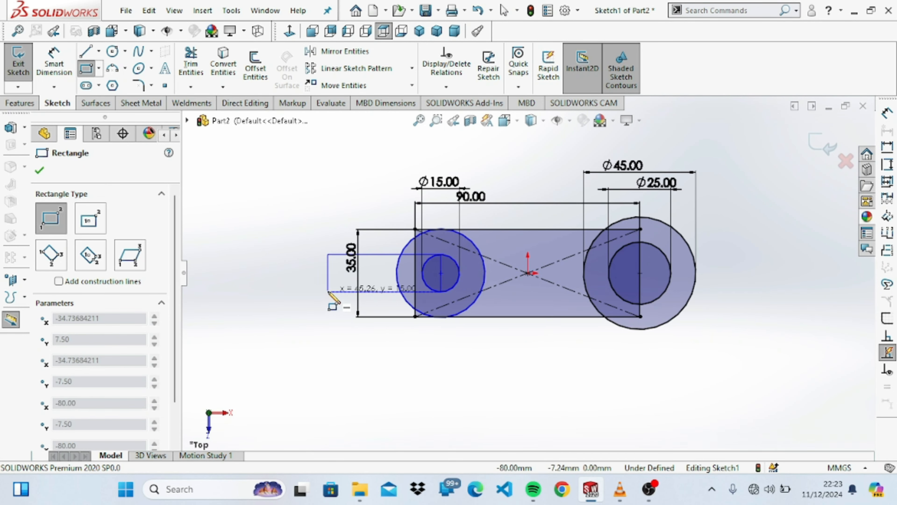
{"action": "left_click", "coordinate": [314, 292]}
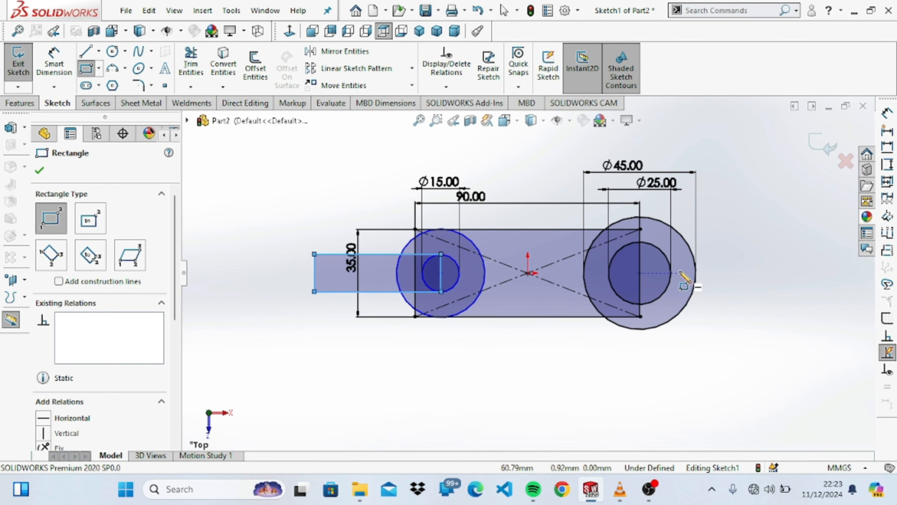
Sketch a center rectangle about 17.4 mm by 6.6 mm on the horizontal axis, crossing the right side of the ring between the 25 and 45 mm circles
{"action": "left_click", "coordinate": [98, 69]}
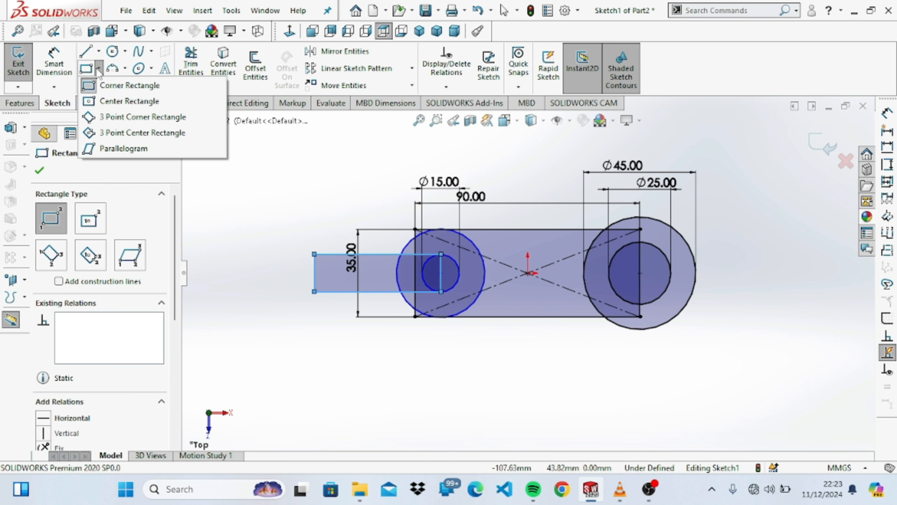
{"action": "left_click", "coordinate": [120, 101]}
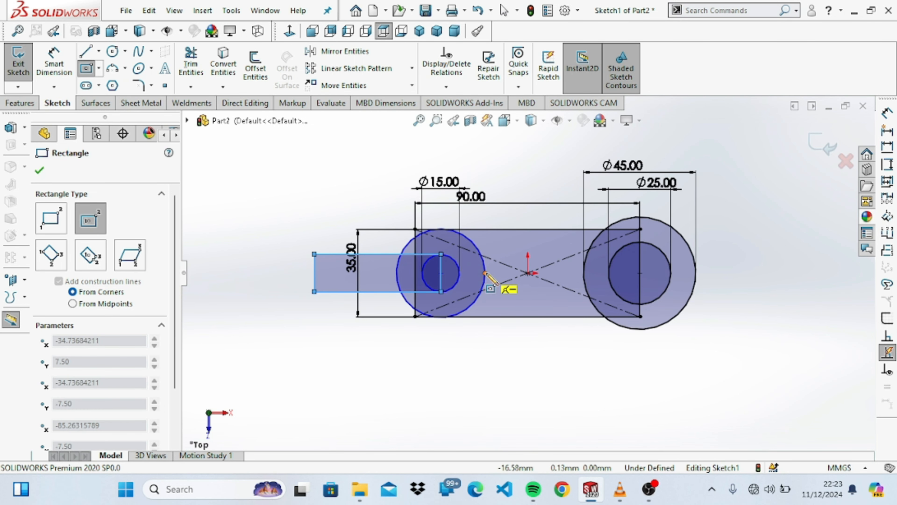
{"action": "left_click", "coordinate": [681, 273]}
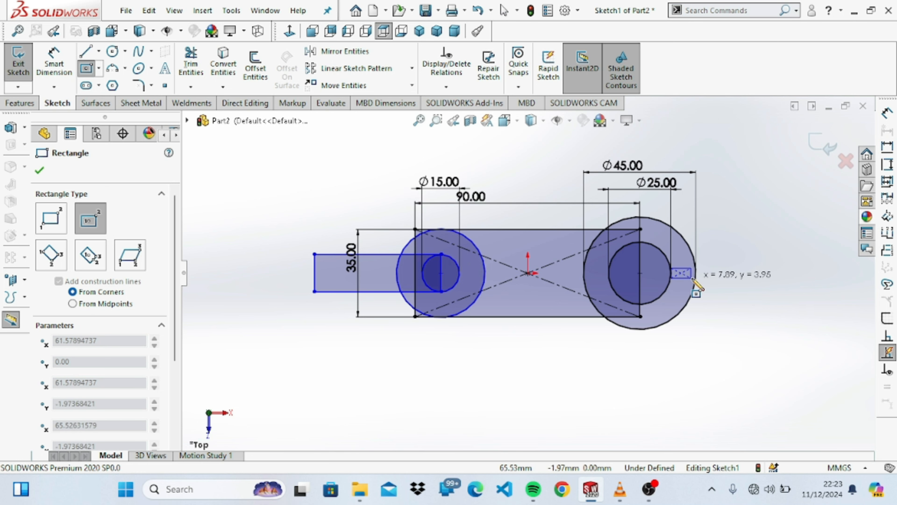
{"action": "left_click", "coordinate": [703, 282]}
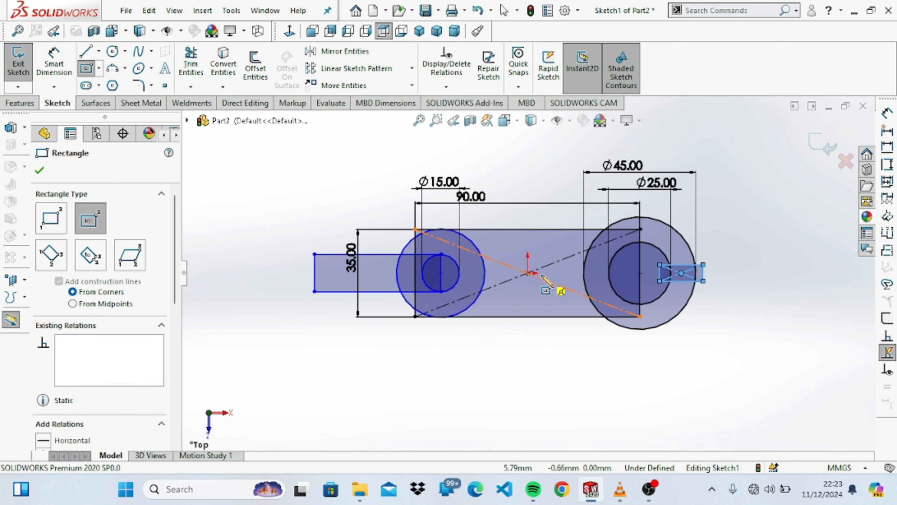
Try a thin center rectangle about 6.6 mm high at the origin, spanning between the two circle groups, and undo it
{"action": "left_click", "coordinate": [528, 273]}
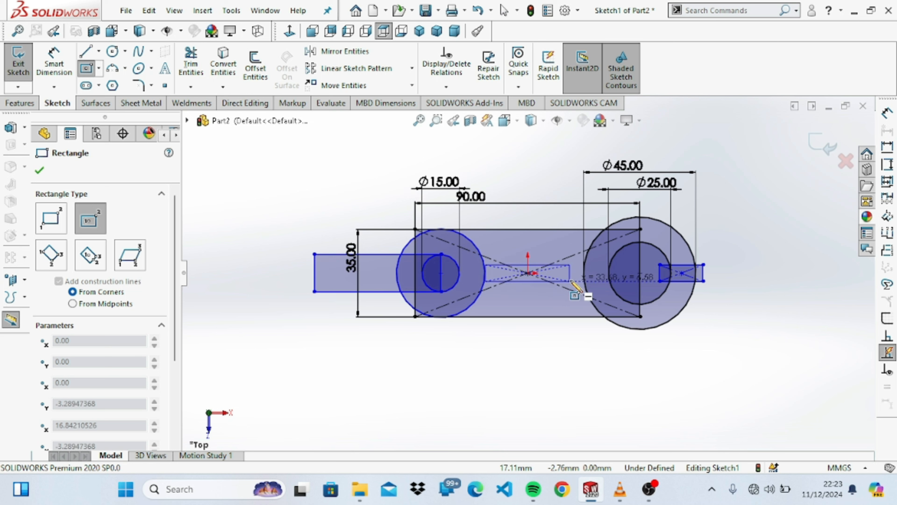
{"action": "left_click", "coordinate": [592, 282]}
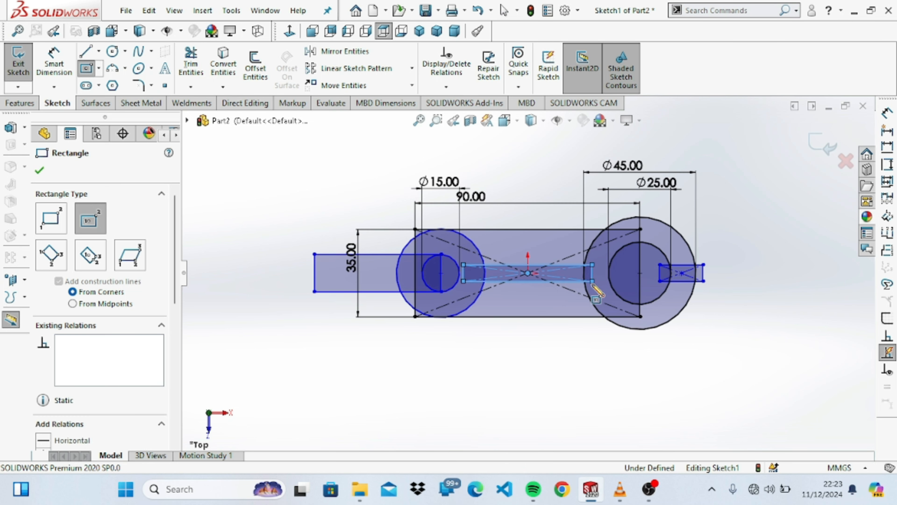
{"action": "key", "text": "Escape"}
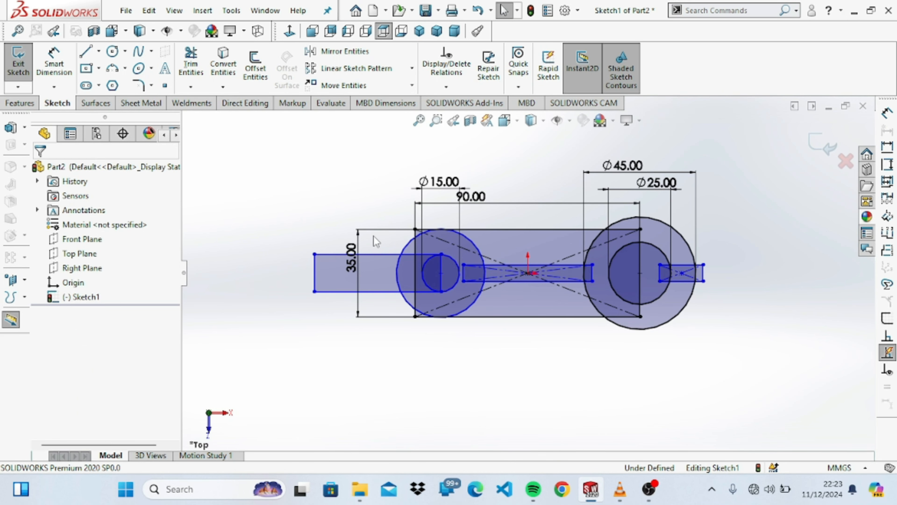
{"action": "left_click", "coordinate": [464, 277]}
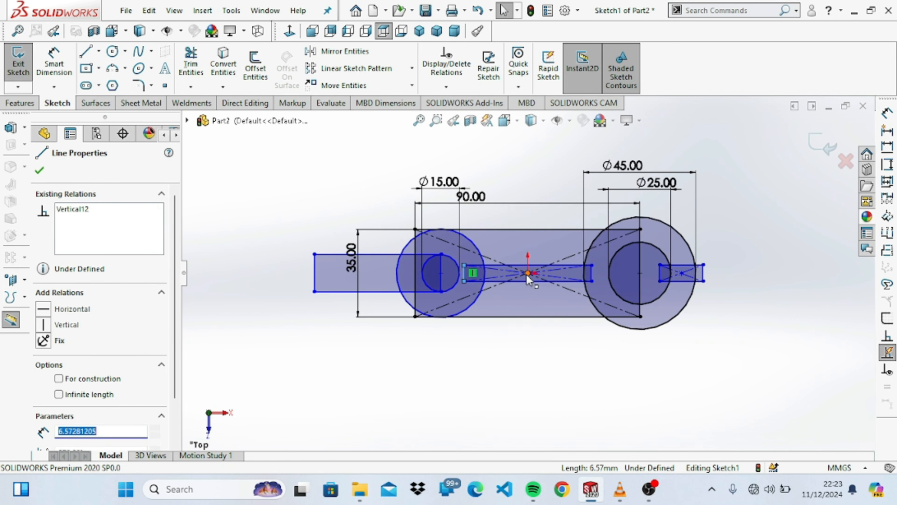
{"action": "key", "text": "ctrl+z"}
{"action": "key", "text": "ctrl+z"}
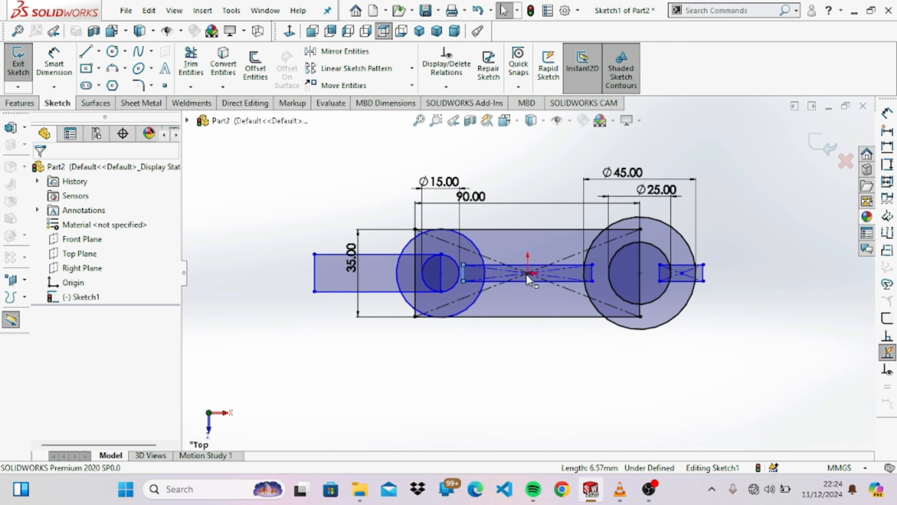
Sketch a thin center rectangle about 6.6 mm high, centred about 6.6 mm right of the origin and reaching into the 45 mm circle
{"action": "left_click", "coordinate": [98, 67]}
{"action": "left_click", "coordinate": [106, 101]}
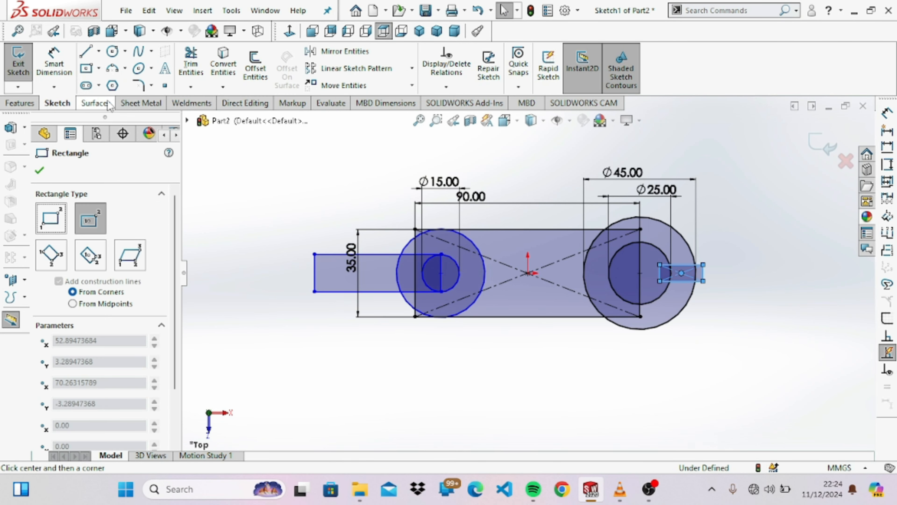
{"action": "left_click", "coordinate": [98, 103]}
{"action": "left_click", "coordinate": [20, 103]}
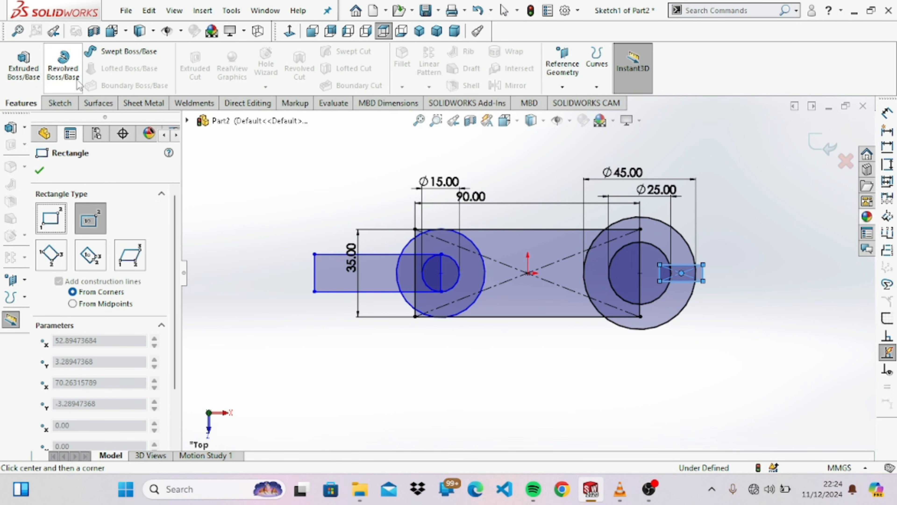
{"action": "left_click", "coordinate": [59, 103]}
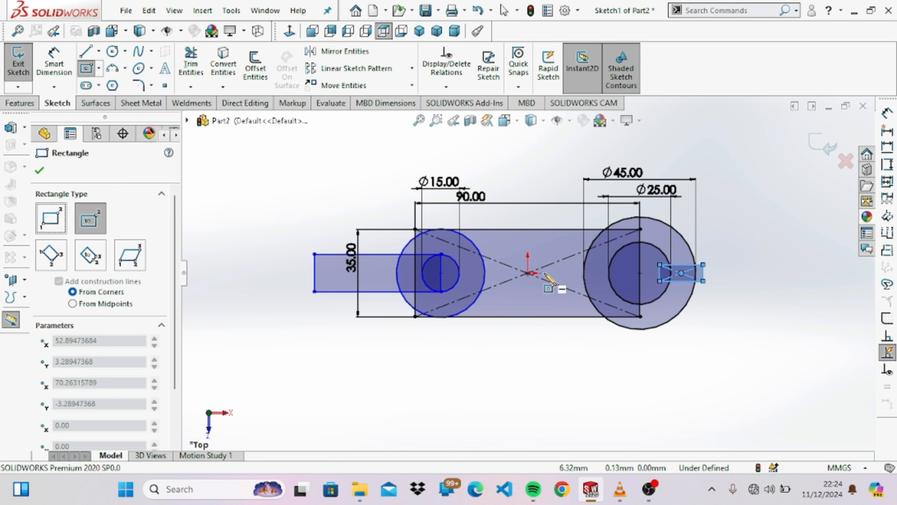
{"action": "left_click", "coordinate": [528, 273]}
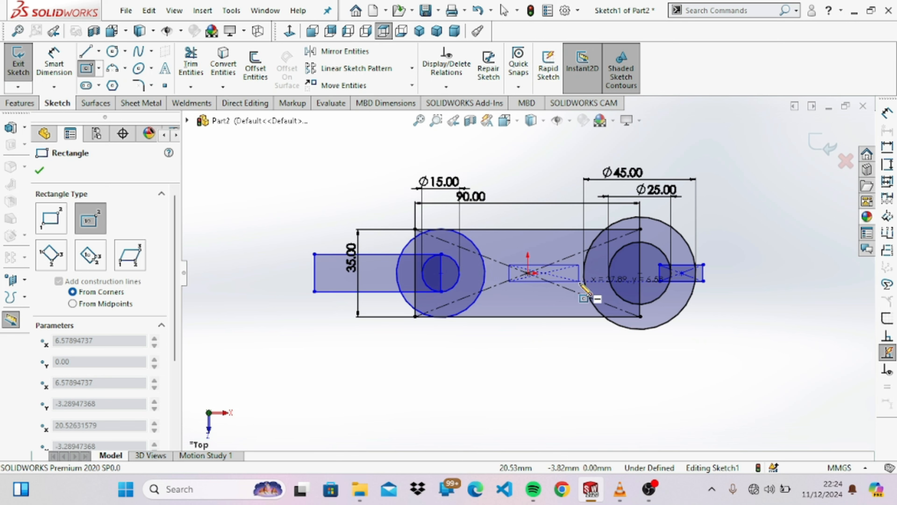
{"action": "left_click", "coordinate": [601, 281]}
{"action": "key", "text": "Escape"}
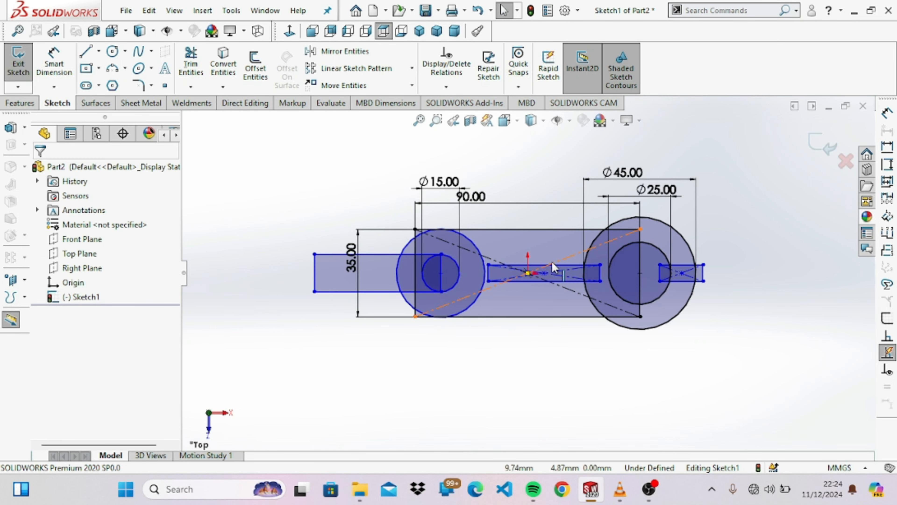
Try to move the centre point of the thin middle rectangle
{"action": "left_click", "coordinate": [543, 274]}
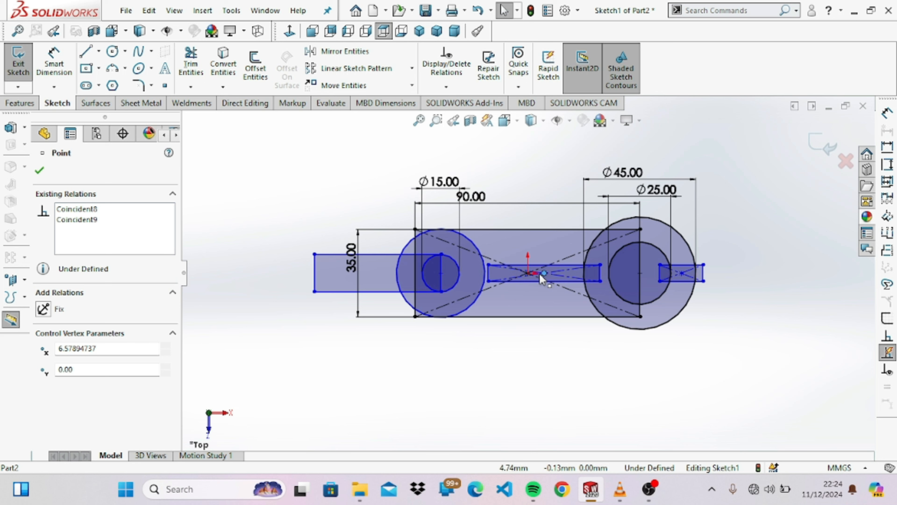
{"action": "mouse_move", "coordinate": [535, 278]}
{"action": "left_mouse_down"}
{"action": "mouse_move", "coordinate": [551, 285]}
{"action": "mouse_move", "coordinate": [534, 274]}
{"action": "mouse_move", "coordinate": [544, 276]}
{"action": "left_mouse_up"}
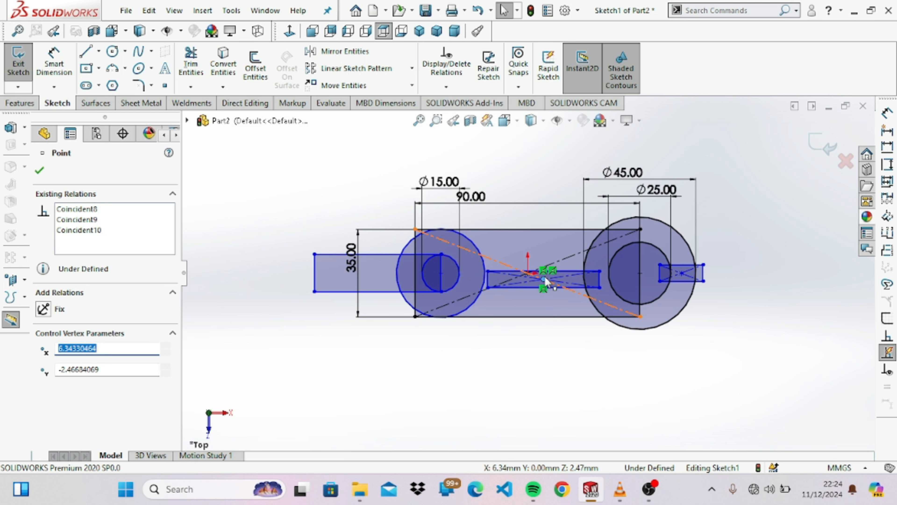
{"action": "key", "text": "Escape"}
{"action": "left_click", "coordinate": [544, 277]}
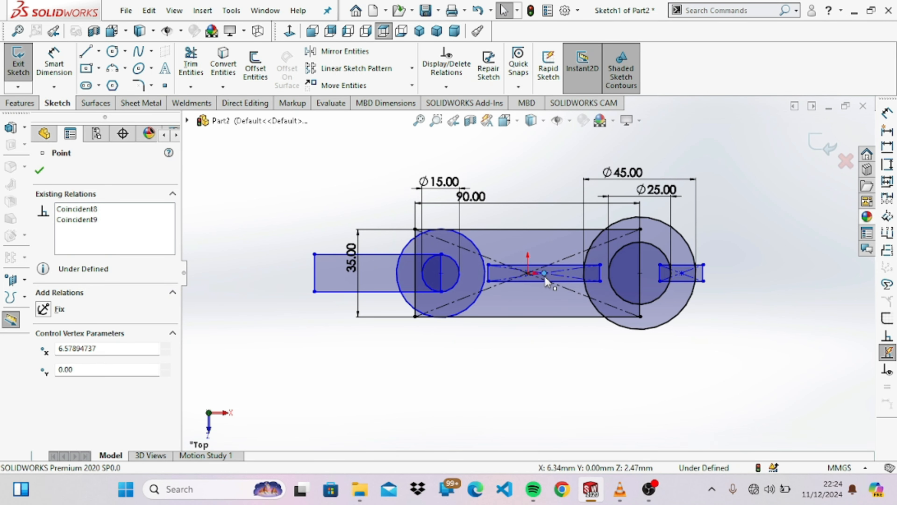
Stretch the thin middle rectangle's left edge outward so it reaches inside the larger left circle
{"action": "left_click", "coordinate": [489, 274]}
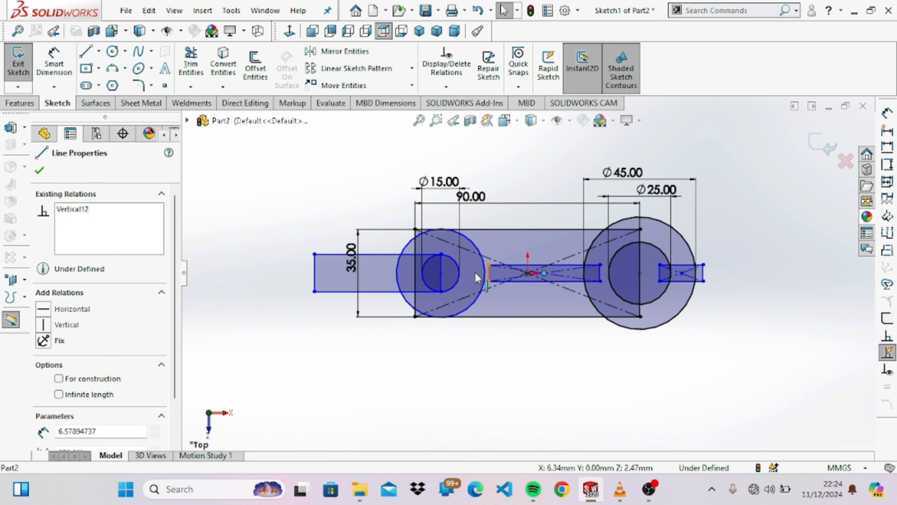
{"action": "left_click_drag", "start_coordinate": [477, 278], "coordinate": [476, 274]}
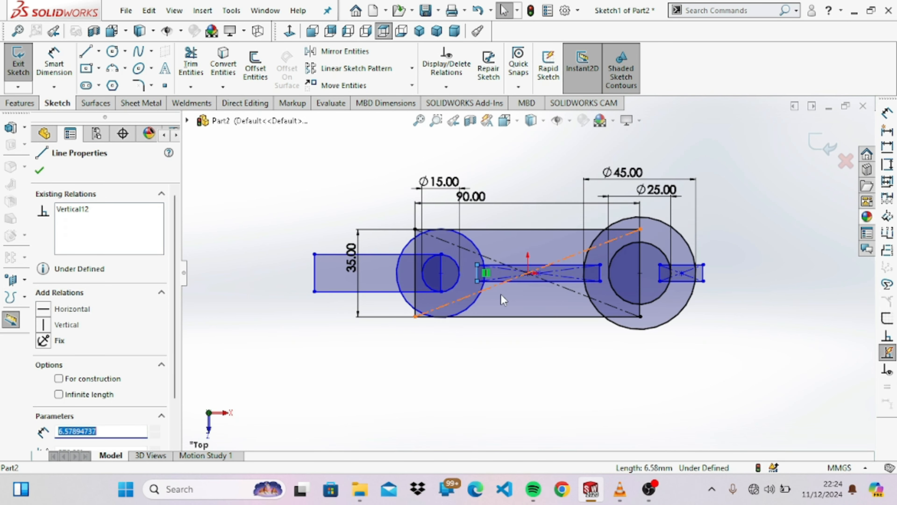
{"action": "left_click", "coordinate": [534, 325]}
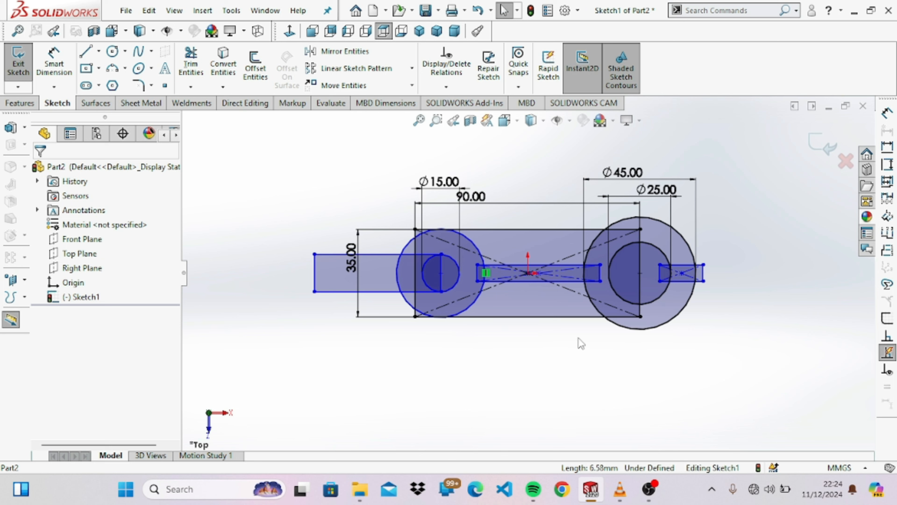
Dimension the height of the small rectangle crossing the 45 mm circle's outer rim as 5 mm
{"action": "left_click", "coordinate": [53, 63]}
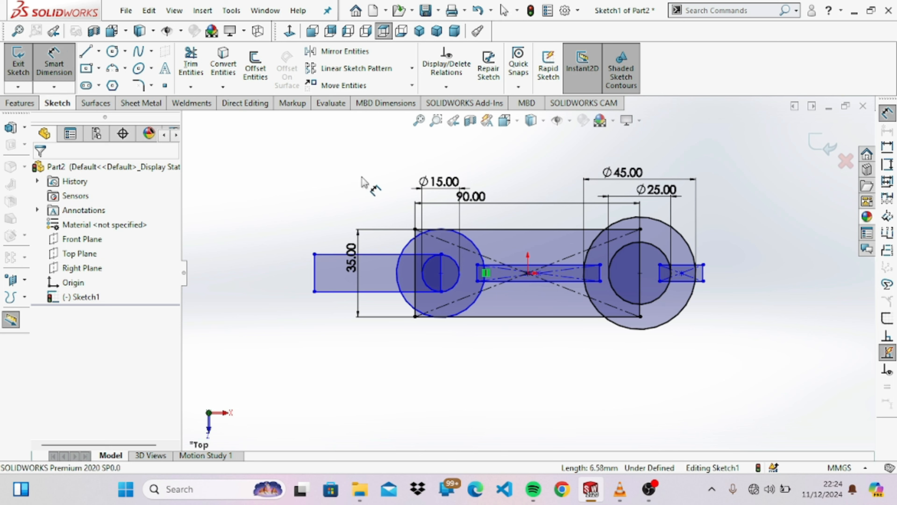
{"action": "left_click", "coordinate": [704, 274]}
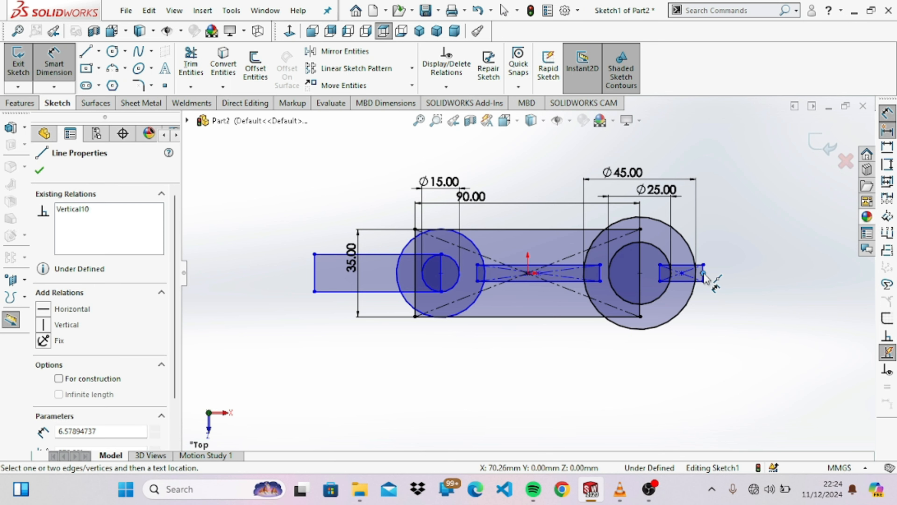
{"action": "left_click", "coordinate": [704, 273]}
{"action": "left_click", "coordinate": [704, 275]}
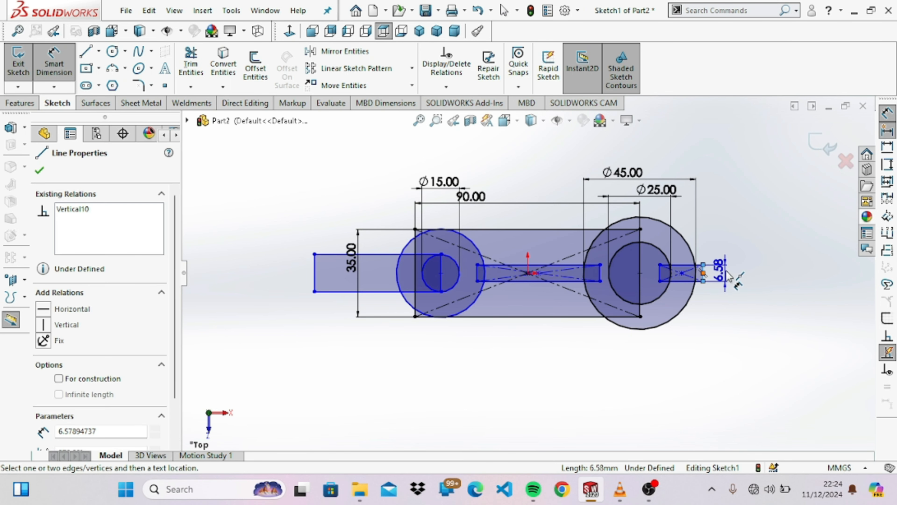
{"action": "left_click", "coordinate": [719, 274]}
{"action": "type", "text": "5"}
{"action": "key", "text": "Return"}
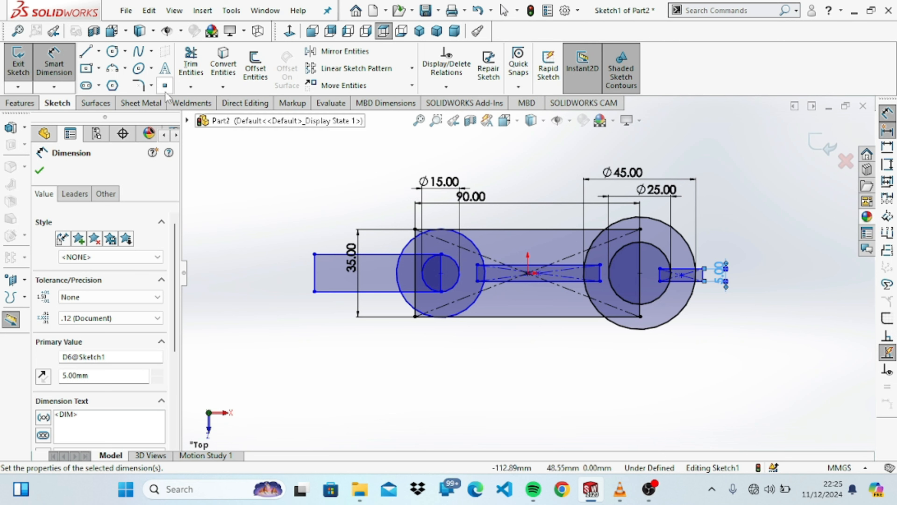
{"action": "left_click", "coordinate": [40, 170]}
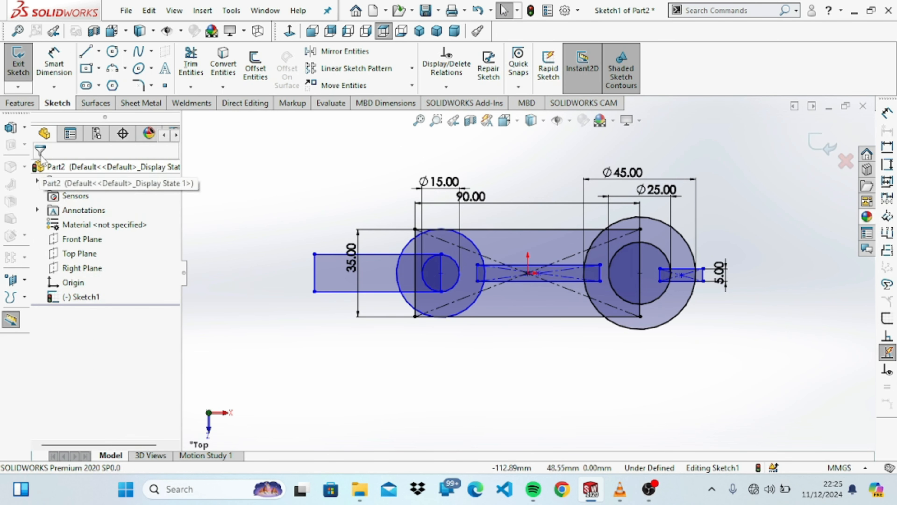
Power trim the fork end into an open U-shaped slot, removing the rectangle's outer part, inner circle half and large rectangle's crossing edge
{"action": "left_click", "coordinate": [190, 62]}
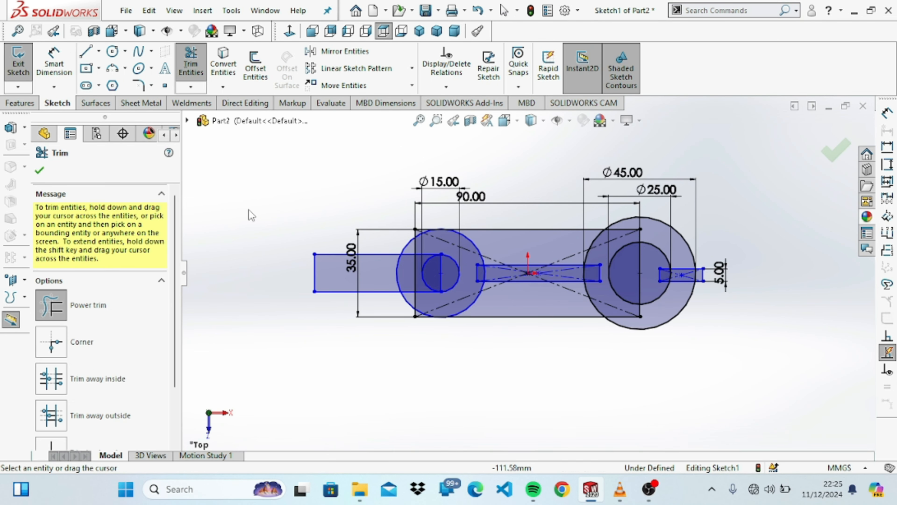
{"action": "mouse_move", "coordinate": [289, 213]}
{"action": "left_mouse_down"}
{"action": "mouse_move", "coordinate": [371, 312]}
{"action": "mouse_move", "coordinate": [360, 277]}
{"action": "mouse_move", "coordinate": [303, 279]}
{"action": "left_mouse_up"}
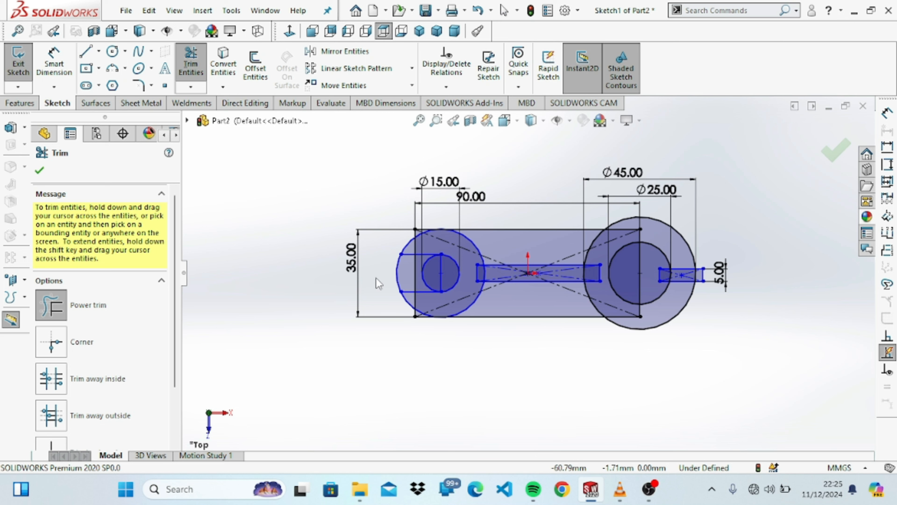
{"action": "mouse_move", "coordinate": [370, 273]}
{"action": "left_mouse_down"}
{"action": "mouse_move", "coordinate": [443, 276]}
{"action": "mouse_move", "coordinate": [434, 301]}
{"action": "left_mouse_up"}
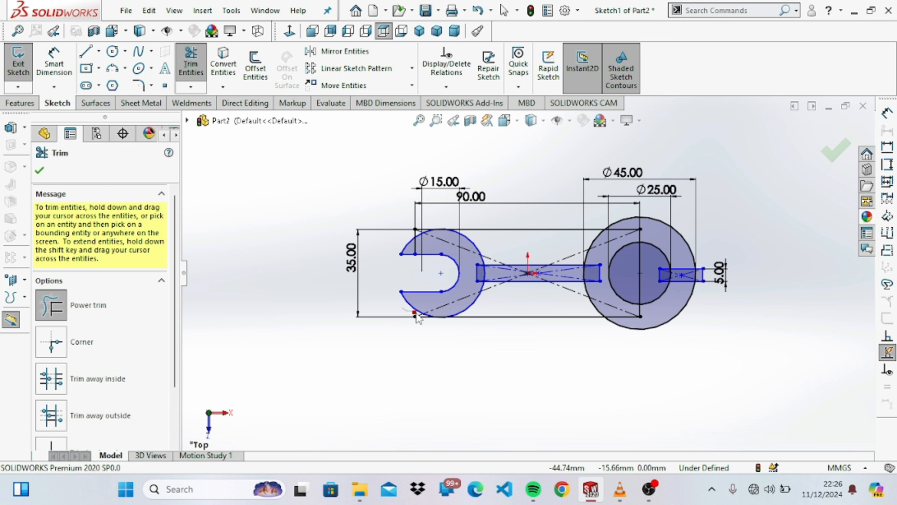
{"action": "left_click", "coordinate": [418, 245]}
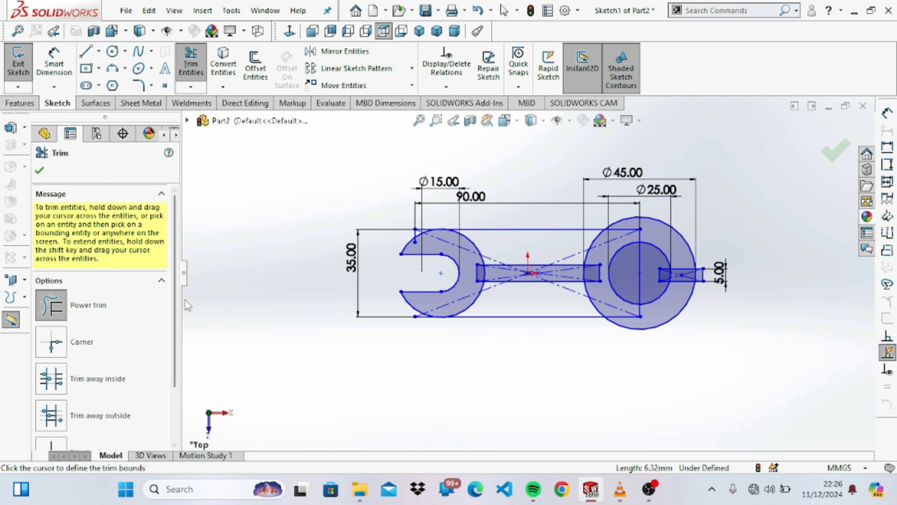
Using Trim to closest, remove the leftover vertical edge stub and the diagonal construction segment inside the fork head
{"action": "scroll", "coordinate": [177, 312], "scroll_direction": "down", "scroll_amount": 3}
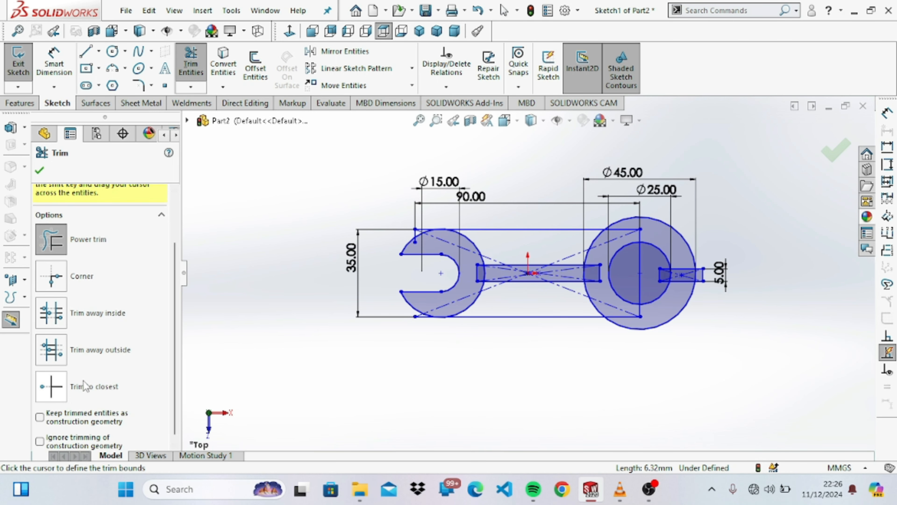
{"action": "left_click", "coordinate": [62, 383]}
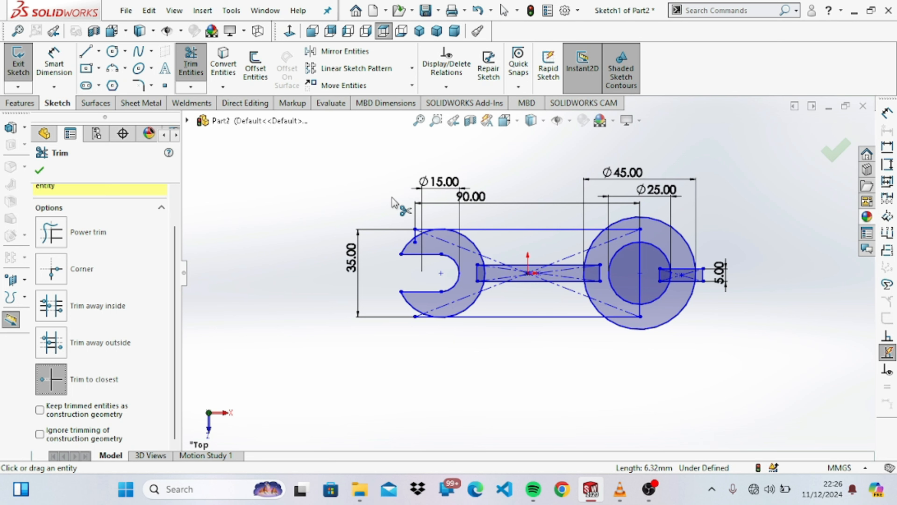
{"action": "scroll", "coordinate": [392, 197], "scroll_direction": "down", "scroll_amount": 1}
{"action": "scroll", "coordinate": [515, 271], "scroll_direction": "down", "scroll_amount": 3}
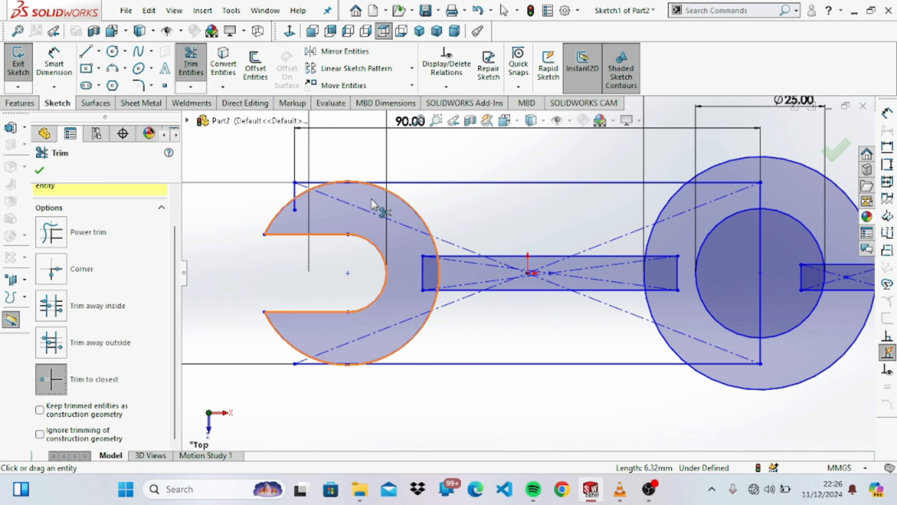
{"action": "left_click", "coordinate": [296, 199]}
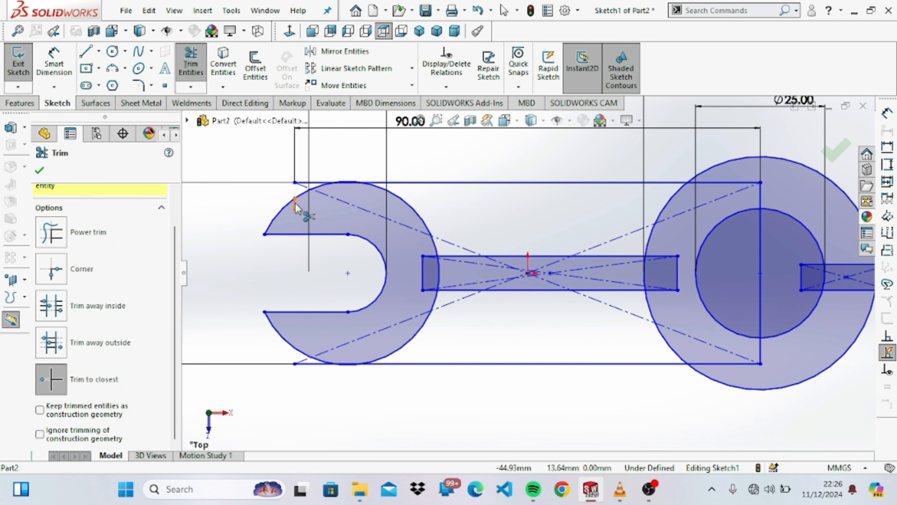
{"action": "left_click", "coordinate": [339, 199]}
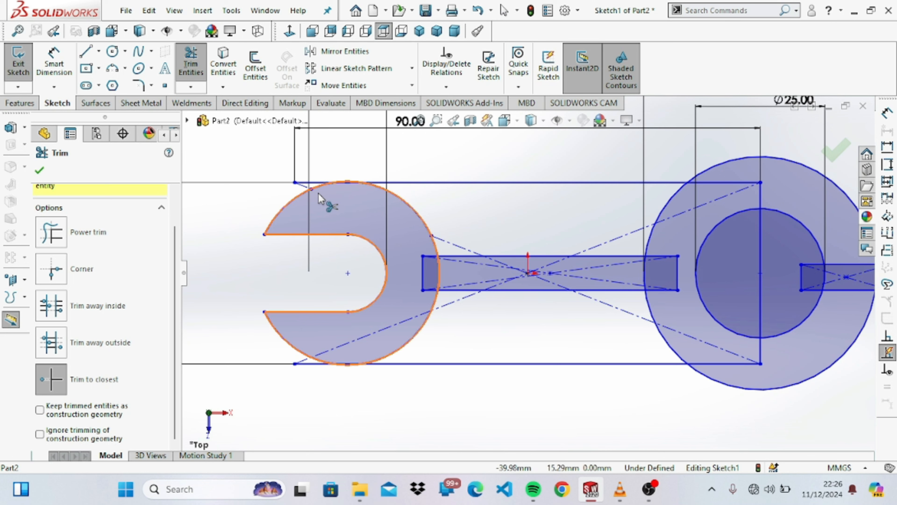
{"action": "left_click", "coordinate": [305, 188]}
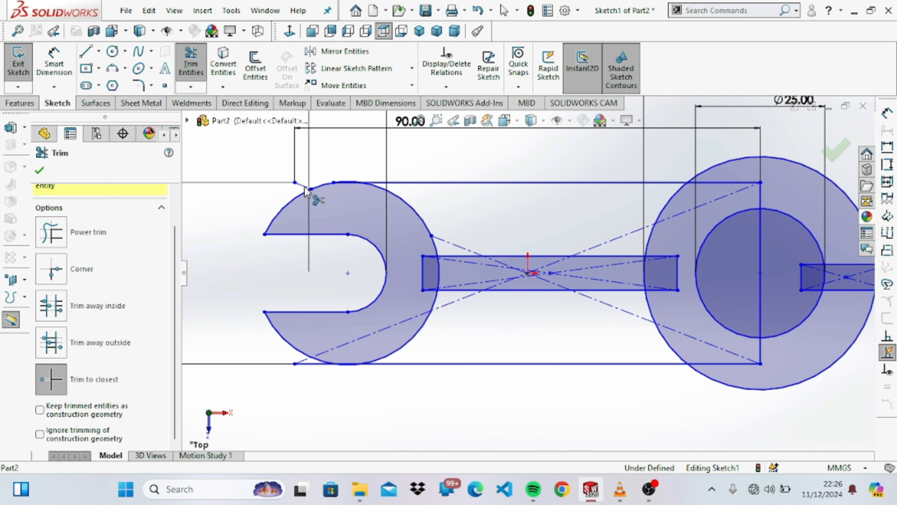
{"action": "key", "text": "Escape"}
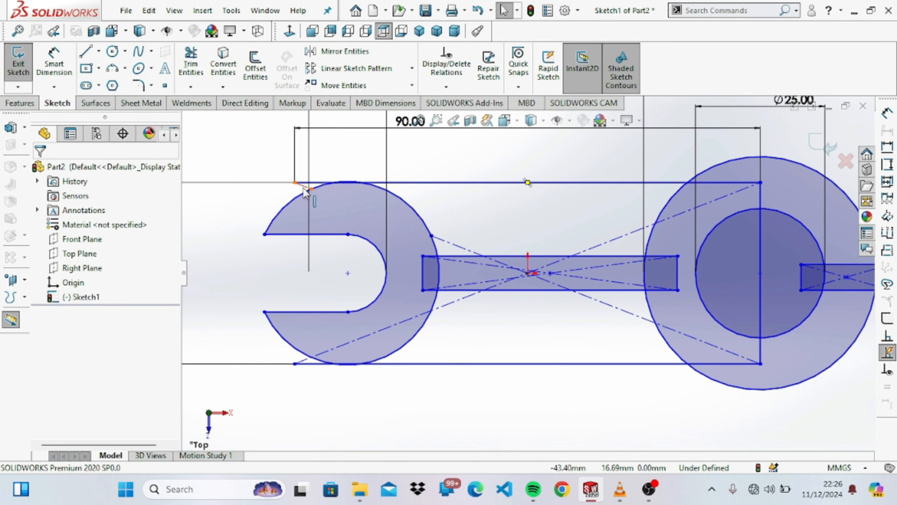
Trim the large rectangle's horizontal edges and diagonal construction lines where they overhang the fork head's outer arc
{"action": "left_click", "coordinate": [191, 62]}
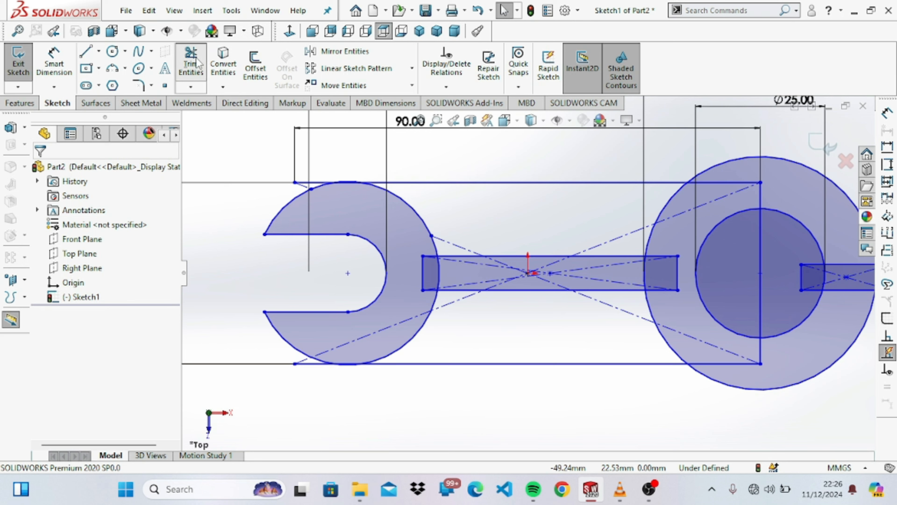
{"action": "left_click", "coordinate": [303, 182]}
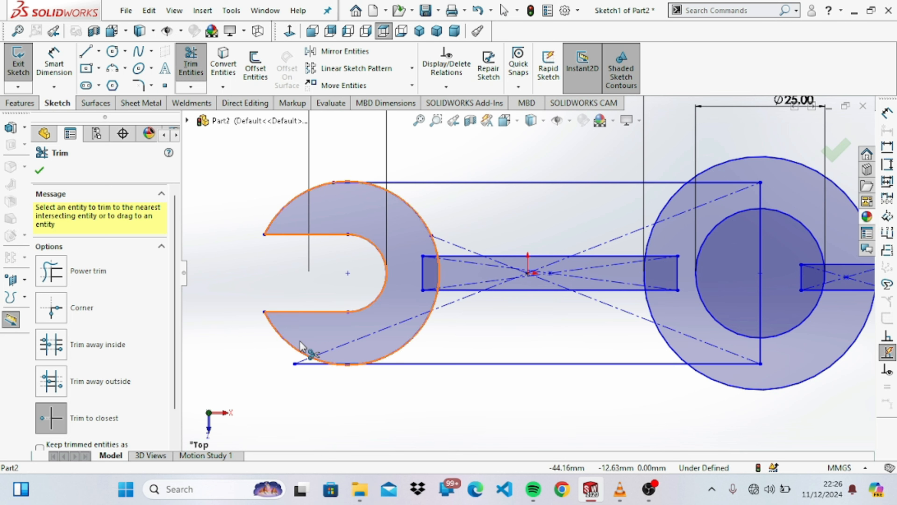
{"action": "left_click", "coordinate": [300, 364]}
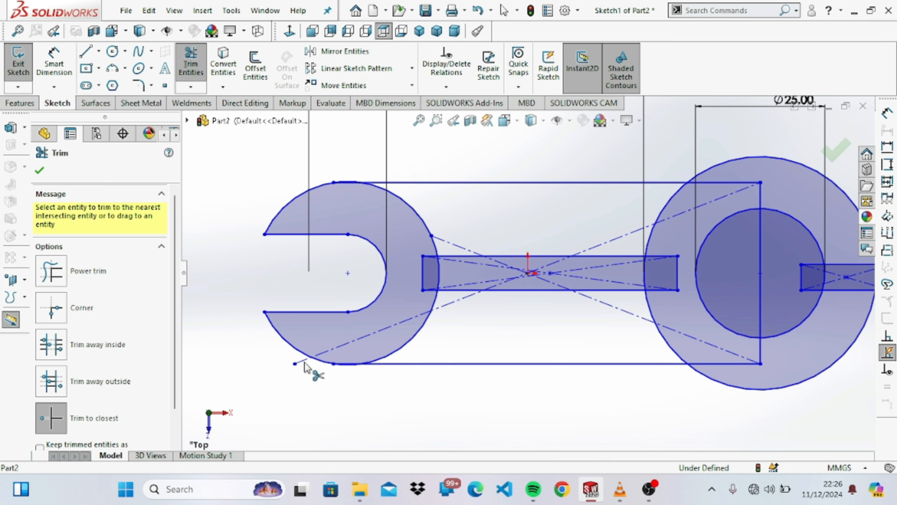
{"action": "left_click", "coordinate": [302, 364]}
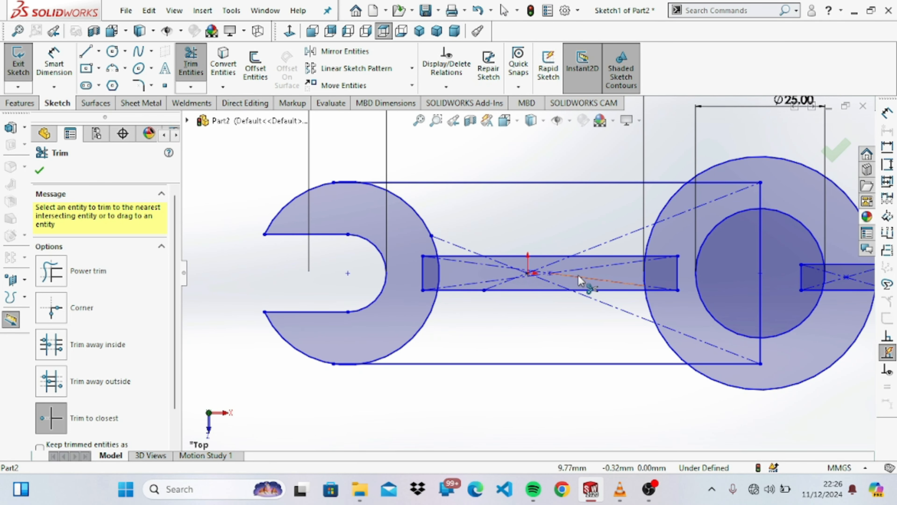
Power trim the 25 mm and 45 mm circles and the small rectangle into an open slot, clearing the lines inside the hole
{"action": "key", "text": "f"}
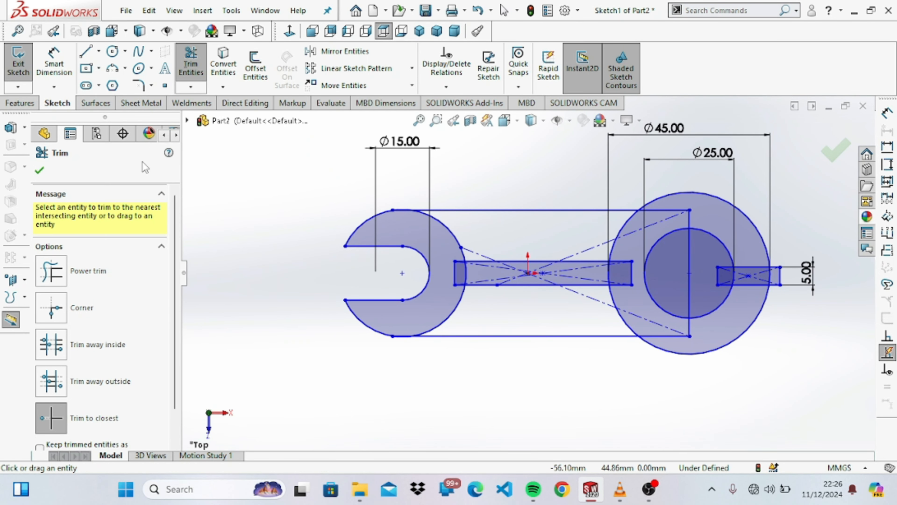
{"action": "left_click", "coordinate": [51, 271]}
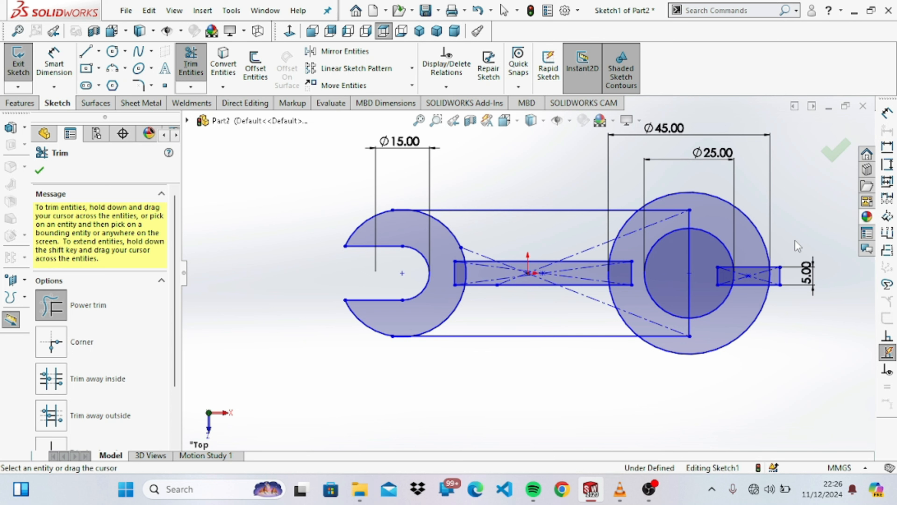
{"action": "mouse_move", "coordinate": [795, 240]}
{"action": "left_mouse_down"}
{"action": "mouse_move", "coordinate": [779, 276]}
{"action": "mouse_move", "coordinate": [724, 287]}
{"action": "left_mouse_up"}
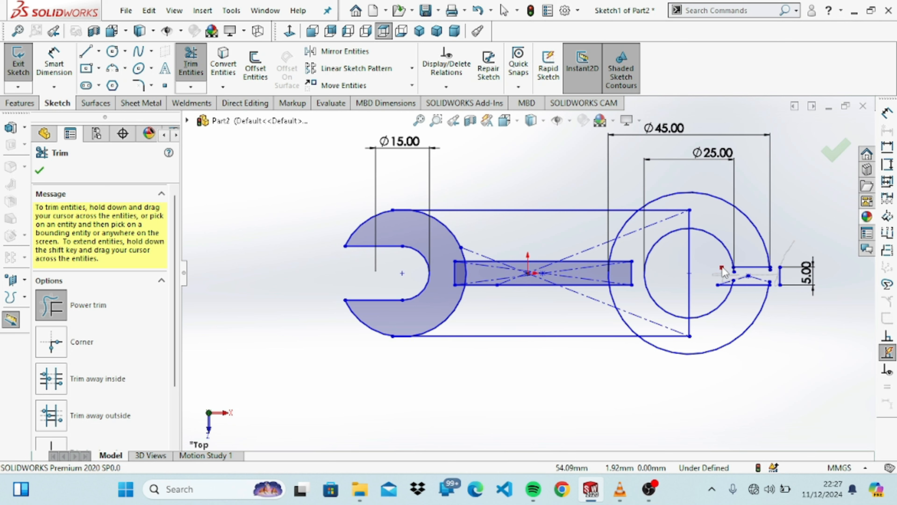
{"action": "left_click_drag", "start_coordinate": [698, 264], "coordinate": [683, 281]}
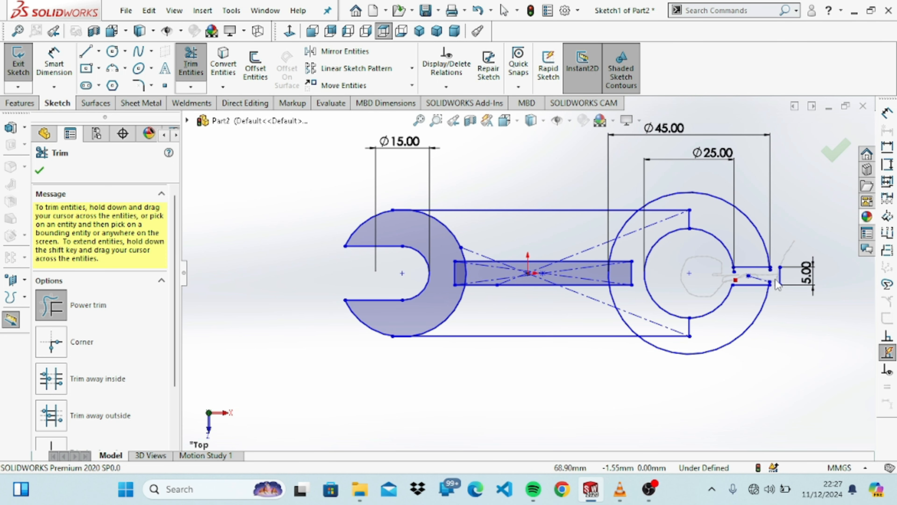
{"action": "left_click_drag", "start_coordinate": [775, 280], "coordinate": [791, 281]}
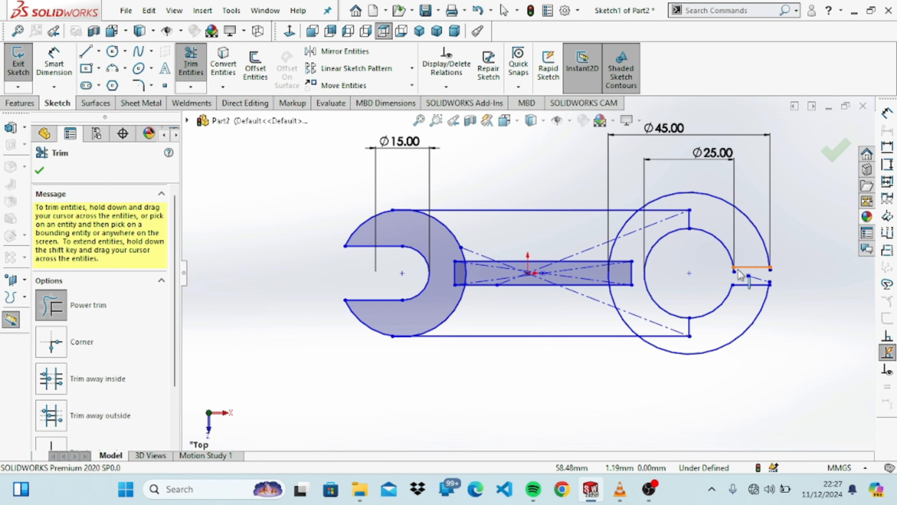
Using Trim to closest, remove the inner circle's arc stub and the remaining diagonal construction segments from the 5 mm slot
{"action": "key", "text": "shift+z"}
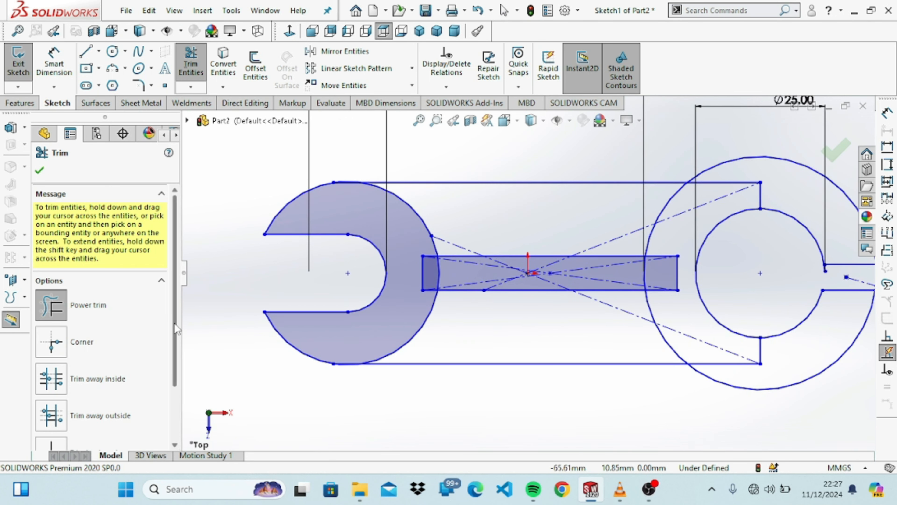
{"action": "scroll", "coordinate": [174, 324], "scroll_direction": "down", "scroll_amount": 3}
{"action": "left_click", "coordinate": [51, 379]}
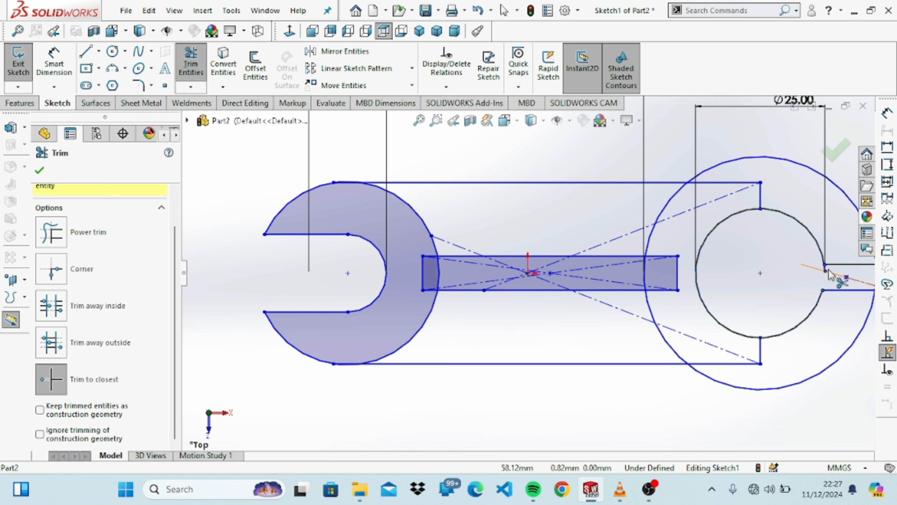
{"action": "left_click", "coordinate": [835, 275]}
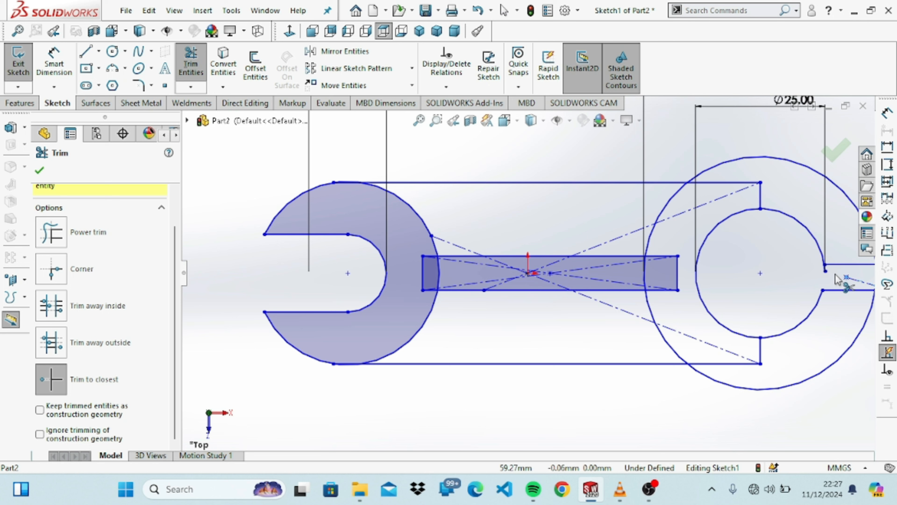
{"action": "left_click", "coordinate": [855, 280]}
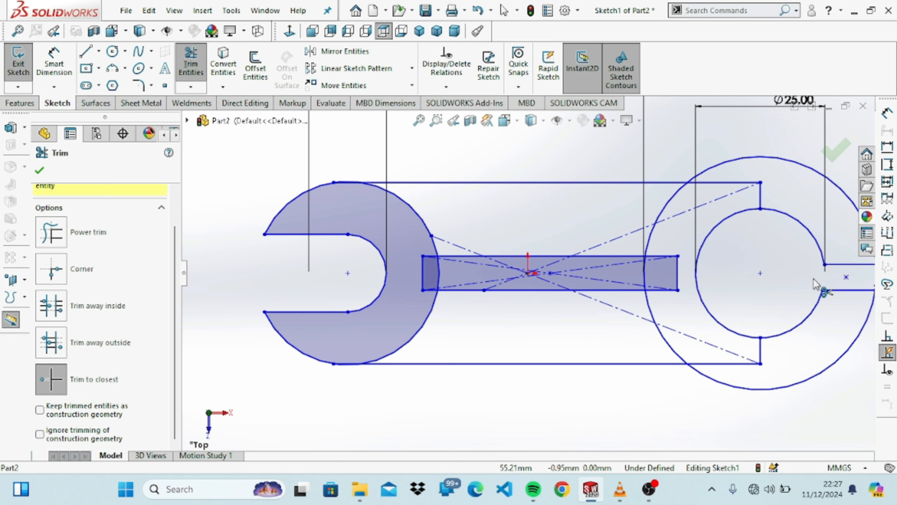
Trim the two outer-circle arc stubs that protrude into the opening of the 5 mm slot
{"action": "scroll", "coordinate": [815, 282], "scroll_direction": "up", "scroll_amount": 3}
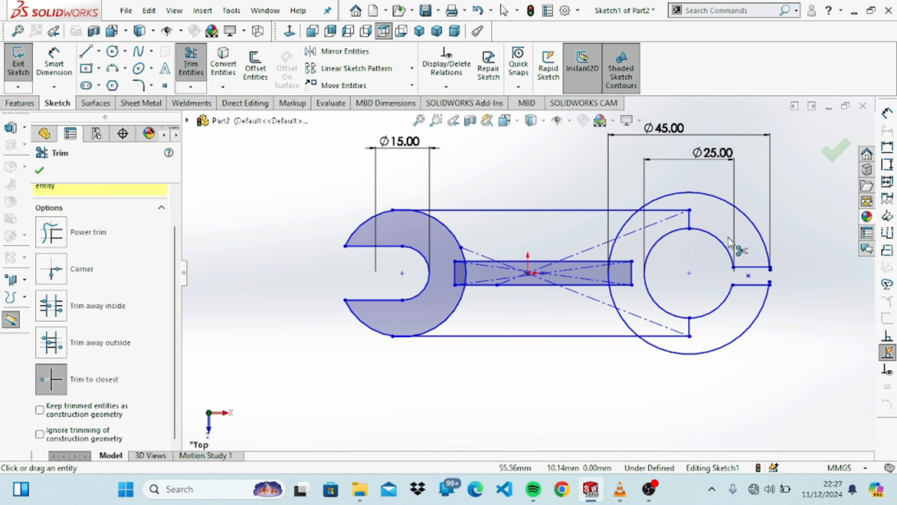
{"action": "left_click", "coordinate": [438, 122]}
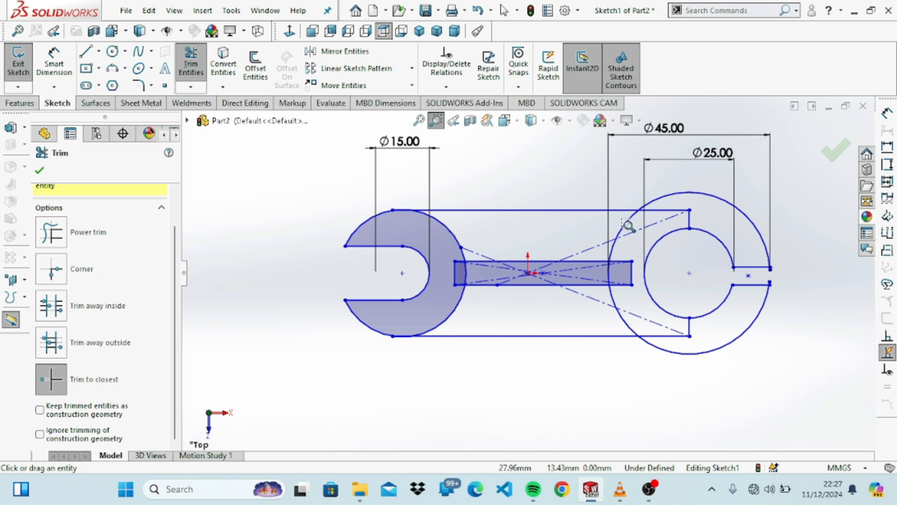
{"action": "left_click_drag", "start_coordinate": [745, 240], "coordinate": [800, 313]}
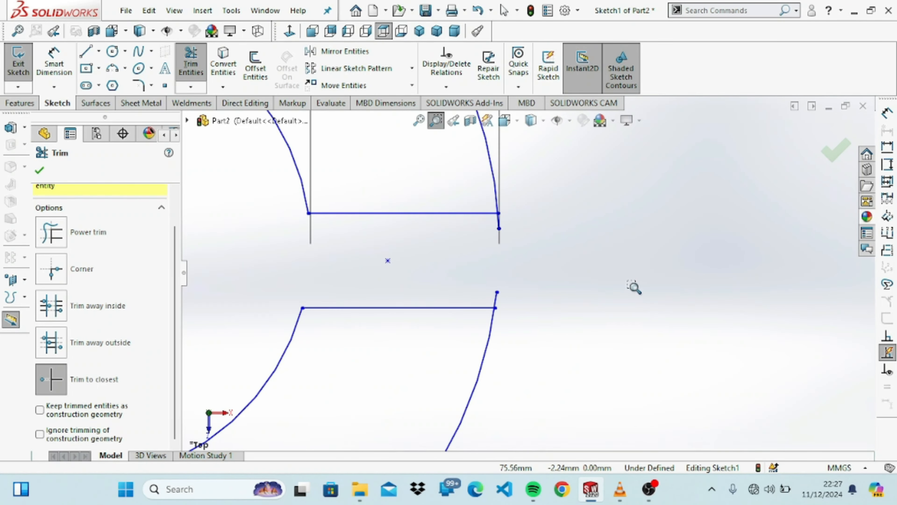
{"action": "left_click", "coordinate": [498, 298]}
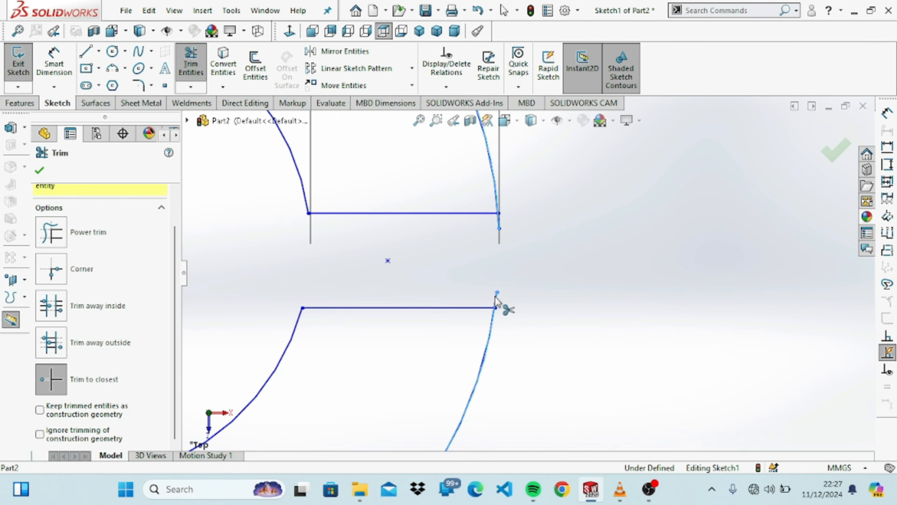
{"action": "left_click", "coordinate": [498, 226]}
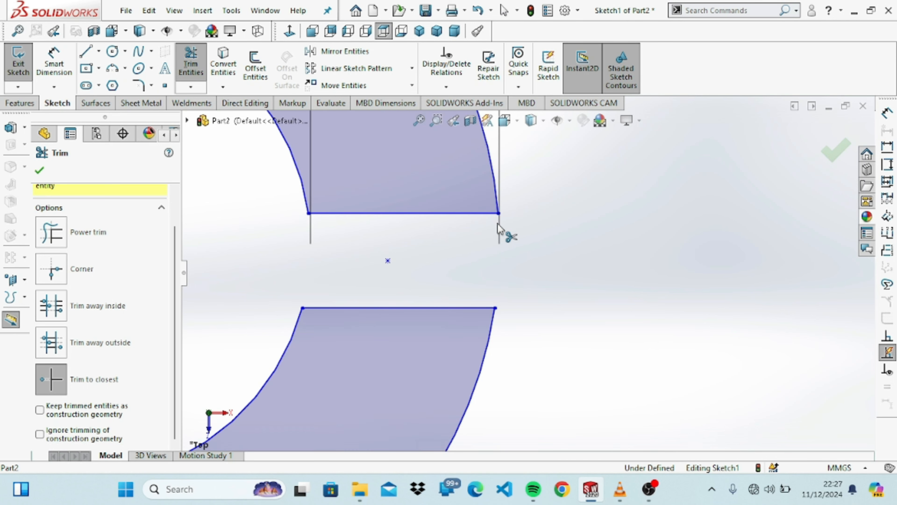
{"action": "scroll", "coordinate": [474, 275], "scroll_direction": "up", "scroll_amount": 3}
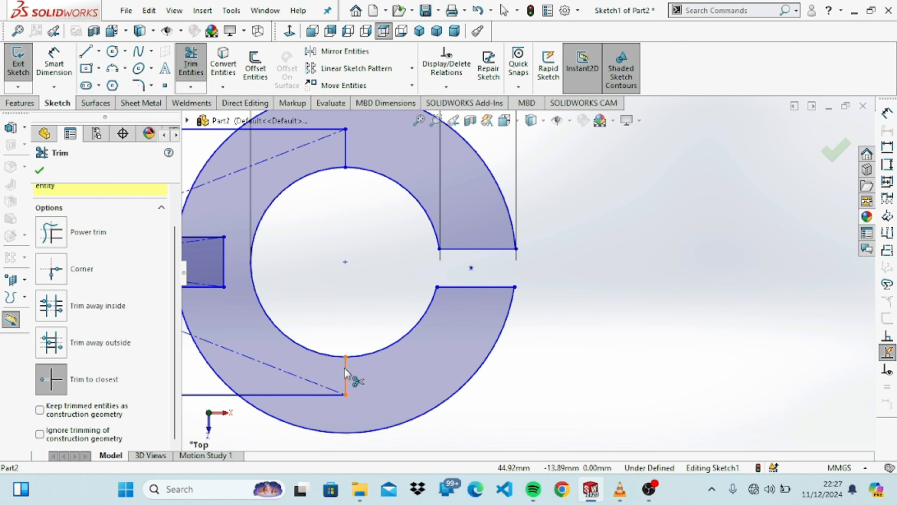
Trim the large rectangle's horizontal overhangs, vertical stubs and upper construction diagonal where they lie inside the 45 mm ring
{"action": "left_click", "coordinate": [278, 394]}
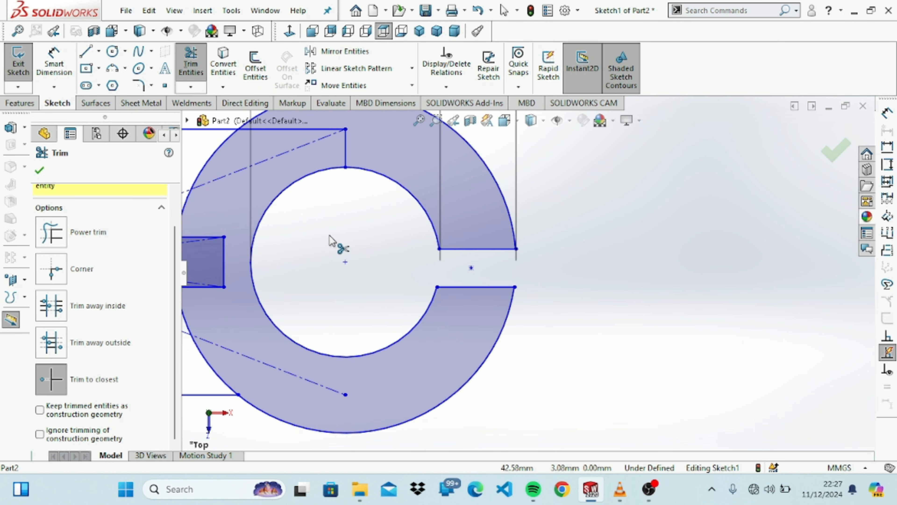
{"action": "left_click", "coordinate": [347, 154]}
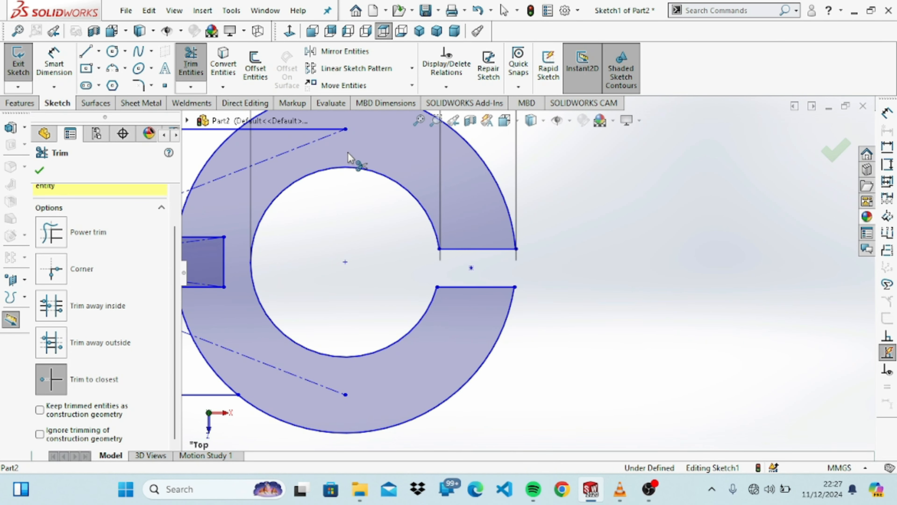
{"action": "left_click", "coordinate": [310, 143]}
{"action": "left_click", "coordinate": [313, 130]}
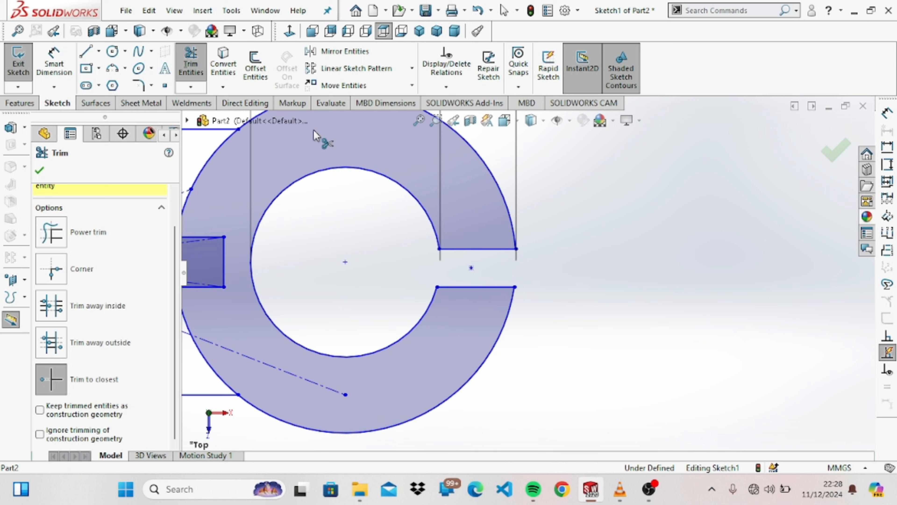
{"action": "key", "text": "f"}
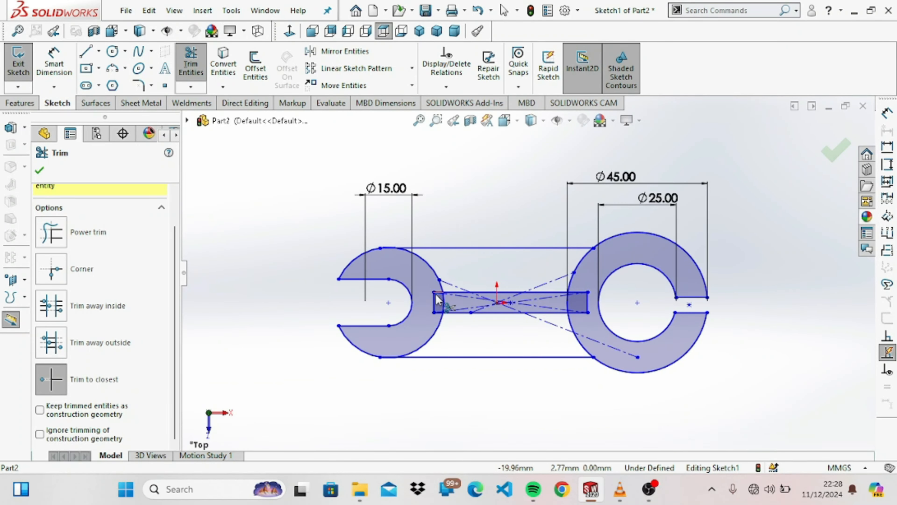
Power trim the narrow web rectangle's ends where they extend into the fork head and the 45 mm ring
{"action": "scroll", "coordinate": [222, 123], "scroll_direction": "down", "scroll_amount": 1}
{"action": "scroll", "coordinate": [222, 123], "scroll_direction": "down", "scroll_amount": 3}
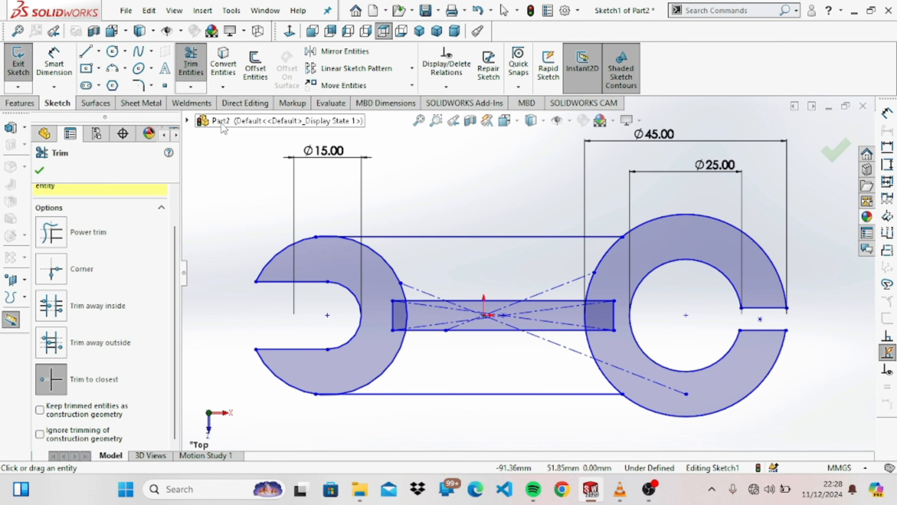
{"action": "left_click", "coordinate": [107, 234]}
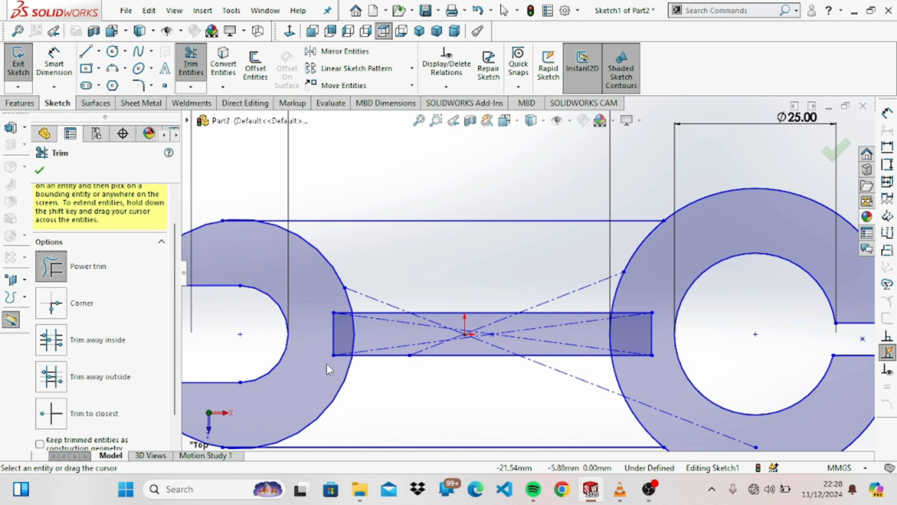
{"action": "left_click_drag", "start_coordinate": [327, 364], "coordinate": [337, 352]}
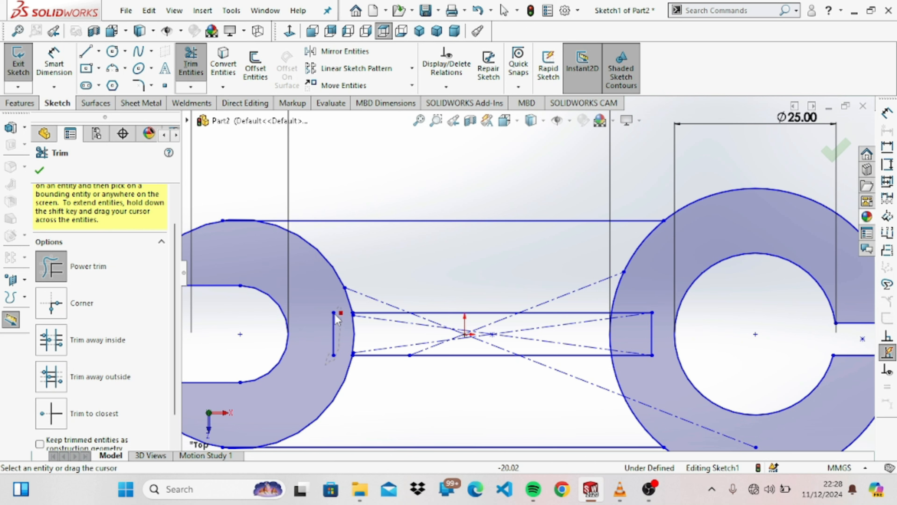
{"action": "left_click_drag", "start_coordinate": [338, 319], "coordinate": [330, 340]}
{"action": "mouse_move", "coordinate": [644, 300]}
{"action": "left_mouse_down"}
{"action": "mouse_move", "coordinate": [618, 338]}
{"action": "mouse_move", "coordinate": [634, 358]}
{"action": "mouse_move", "coordinate": [652, 343]}
{"action": "left_mouse_up"}
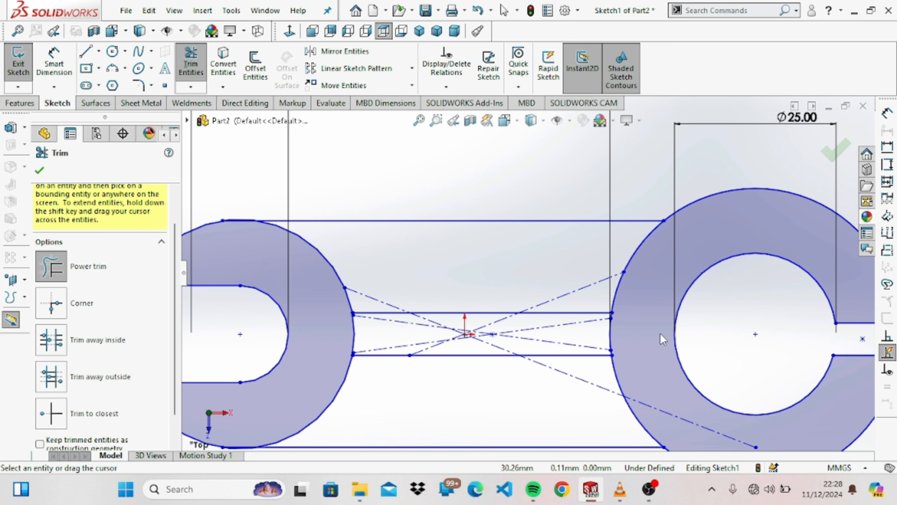
Power trim the remaining diagonal construction lines between the two heads and across the lower part of the 45 mm ring
{"action": "mouse_move", "coordinate": [569, 336]}
{"action": "left_mouse_down"}
{"action": "mouse_move", "coordinate": [527, 320]}
{"action": "mouse_move", "coordinate": [491, 349]}
{"action": "mouse_move", "coordinate": [472, 326]}
{"action": "mouse_move", "coordinate": [448, 328]}
{"action": "mouse_move", "coordinate": [437, 349]}
{"action": "mouse_move", "coordinate": [486, 322]}
{"action": "mouse_move", "coordinate": [458, 332]}
{"action": "mouse_move", "coordinate": [494, 328]}
{"action": "left_mouse_up"}
{"action": "left_click_drag", "start_coordinate": [544, 270], "coordinate": [565, 297]}
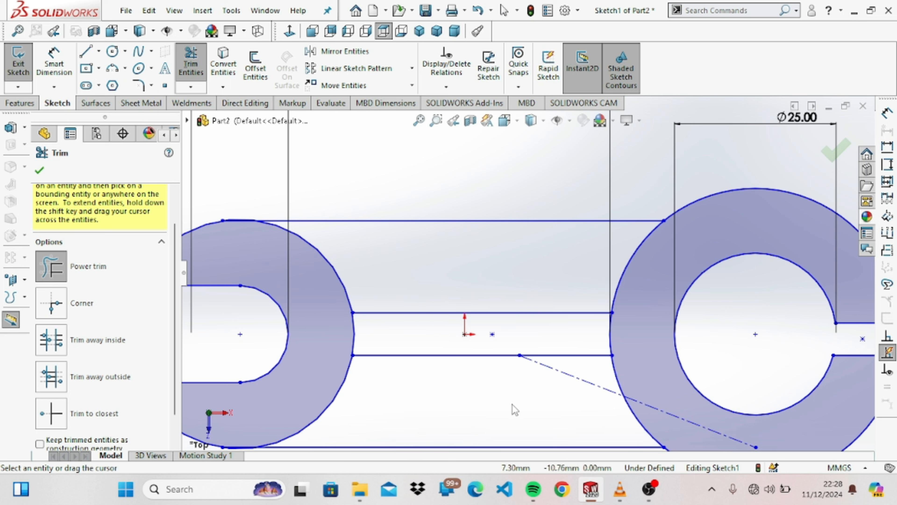
{"action": "left_click_drag", "start_coordinate": [561, 388], "coordinate": [599, 375]}
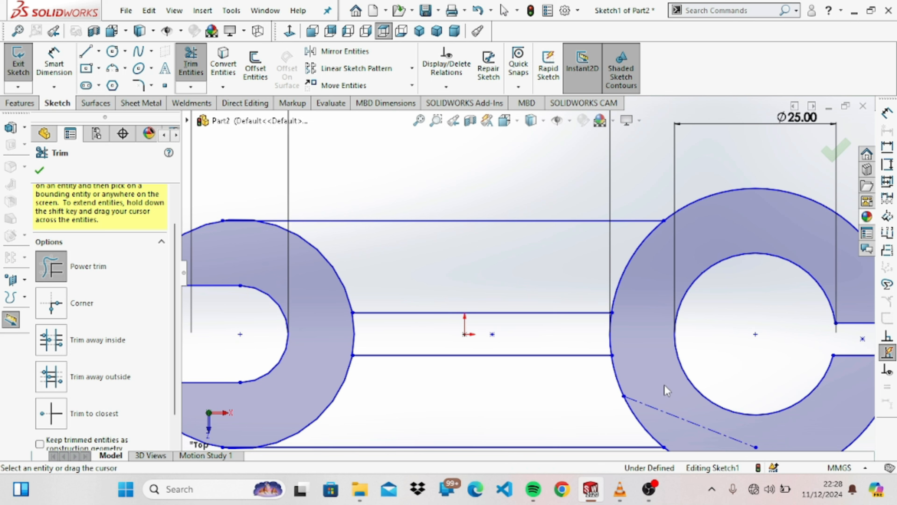
{"action": "left_click_drag", "start_coordinate": [664, 386], "coordinate": [659, 433]}
{"action": "key", "text": "f"}
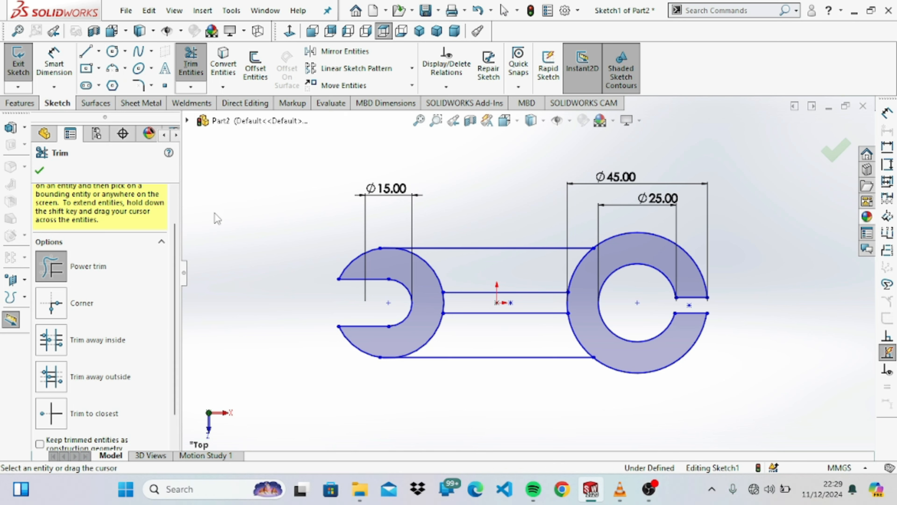
Draw vertical and horizontal lines from both fork slot openings to the large rectangle's edges, squaring off the fork's outer corners
{"action": "left_click", "coordinate": [84, 50]}
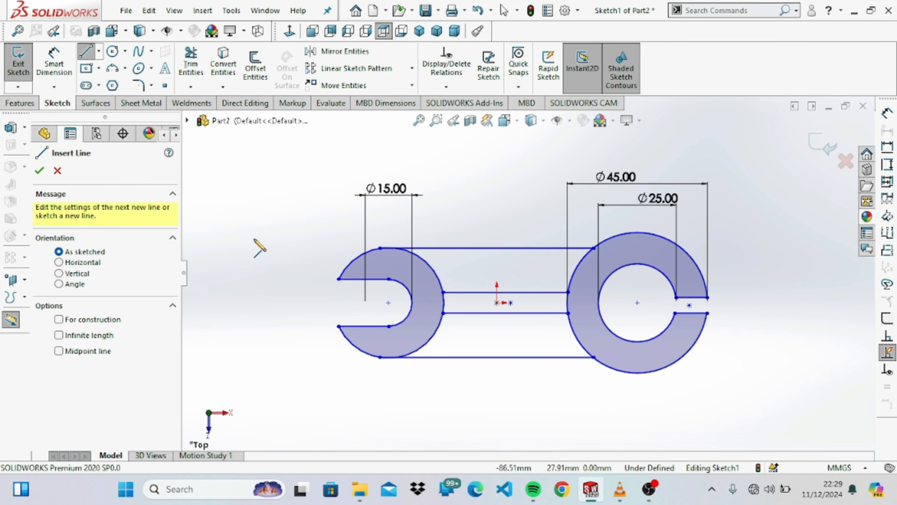
{"action": "left_click", "coordinate": [338, 326]}
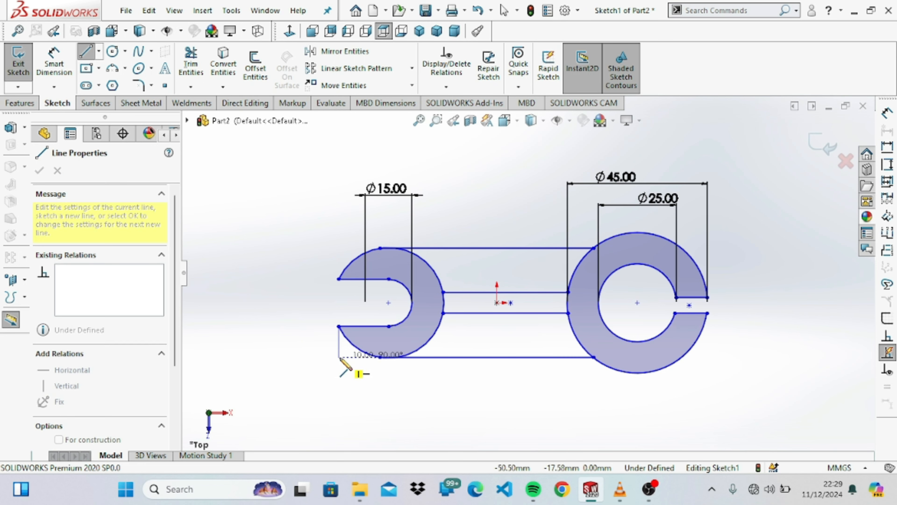
{"action": "left_click", "coordinate": [380, 358]}
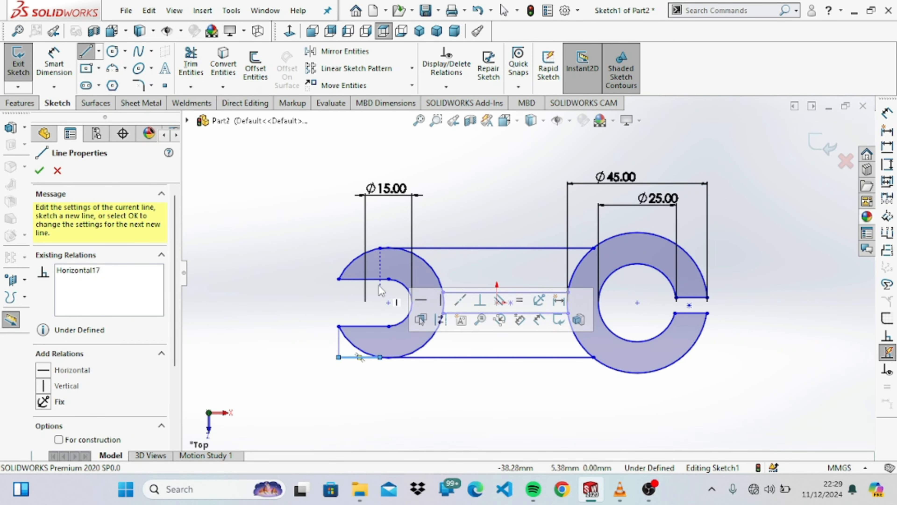
{"action": "left_click", "coordinate": [338, 279]}
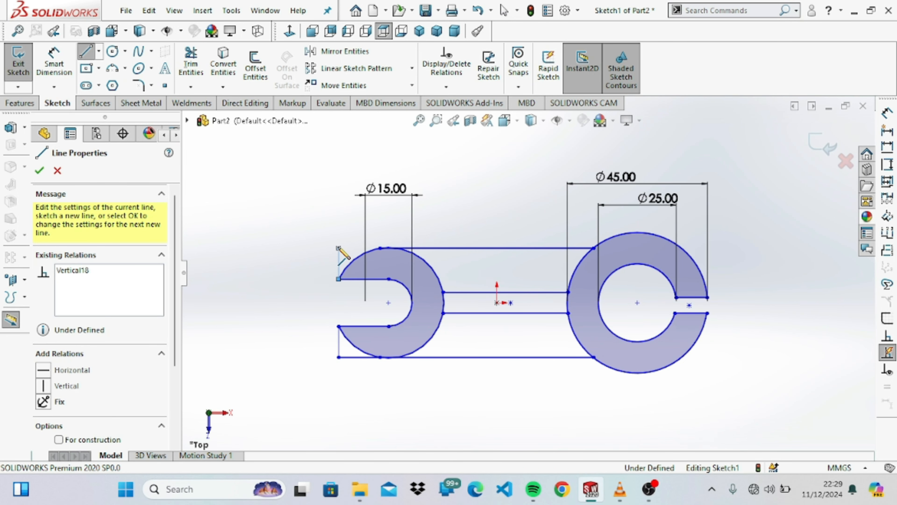
{"action": "left_click", "coordinate": [338, 248]}
{"action": "left_click", "coordinate": [381, 248]}
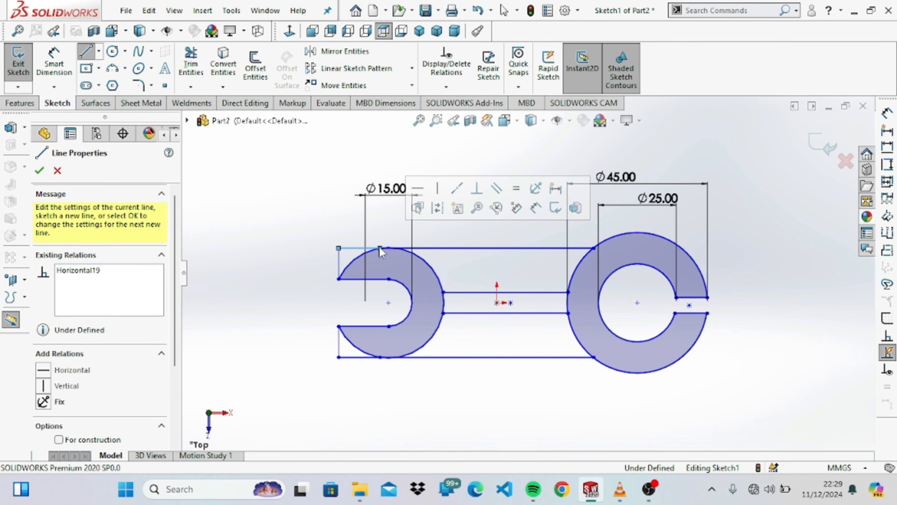
Power trim the fork head's outer arc segments inside the two squared corners, leaving straight-sided fork arms
{"action": "left_click", "coordinate": [203, 74]}
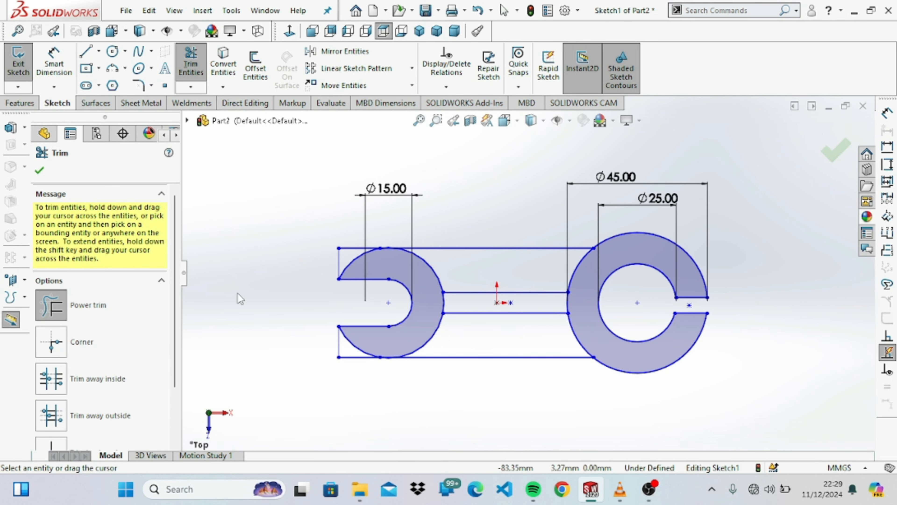
{"action": "mouse_move", "coordinate": [338, 273]}
{"action": "left_mouse_down"}
{"action": "mouse_move", "coordinate": [358, 266]}
{"action": "mouse_move", "coordinate": [351, 354]}
{"action": "mouse_move", "coordinate": [367, 356]}
{"action": "mouse_move", "coordinate": [364, 348]}
{"action": "left_mouse_up"}
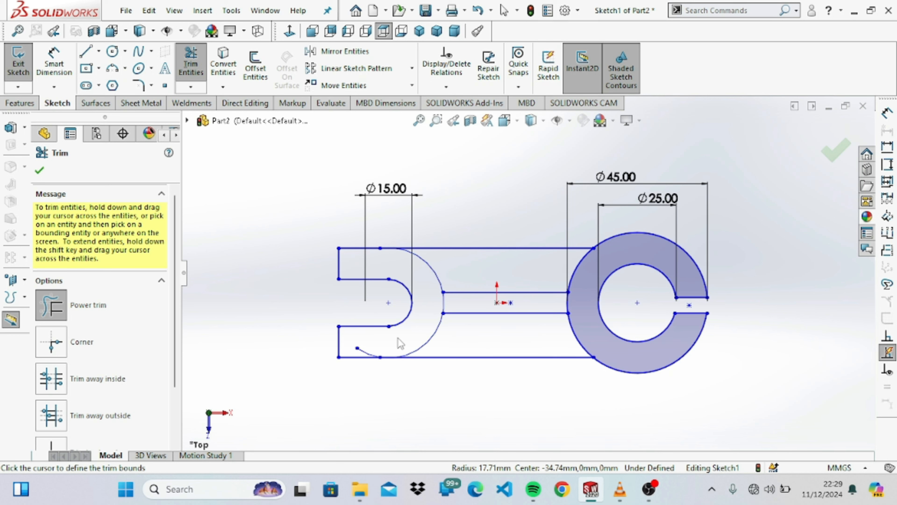
{"action": "left_click_drag", "start_coordinate": [375, 347], "coordinate": [367, 354]}
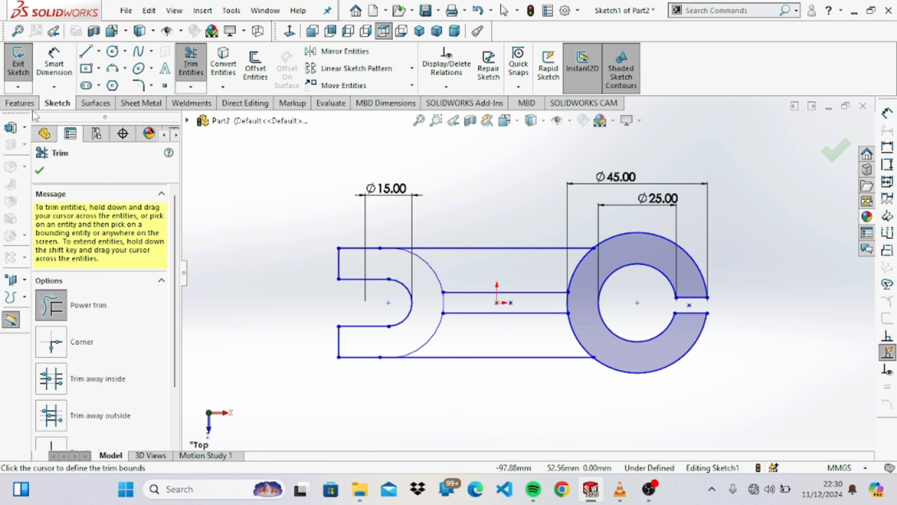
Extrude the three sketch regions between the fork and the ring 10 mm with the Mid Plane end condition
{"action": "left_click", "coordinate": [20, 103]}
{"action": "left_click", "coordinate": [23, 67]}
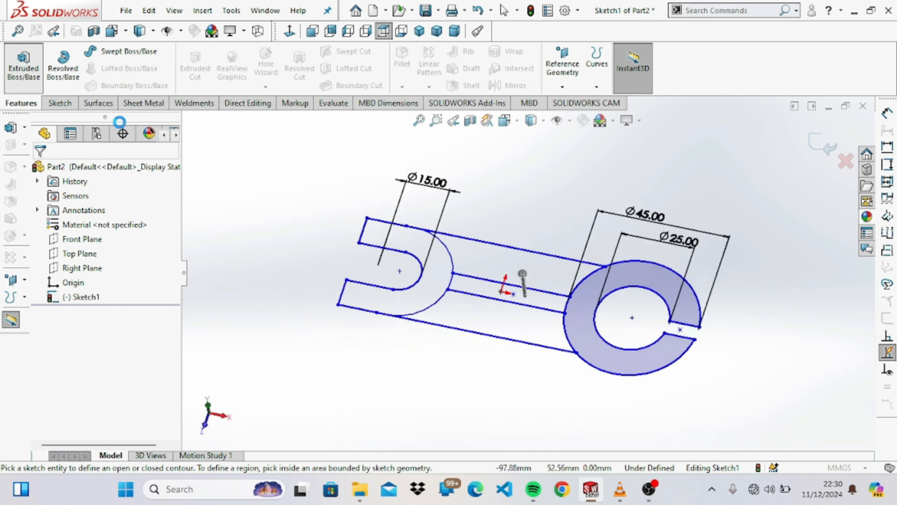
{"action": "left_click", "coordinate": [458, 296]}
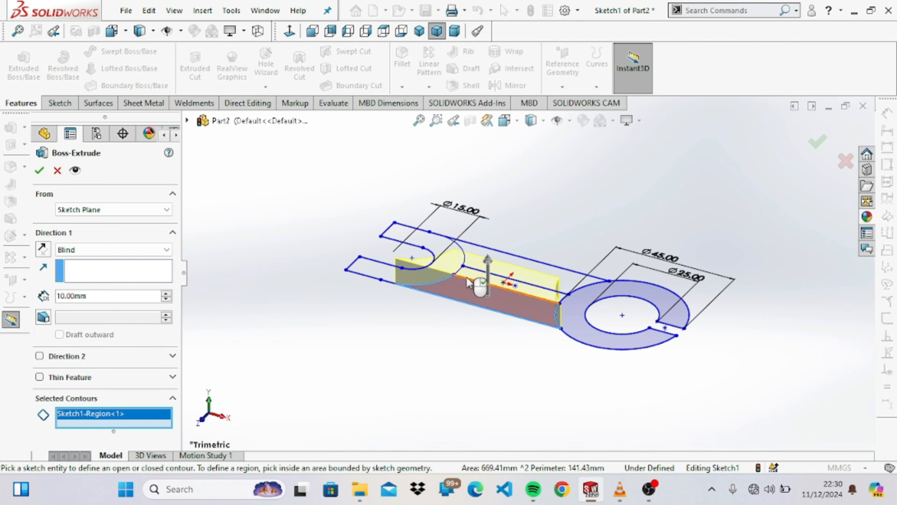
{"action": "left_click", "coordinate": [475, 280]}
{"action": "left_click", "coordinate": [480, 265]}
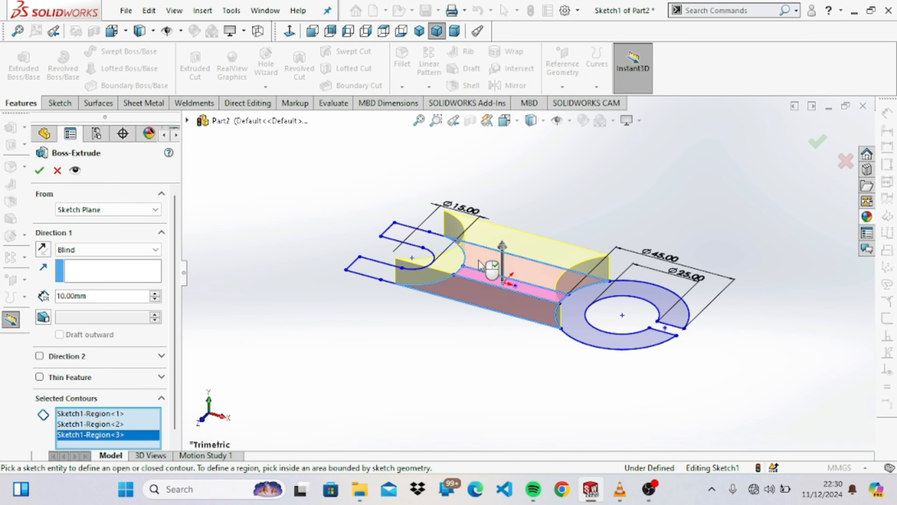
{"action": "left_click", "coordinate": [143, 253]}
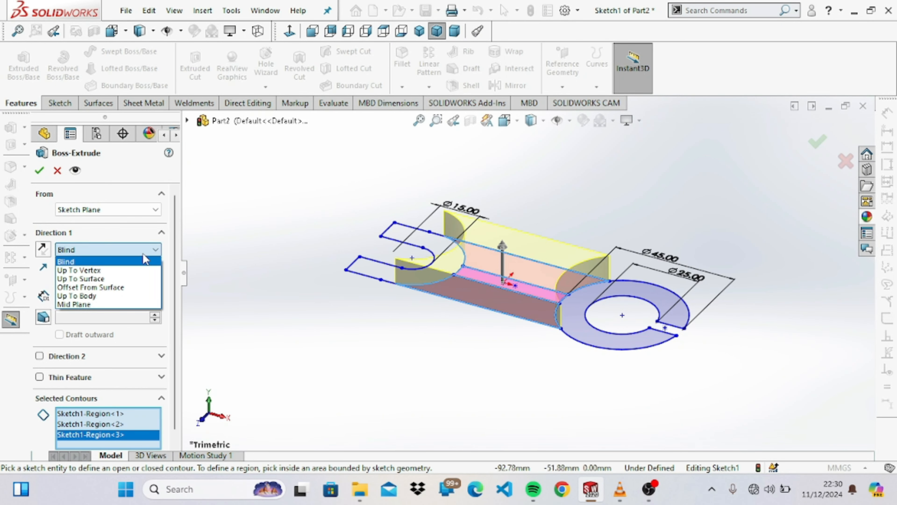
{"action": "left_click", "coordinate": [122, 304]}
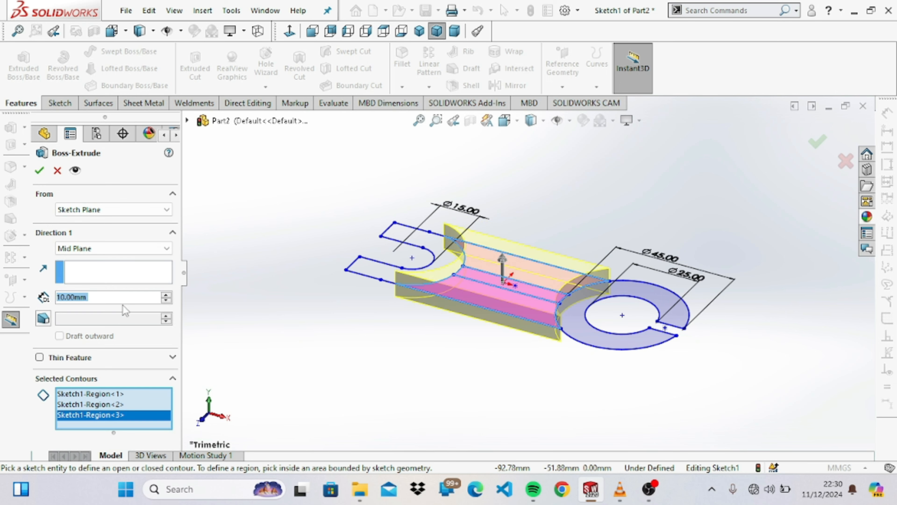
{"action": "left_click", "coordinate": [39, 171]}
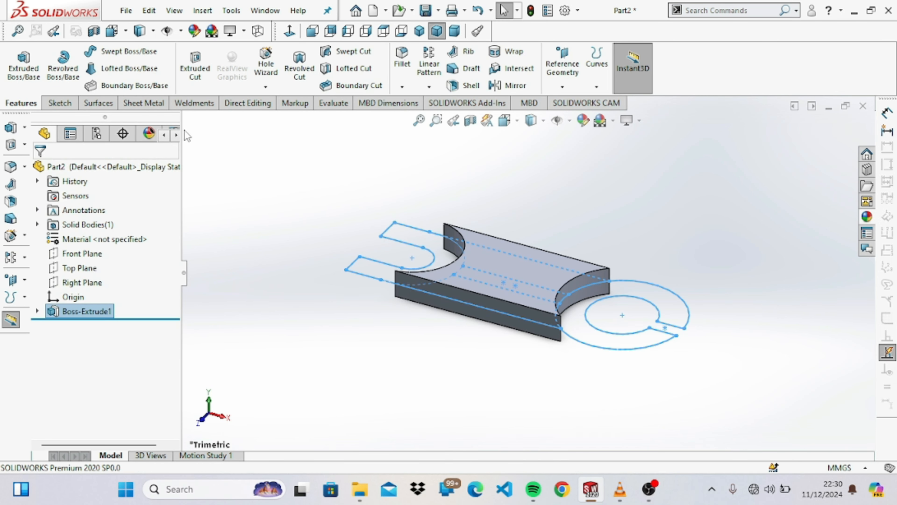
Reuse Sketch1 from the first extrusion to extrude the U-shaped fork region 20 mm with Mid Plane, merging the result
{"action": "left_click", "coordinate": [23, 66]}
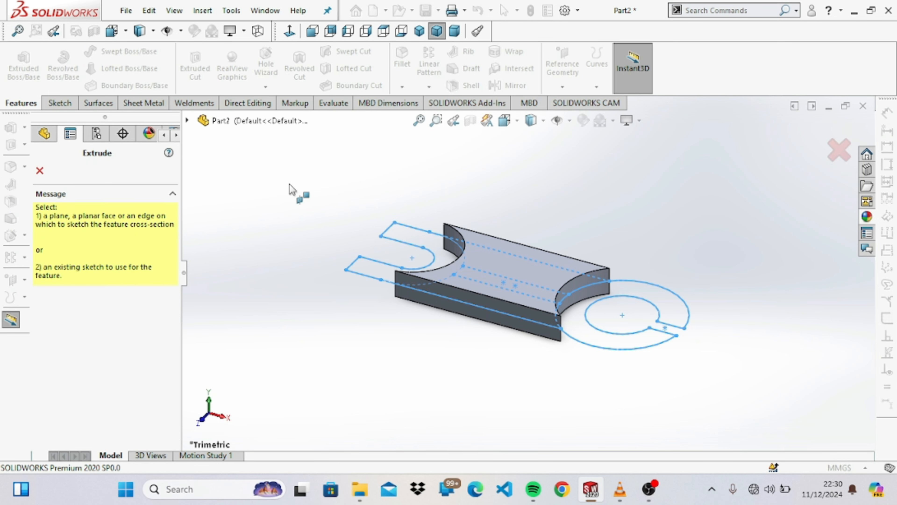
{"action": "left_click", "coordinate": [39, 171]}
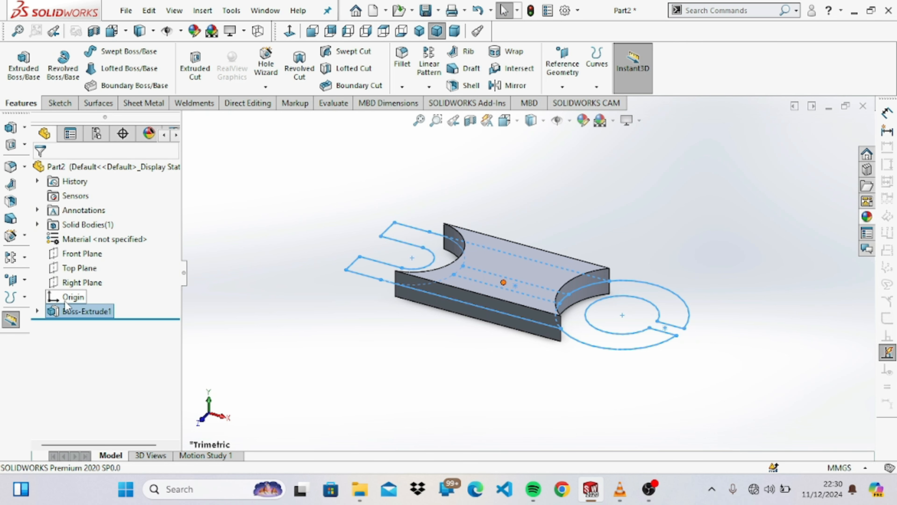
{"action": "left_click", "coordinate": [36, 311]}
{"action": "right_click", "coordinate": [70, 330]}
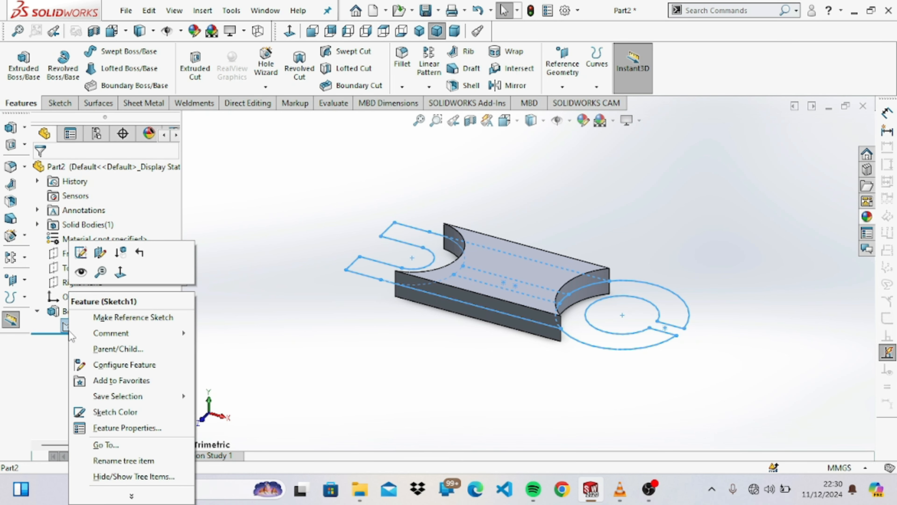
{"action": "left_click", "coordinate": [91, 313]}
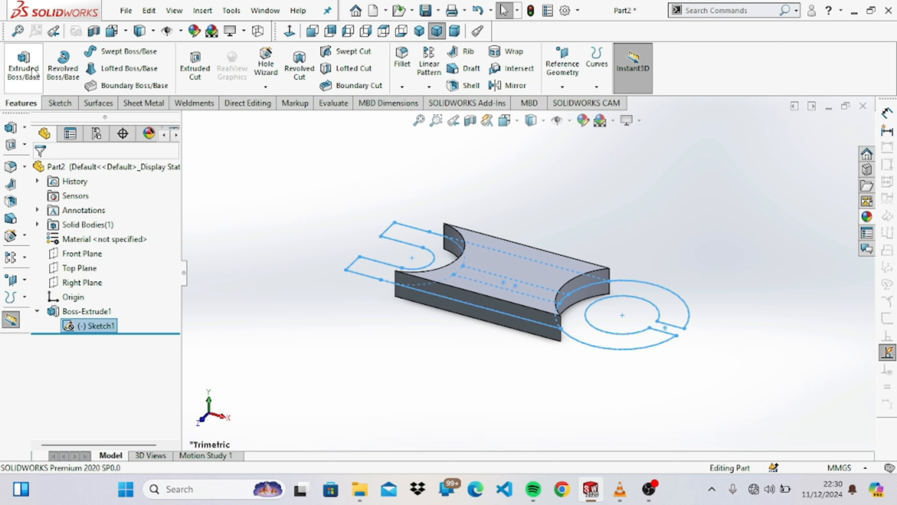
{"action": "left_click", "coordinate": [24, 65]}
{"action": "left_click", "coordinate": [427, 236]}
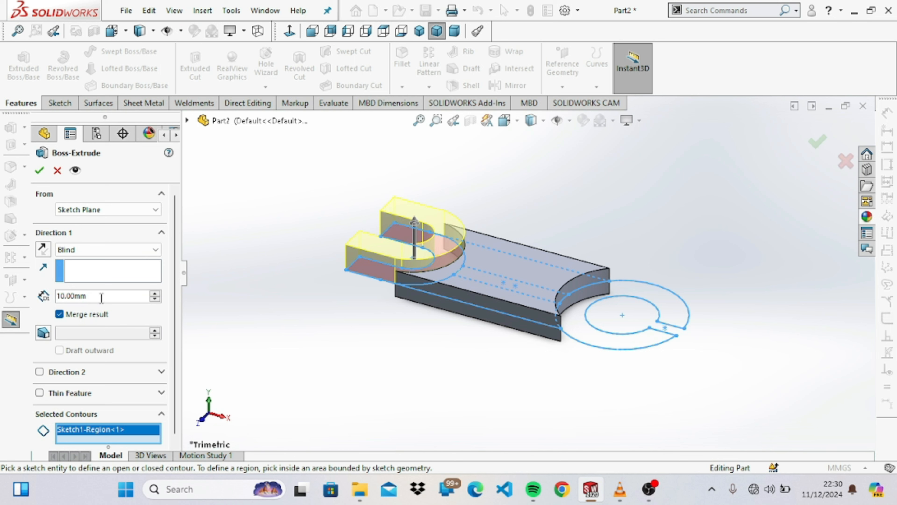
{"action": "type", "text": "20"}
{"action": "key", "text": "Return"}
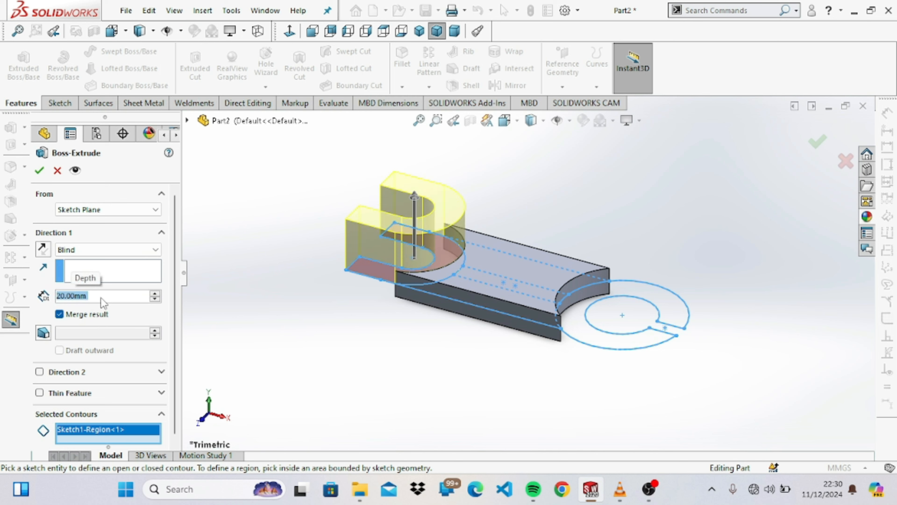
{"action": "left_click", "coordinate": [132, 252]}
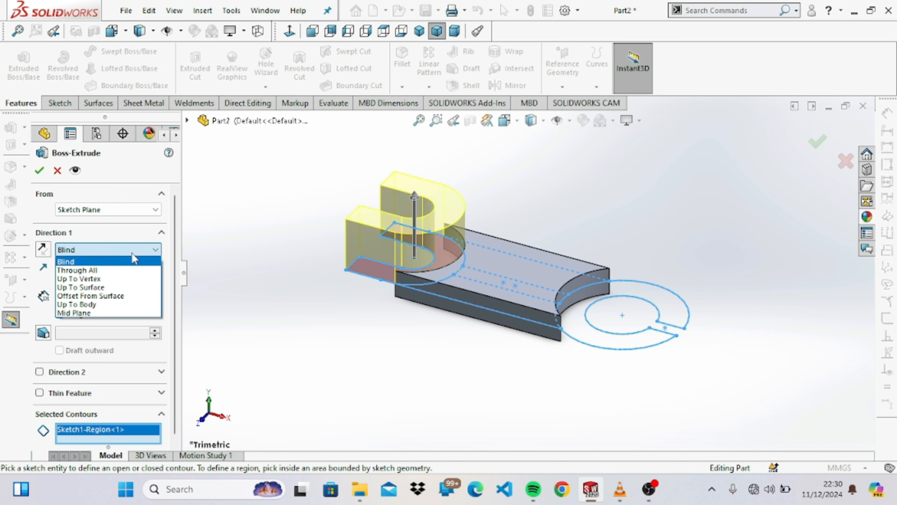
{"action": "left_click", "coordinate": [108, 312]}
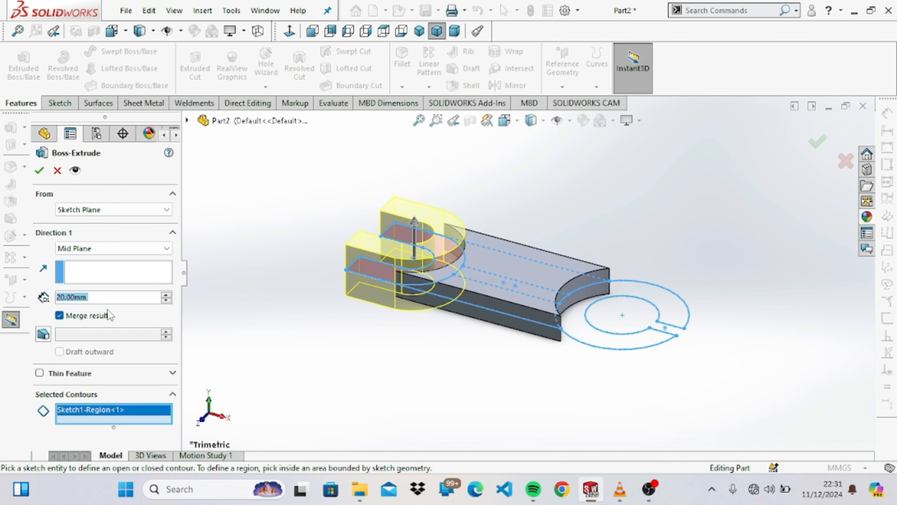
{"action": "left_click", "coordinate": [39, 171]}
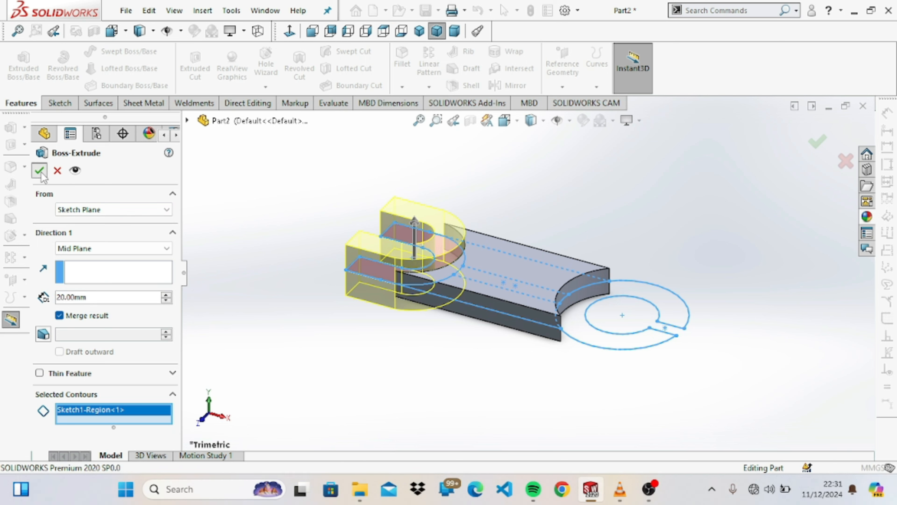
{"action": "left_click", "coordinate": [41, 173]}
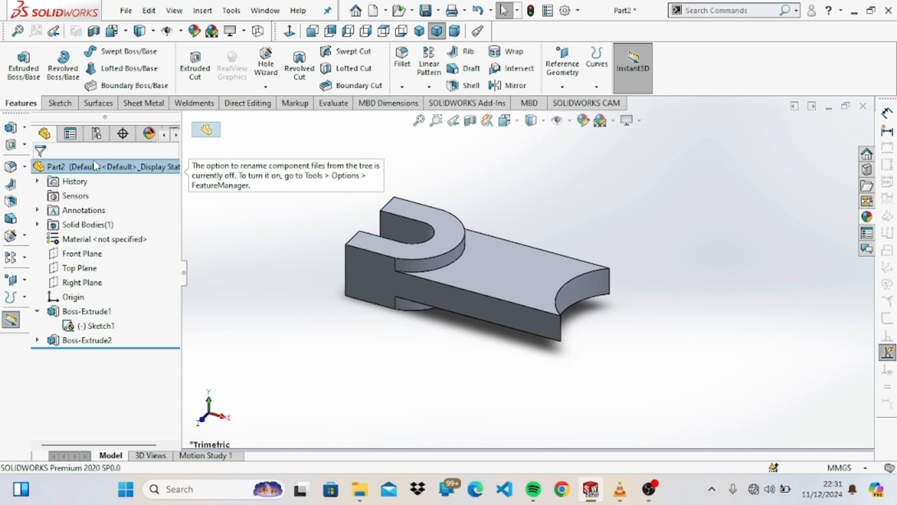
Reuse Sketch1 to extrude the slotted ring region Blind, 40 mm in Direction 1 and 10 mm in Direction 2, merging the result
{"action": "right_click", "coordinate": [94, 326]}
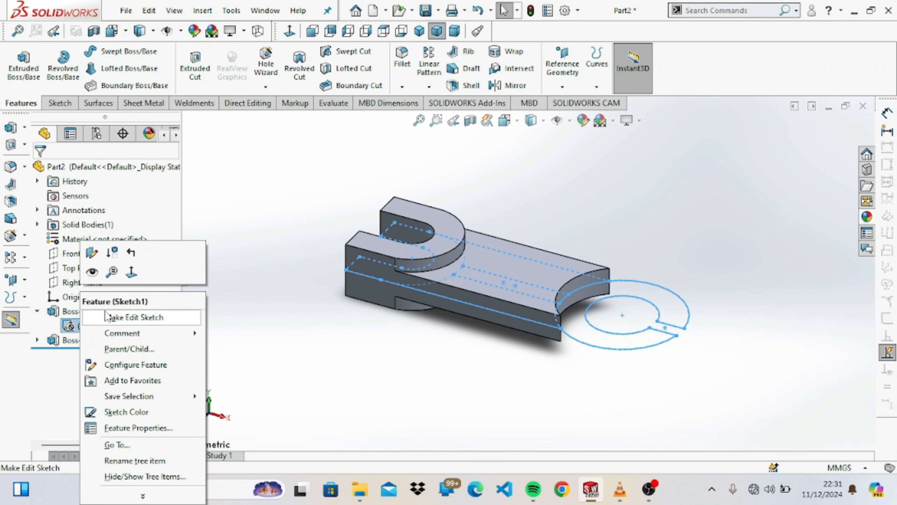
{"action": "key", "text": "Escape"}
{"action": "left_click", "coordinate": [37, 75]}
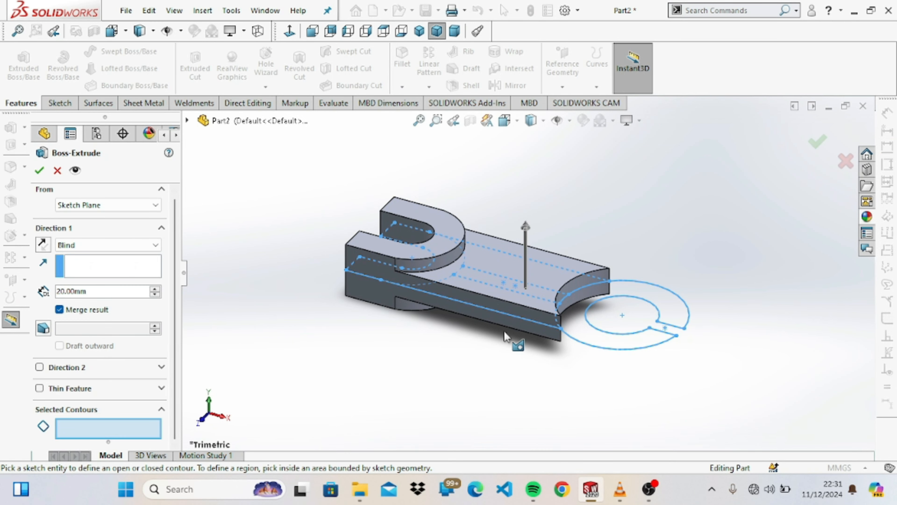
{"action": "left_click", "coordinate": [569, 317]}
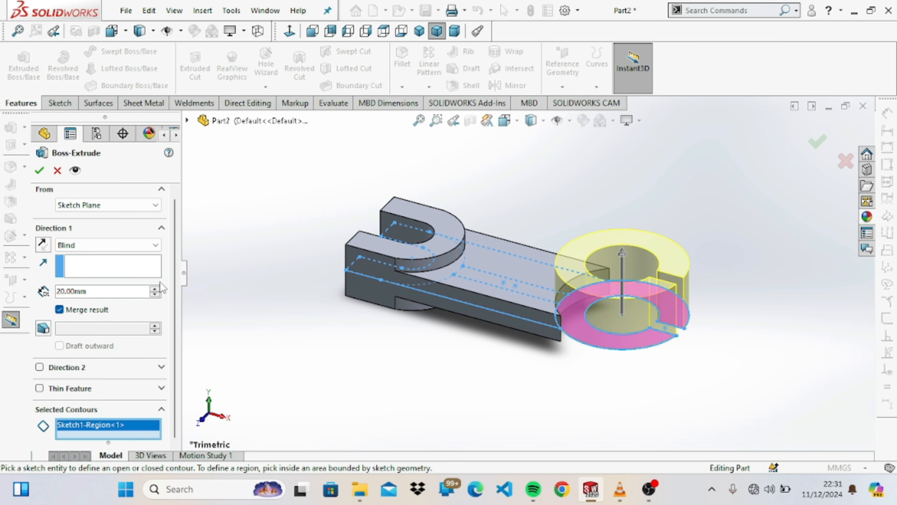
{"action": "type", "text": "40"}
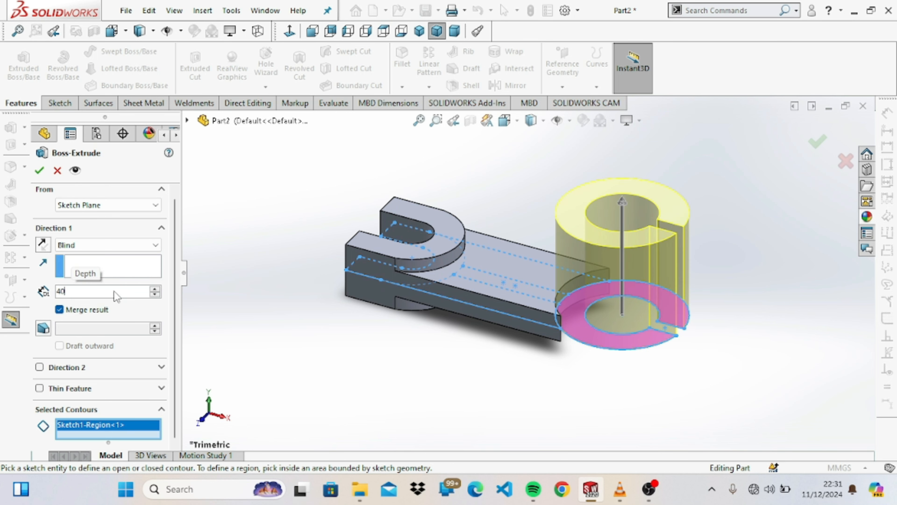
{"action": "scroll", "coordinate": [170, 264], "scroll_direction": "down", "scroll_amount": 1}
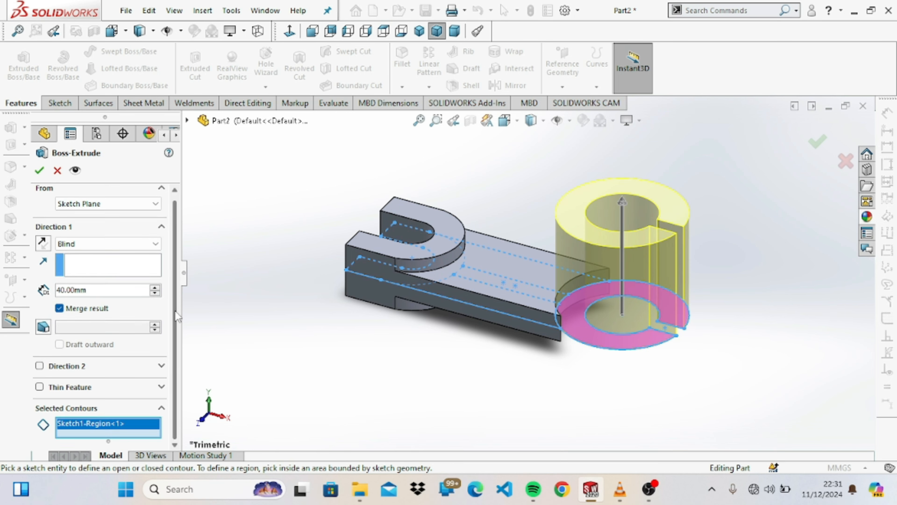
{"action": "left_click", "coordinate": [40, 366]}
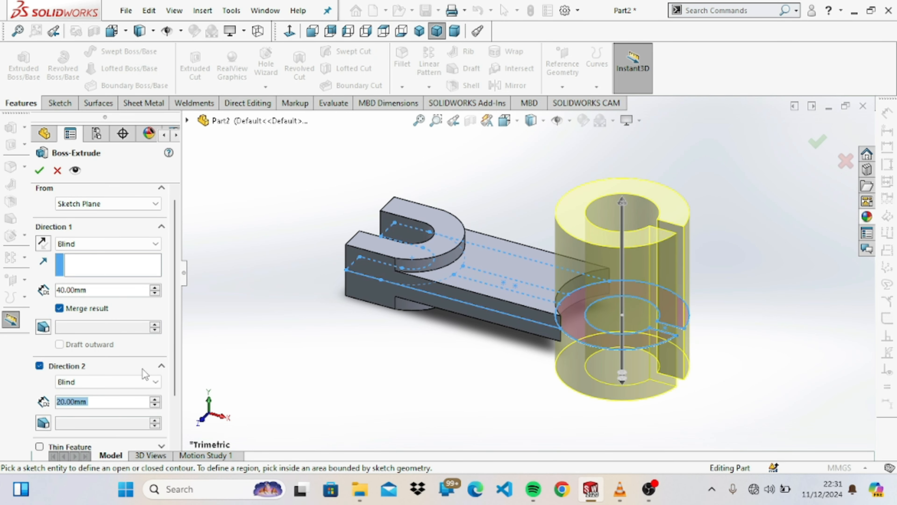
{"action": "type", "text": "10"}
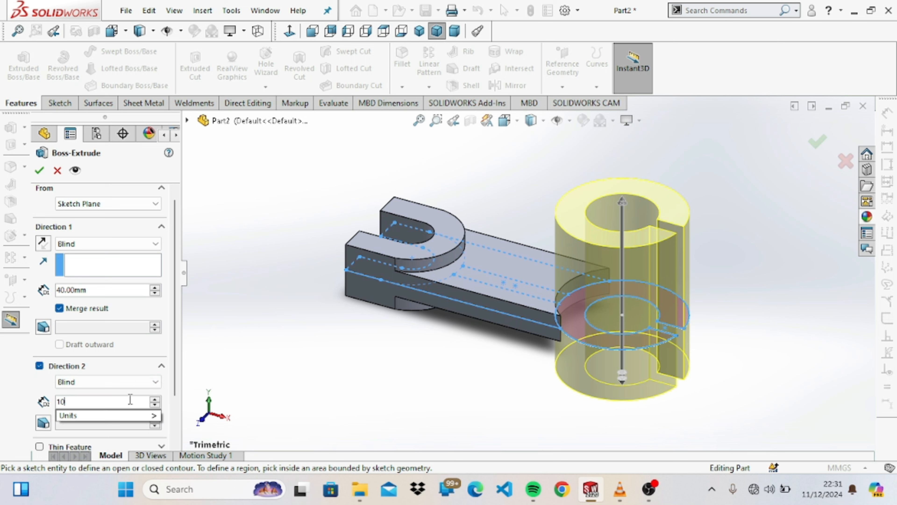
{"action": "key", "text": "Return"}
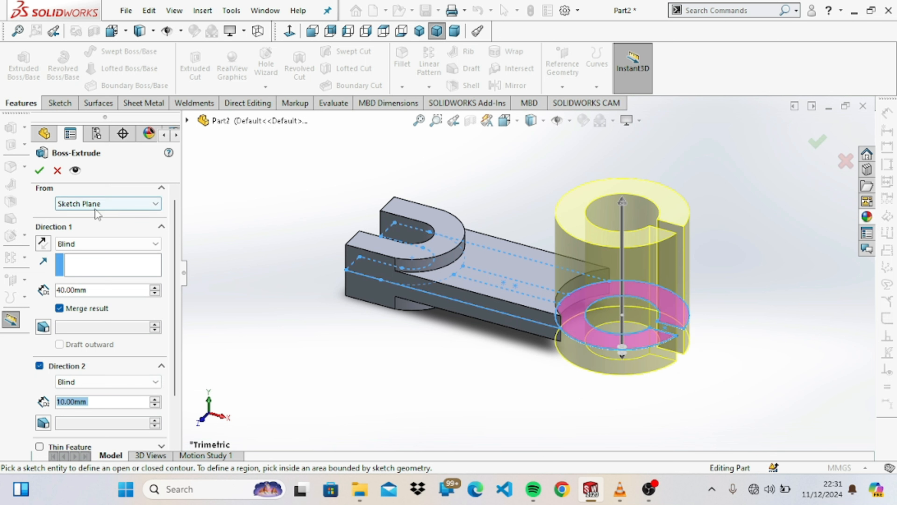
{"action": "left_click", "coordinate": [39, 171]}
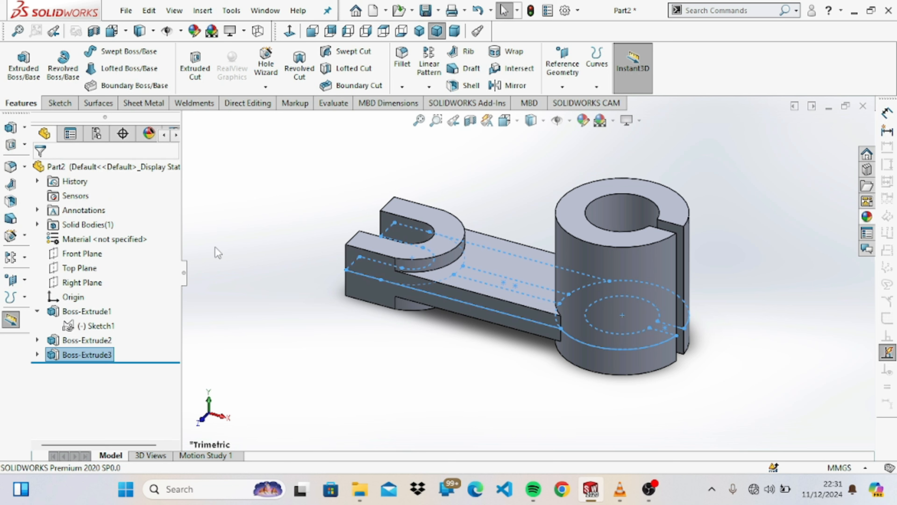
Extrude Sketch1's narrow rib region between the fork and the ring 40 mm Blind, merging the result
{"action": "middle_click_drag", "start_coordinate": [312, 319], "coordinate": [595, 383]}
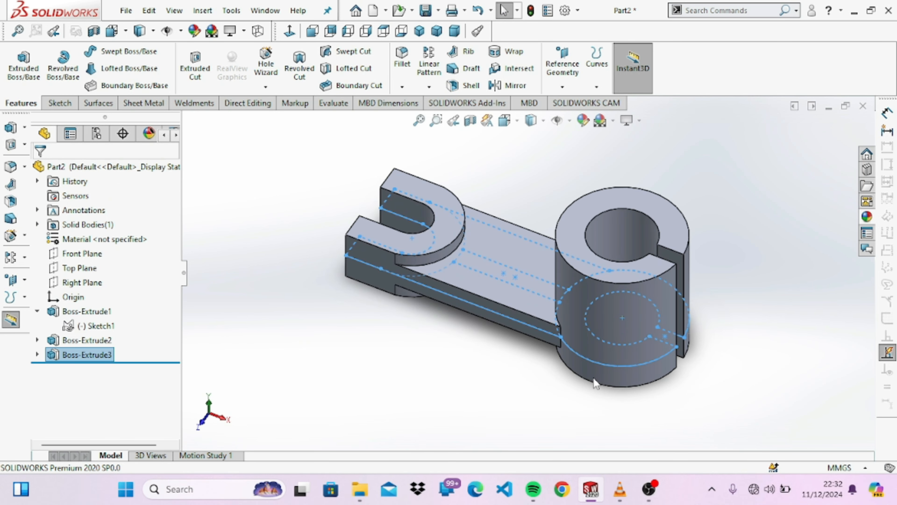
{"action": "right_click", "coordinate": [107, 325]}
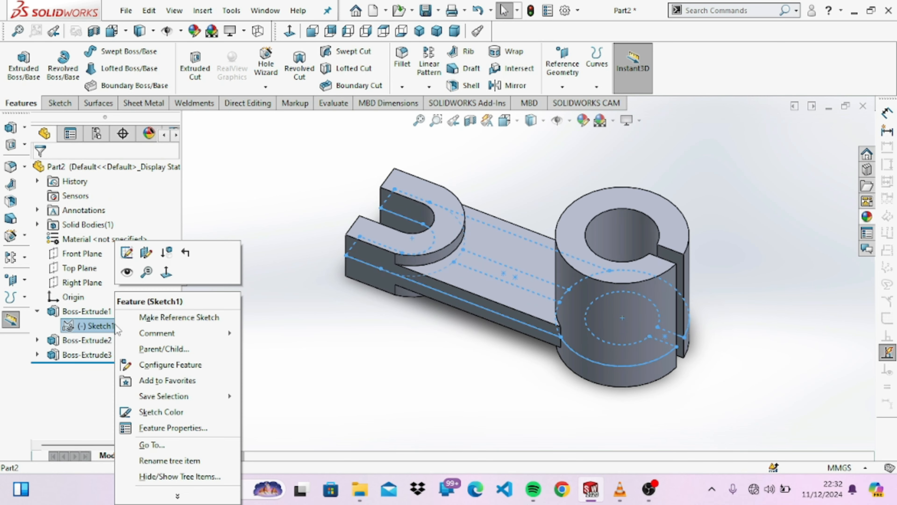
{"action": "left_click", "coordinate": [135, 318]}
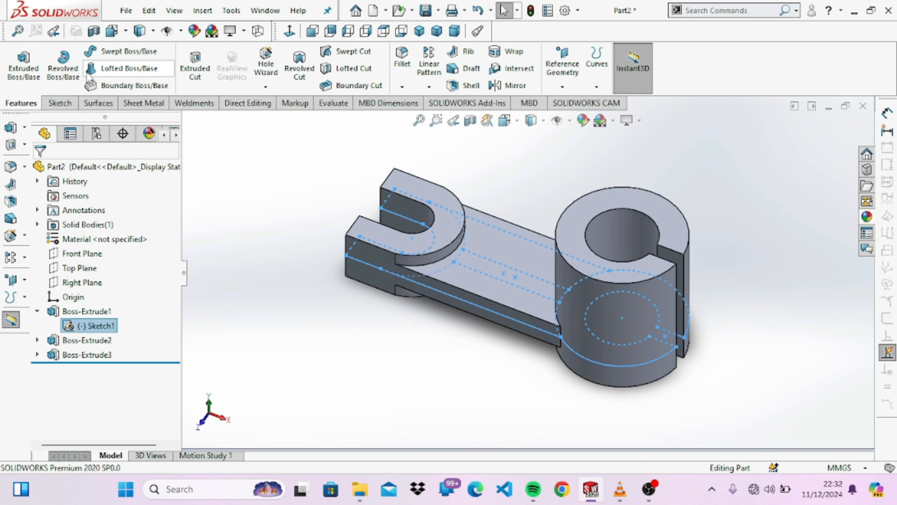
{"action": "left_click", "coordinate": [29, 61]}
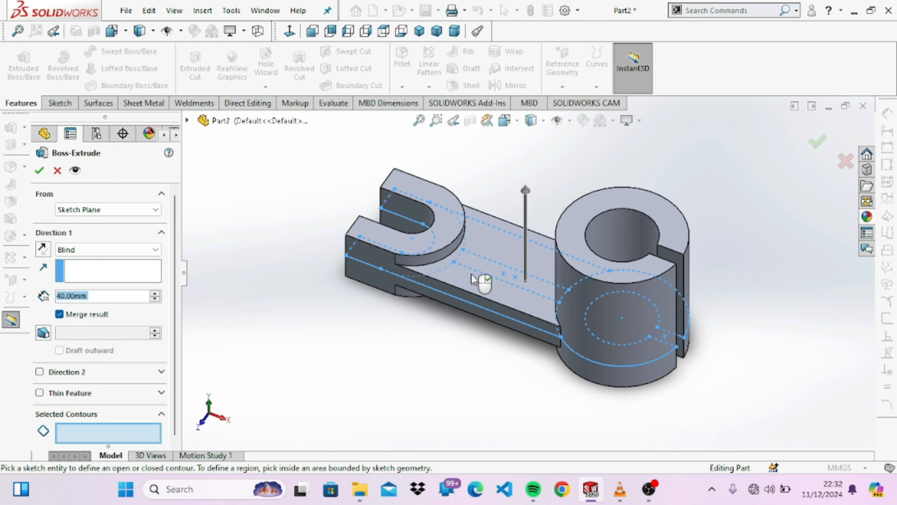
{"action": "left_click", "coordinate": [479, 268]}
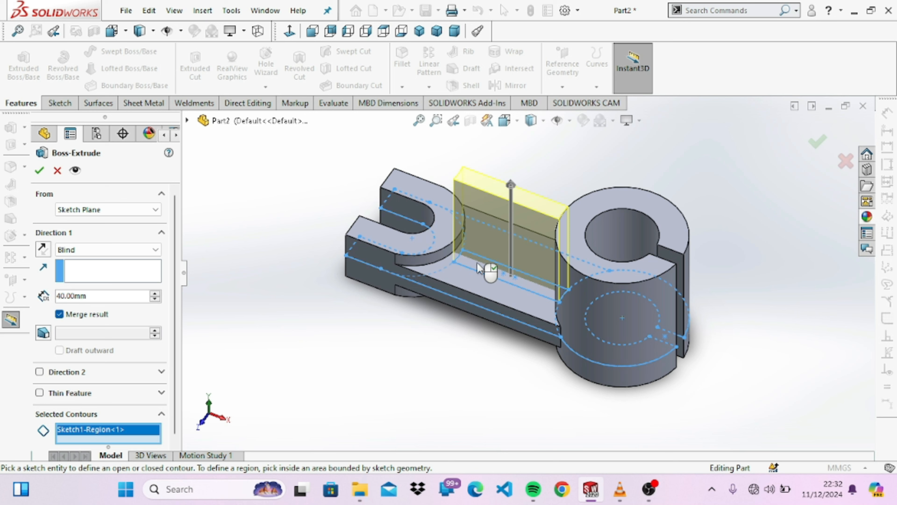
{"action": "left_click", "coordinate": [43, 171]}
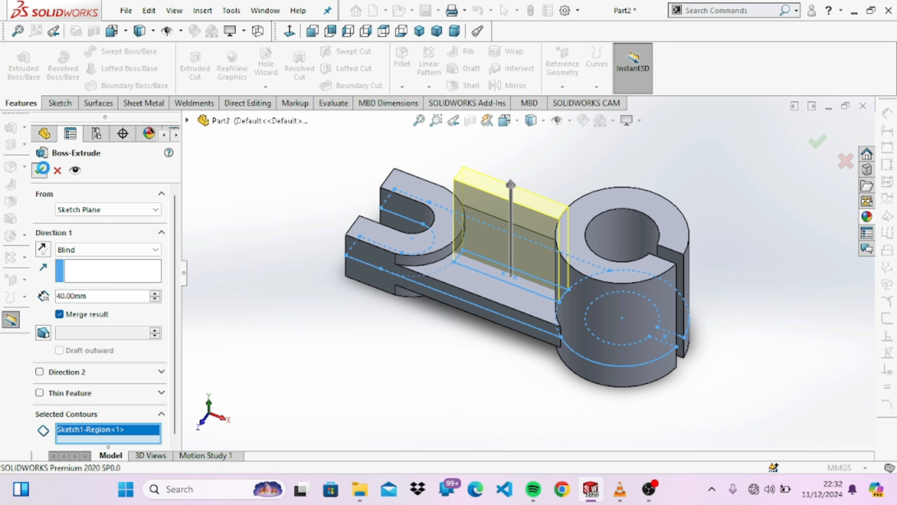
On the rib's front face, sketch a closed triangle about 40 mm wide and 30 mm high over the upper corner away from the ring
{"action": "right_click", "coordinate": [492, 207]}
{"action": "left_click", "coordinate": [529, 186]}
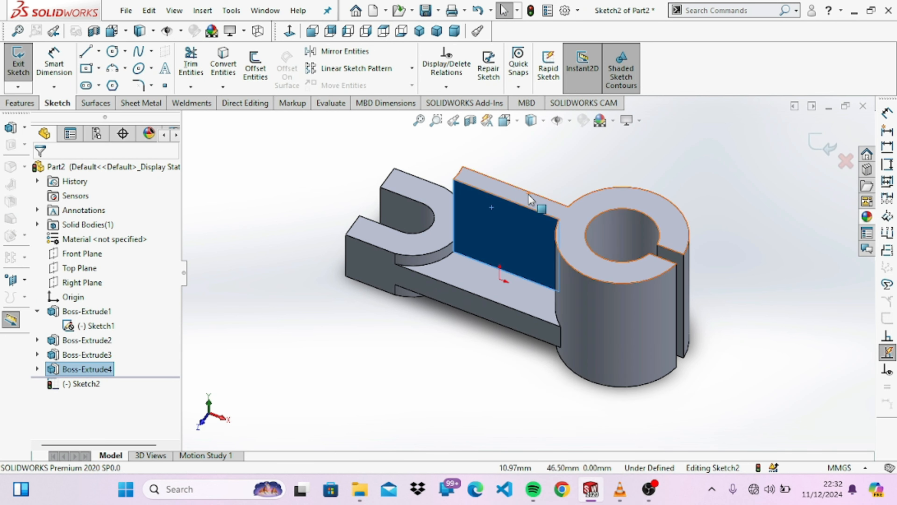
{"action": "key", "text": "space"}
{"action": "left_click", "coordinate": [559, 269]}
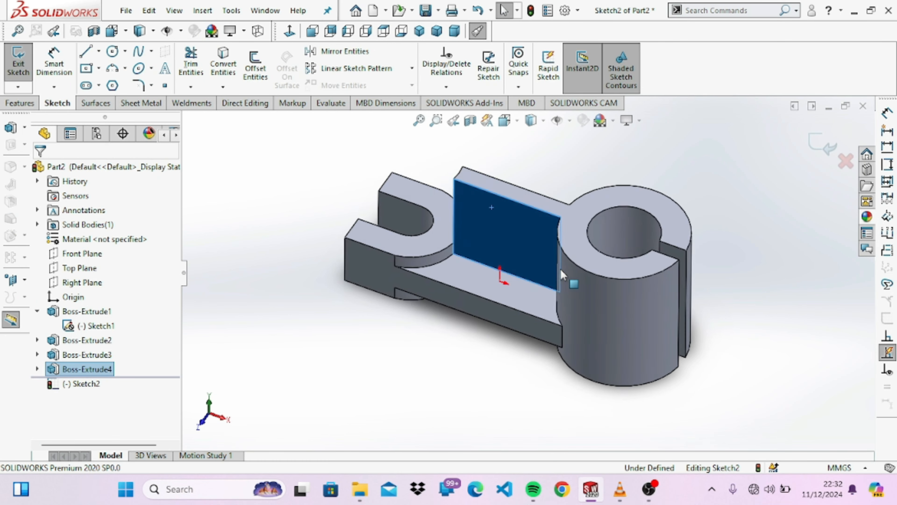
{"action": "left_click", "coordinate": [87, 52]}
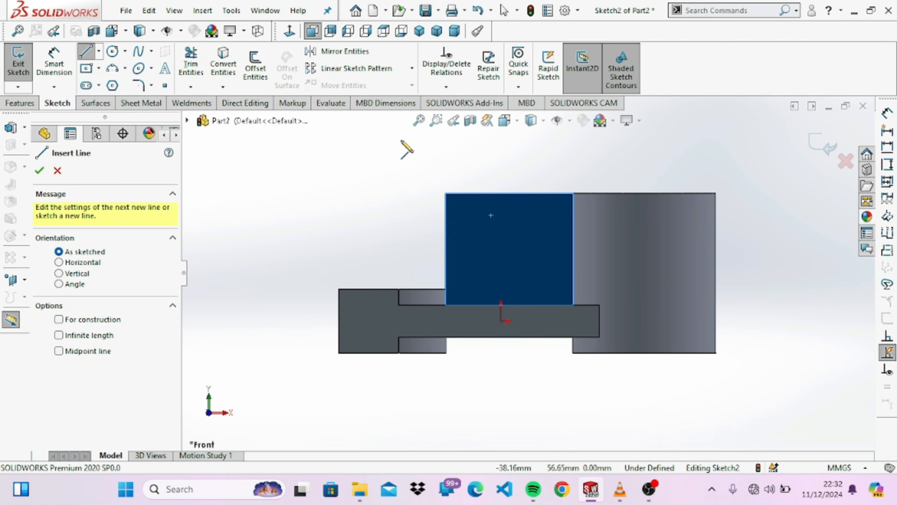
{"action": "left_click", "coordinate": [573, 192]}
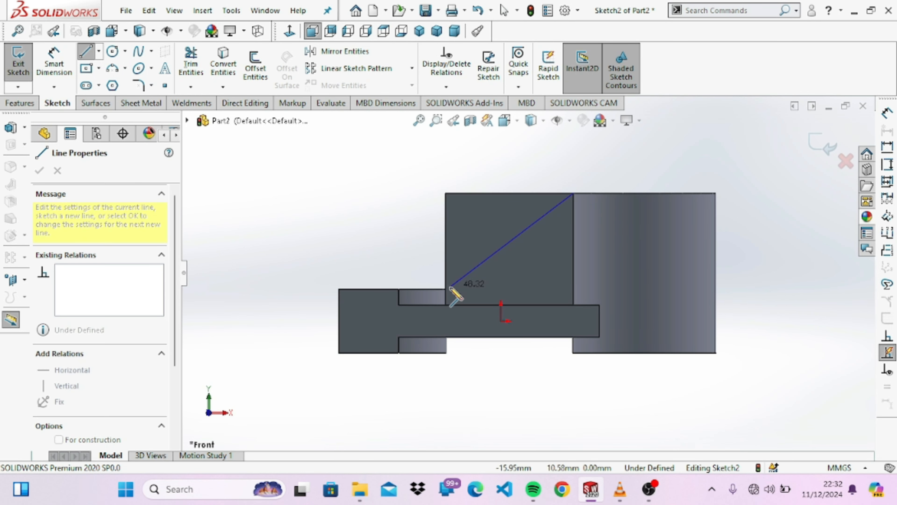
{"action": "left_click", "coordinate": [445, 288]}
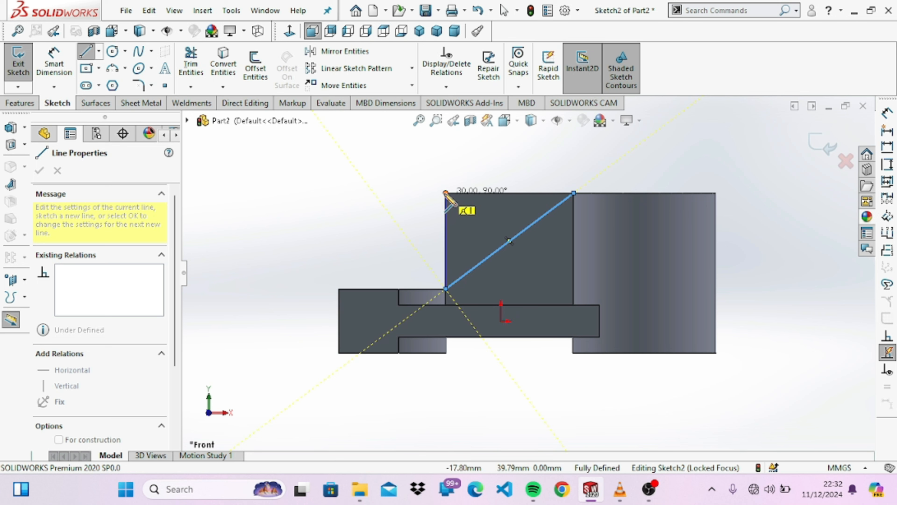
{"action": "left_click", "coordinate": [445, 193]}
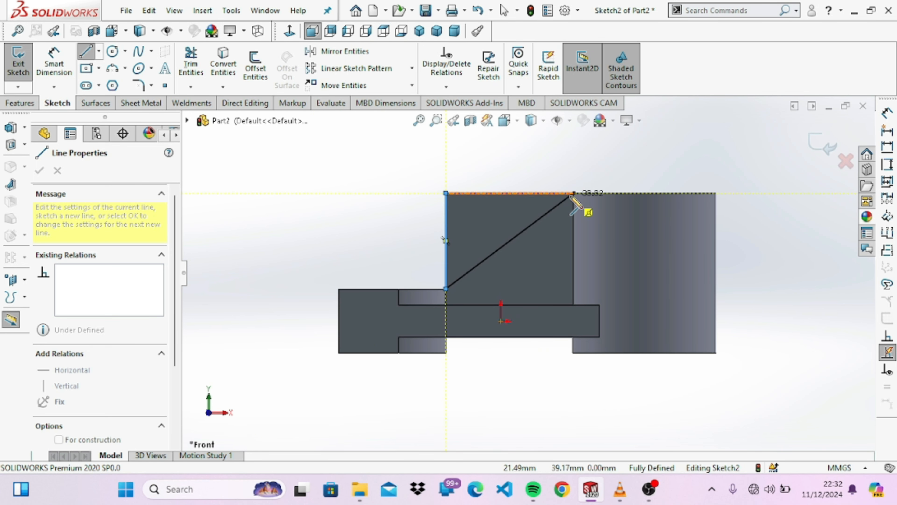
{"action": "left_click", "coordinate": [573, 193]}
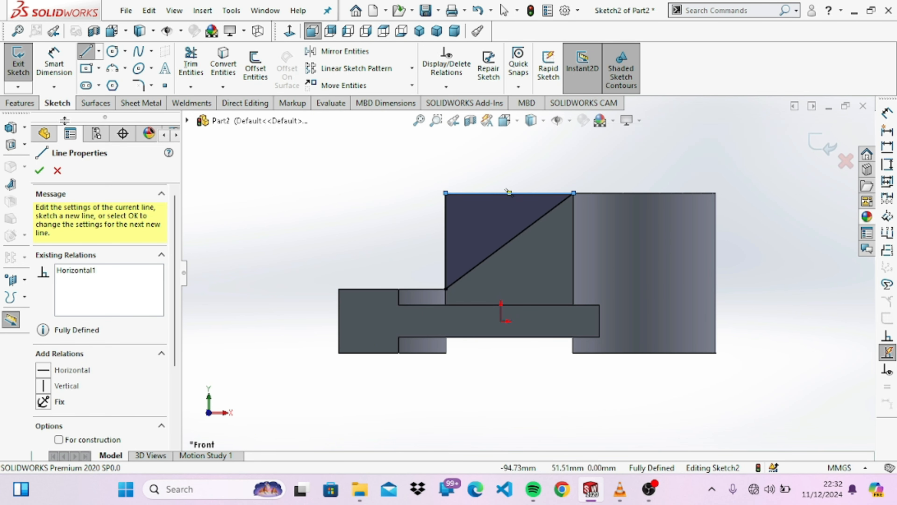
Extrude-cut the triangle Blind 40 mm through the rib to give it a sloping top, and return to the front view
{"action": "left_click", "coordinate": [15, 104]}
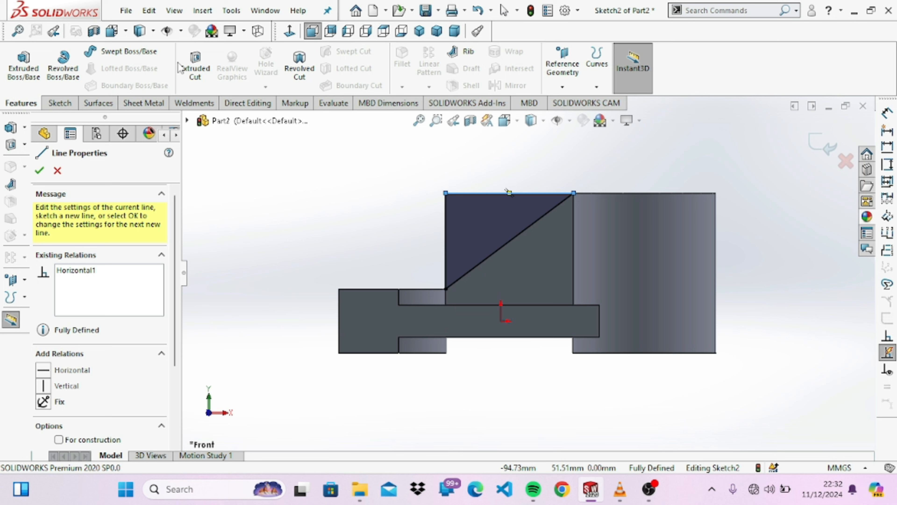
{"action": "left_click", "coordinate": [181, 68]}
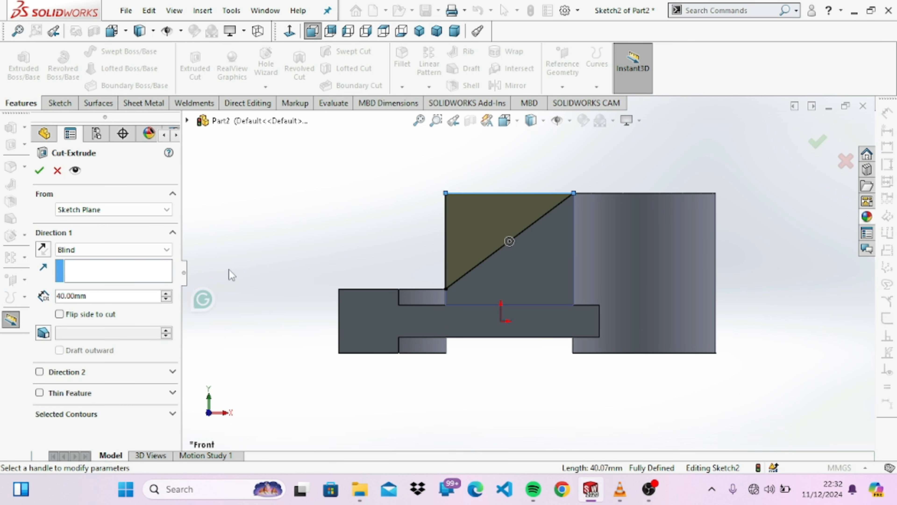
{"action": "key", "text": "Right"}
{"action": "key", "text": "Right"}
{"action": "key", "text": "Right"}
{"action": "key", "text": "Right"}
{"action": "key", "text": "Right"}
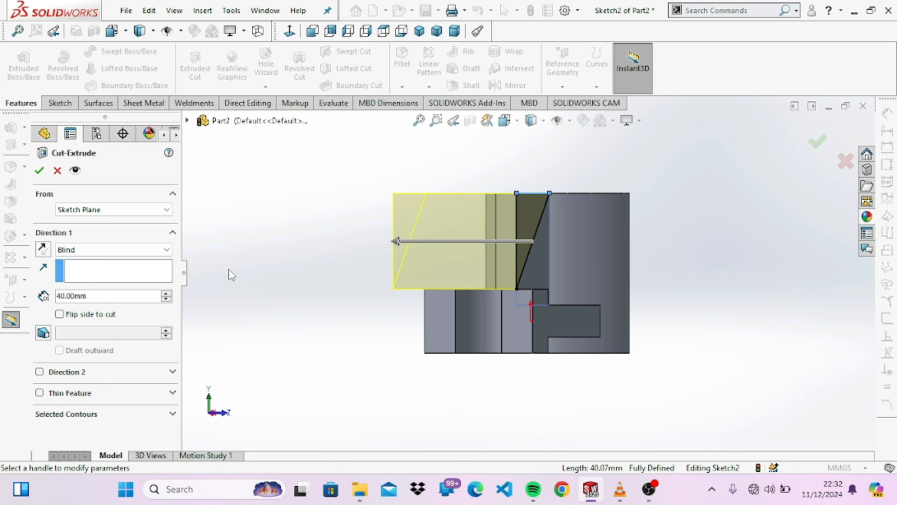
{"action": "left_click", "coordinate": [40, 172]}
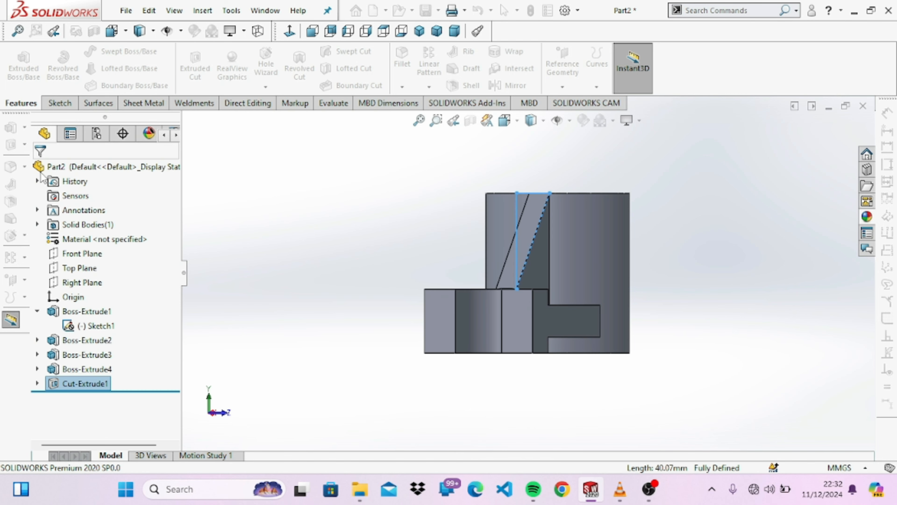
{"action": "key", "text": "Left"}
{"action": "key", "text": "Left"}
{"action": "key", "text": "Left"}
{"action": "key", "text": "Left"}
{"action": "key", "text": "Left"}
{"action": "key", "text": "ctrl+1"}
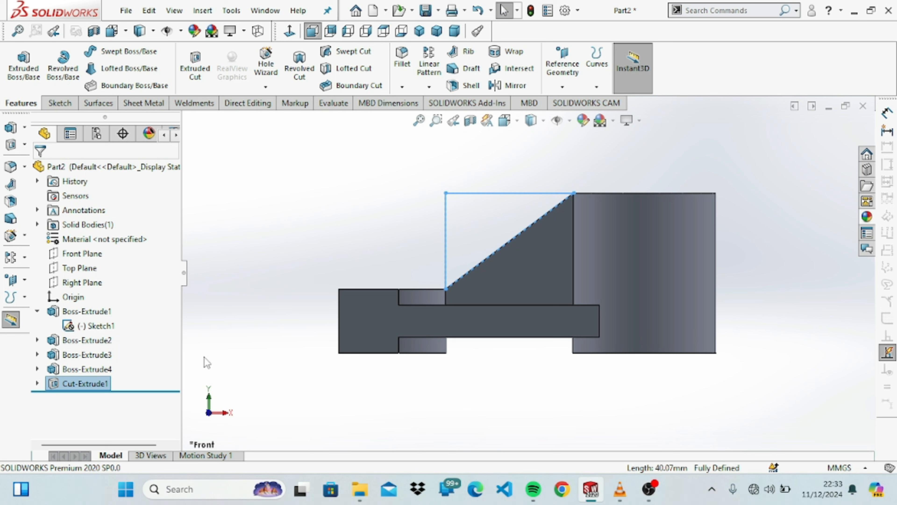
Show the triangular cut's Sketch2 and hide it again
{"action": "left_click", "coordinate": [38, 383]}
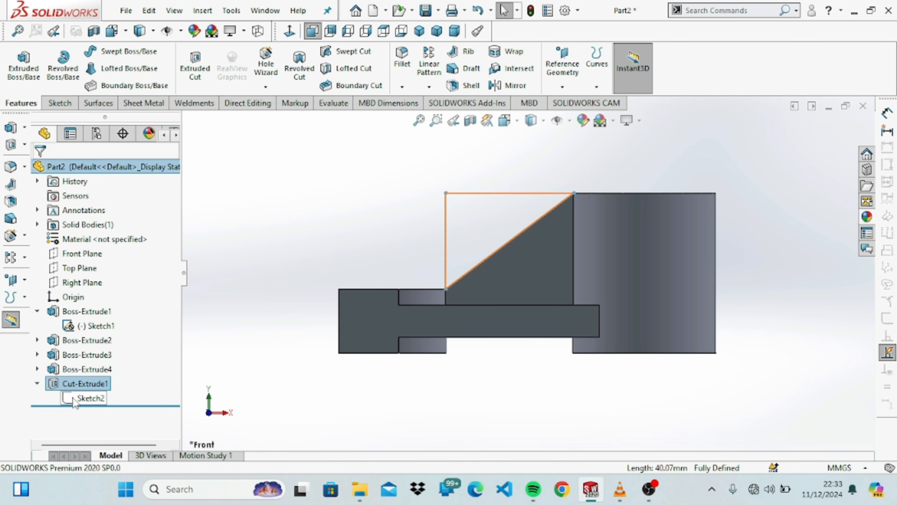
{"action": "right_click", "coordinate": [76, 398]}
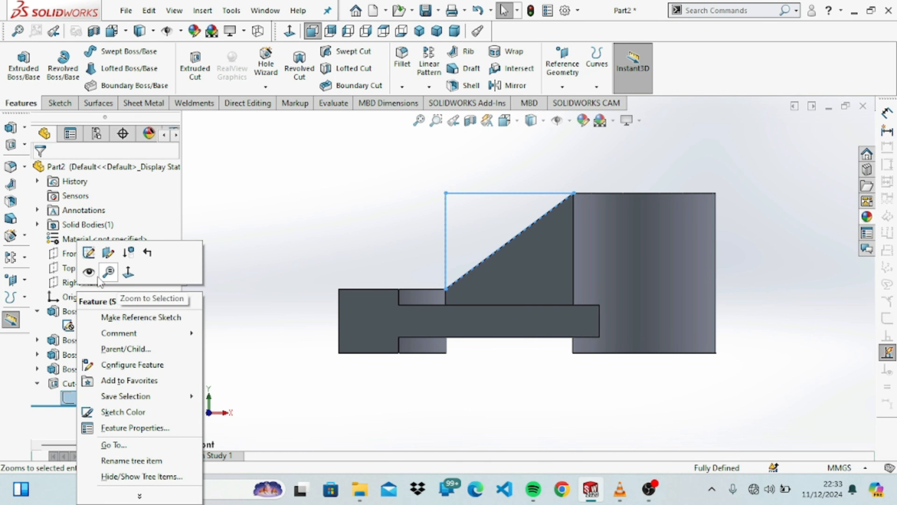
{"action": "left_click", "coordinate": [89, 271]}
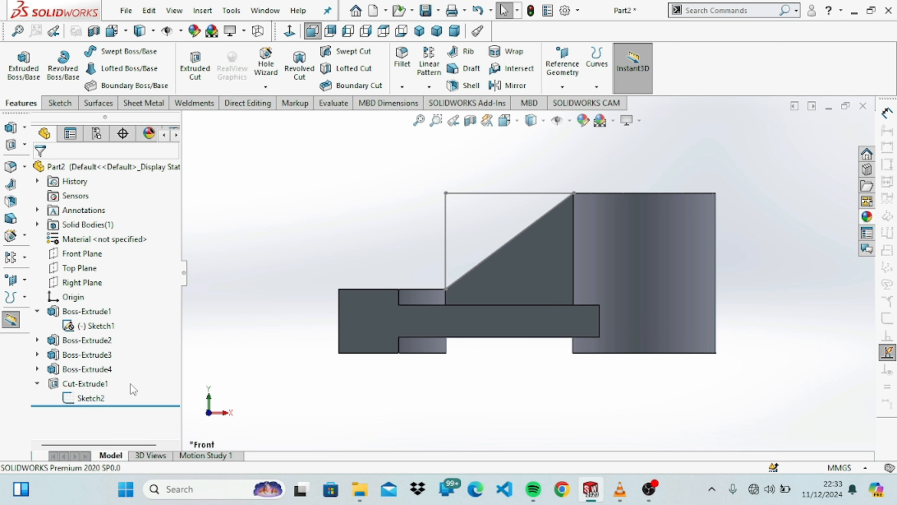
{"action": "right_click", "coordinate": [95, 398]}
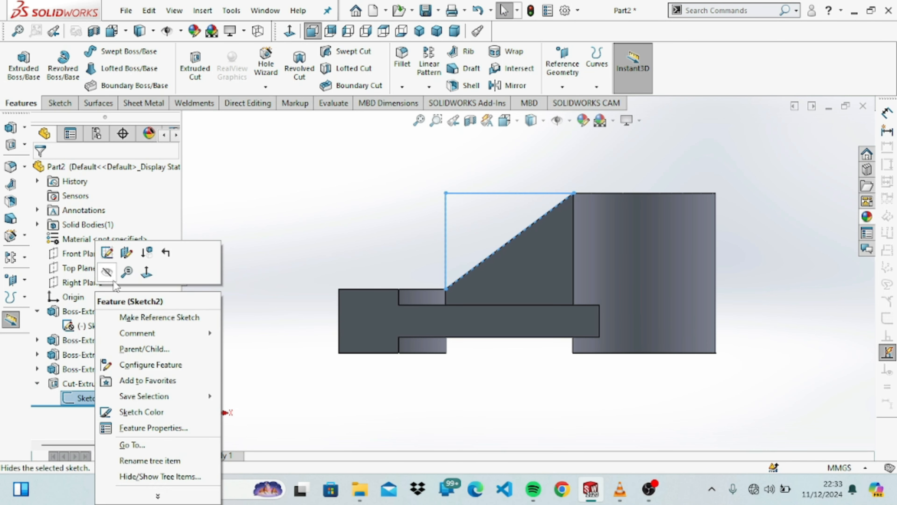
{"action": "left_click", "coordinate": [107, 271]}
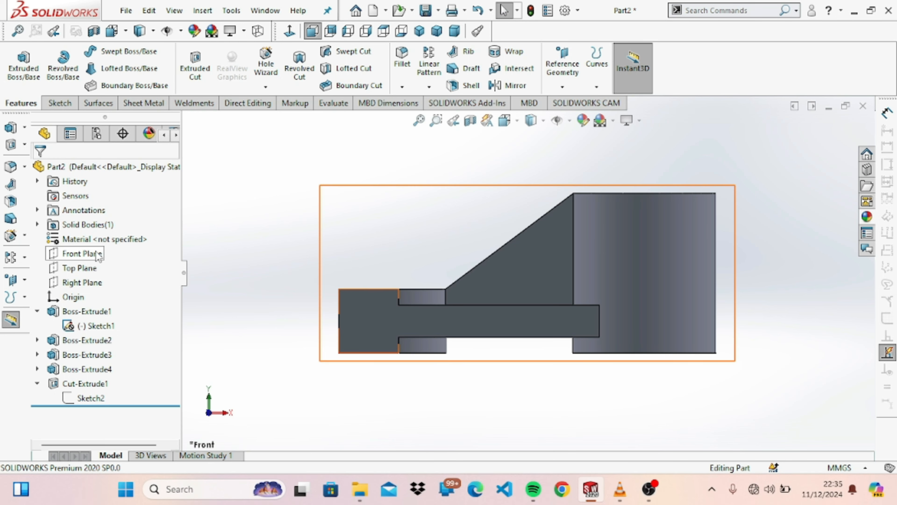
Widen the Front Plane past the ring and sketch on it two concentric circles about 27 mm and 14 mm in diameter, beside the ring's slotted side
{"action": "left_click", "coordinate": [98, 254]}
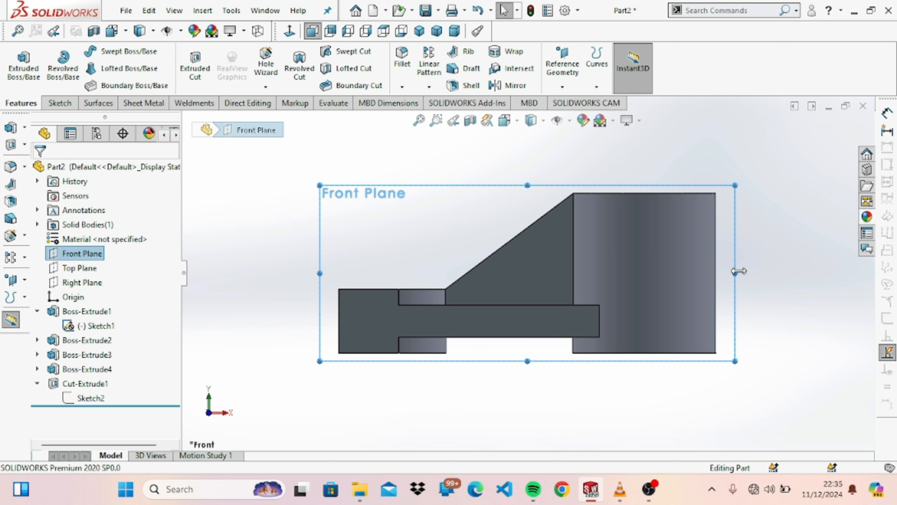
{"action": "left_click_drag", "start_coordinate": [737, 271], "coordinate": [814, 272]}
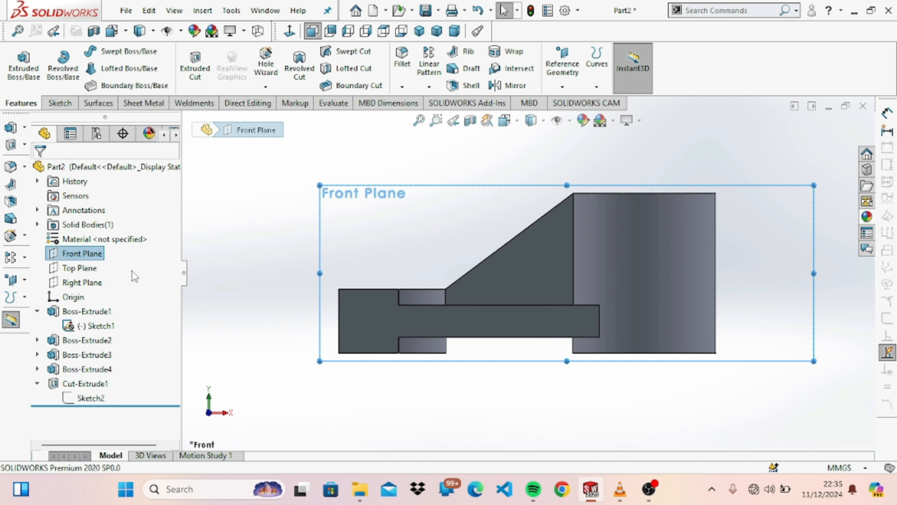
{"action": "left_click", "coordinate": [96, 253]}
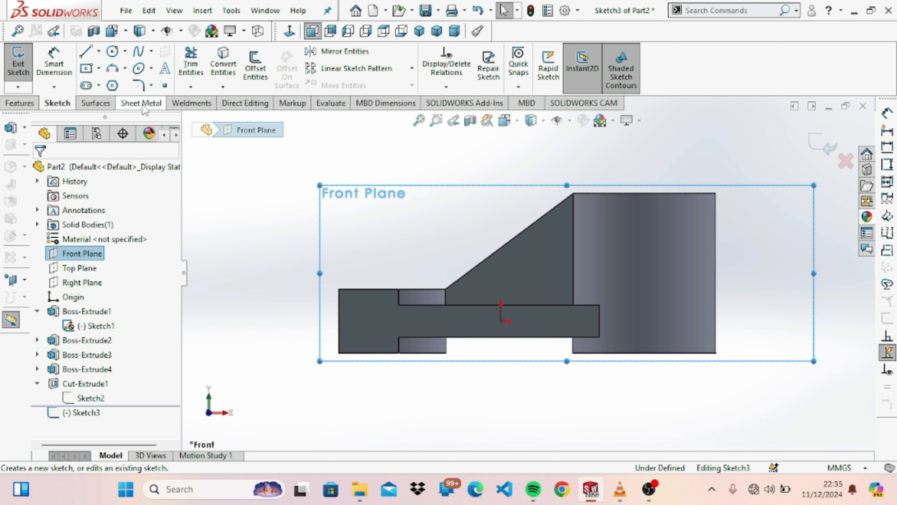
{"action": "left_click", "coordinate": [113, 53]}
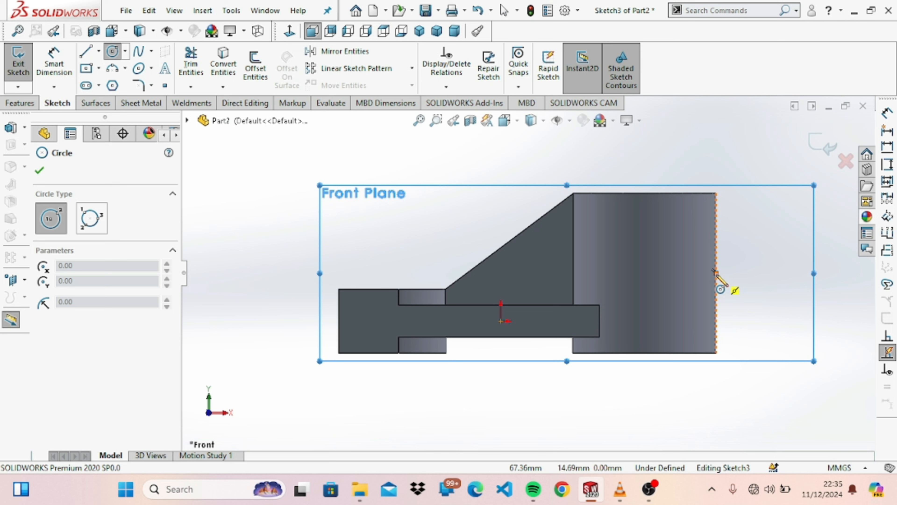
{"action": "left_click_drag", "start_coordinate": [775, 273], "coordinate": [813, 304]}
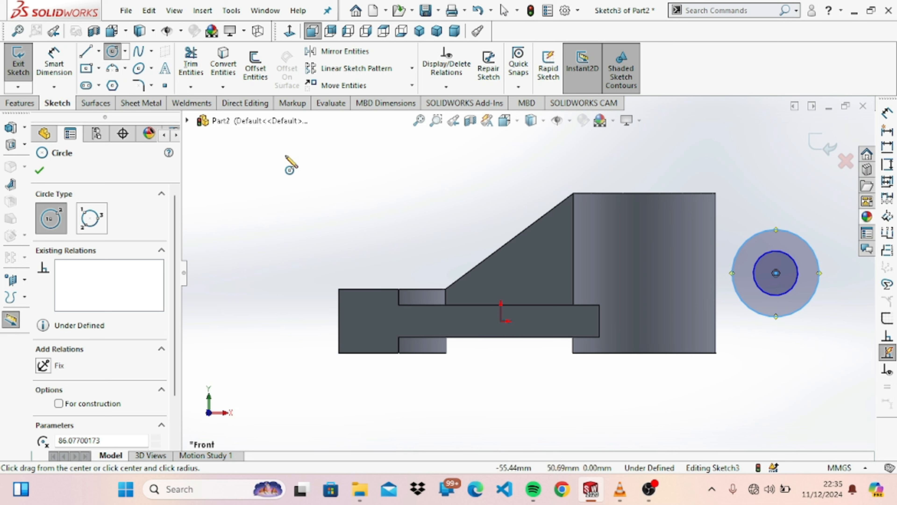
Dimension the outer circle's diameter as 30 mm and the inner circle's diameter as 16 mm
{"action": "left_click", "coordinate": [54, 62]}
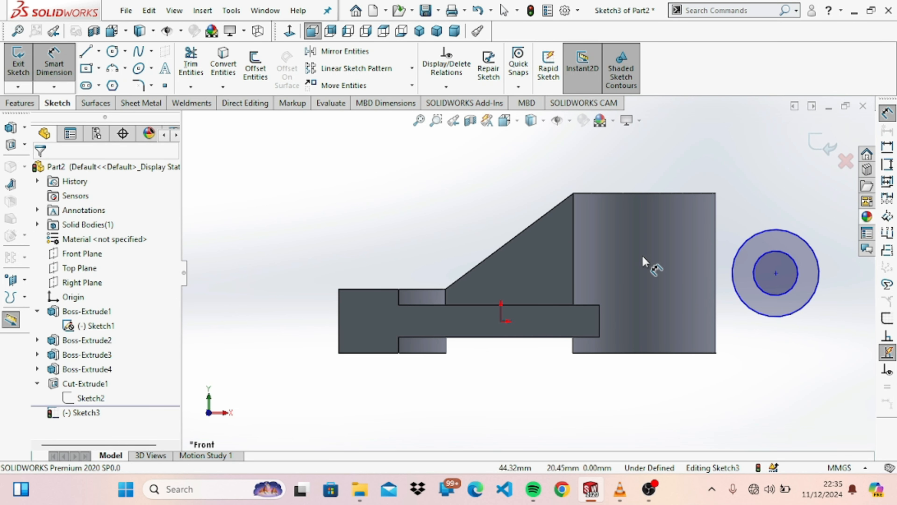
{"action": "left_click", "coordinate": [792, 234]}
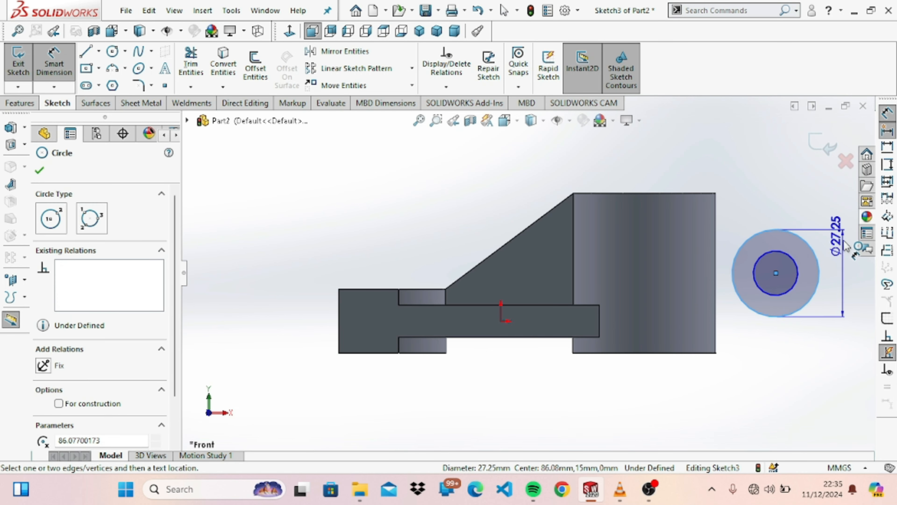
{"action": "left_click", "coordinate": [844, 261]}
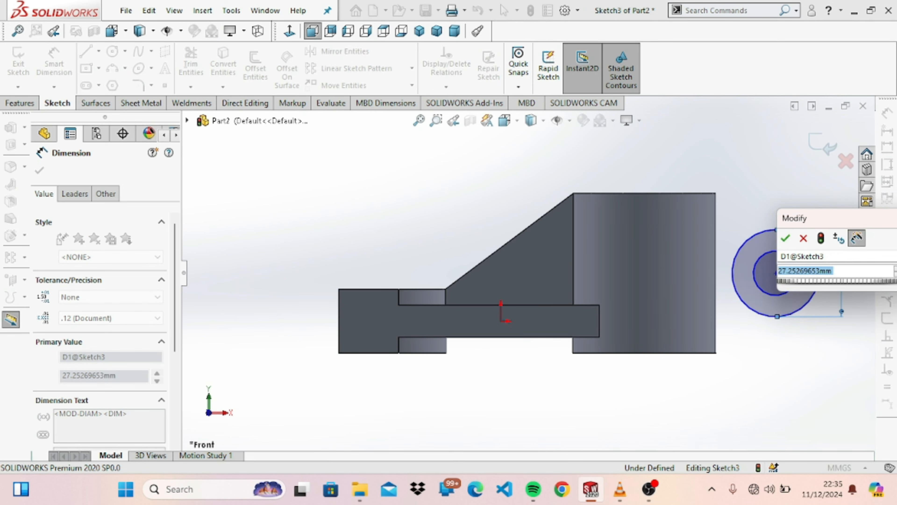
{"action": "type", "text": "30"}
{"action": "key", "text": "Return"}
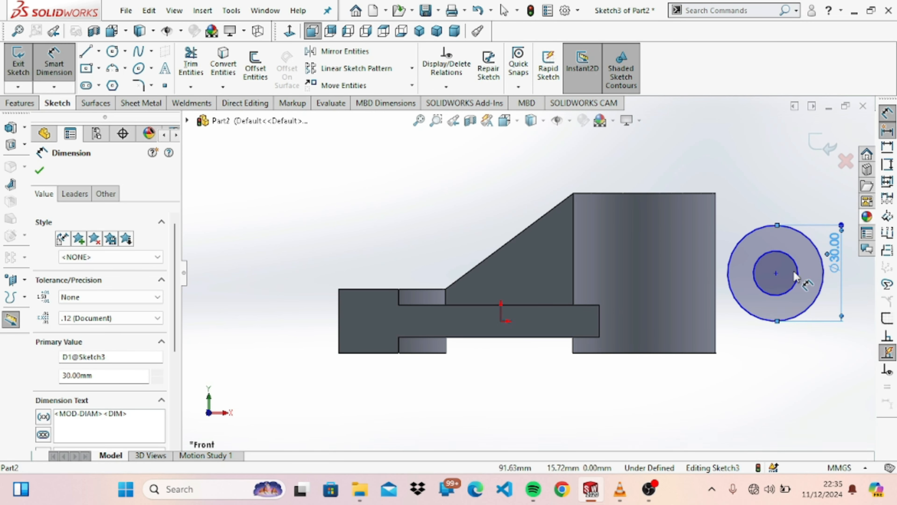
{"action": "left_click", "coordinate": [796, 273]}
{"action": "left_click", "coordinate": [807, 272]}
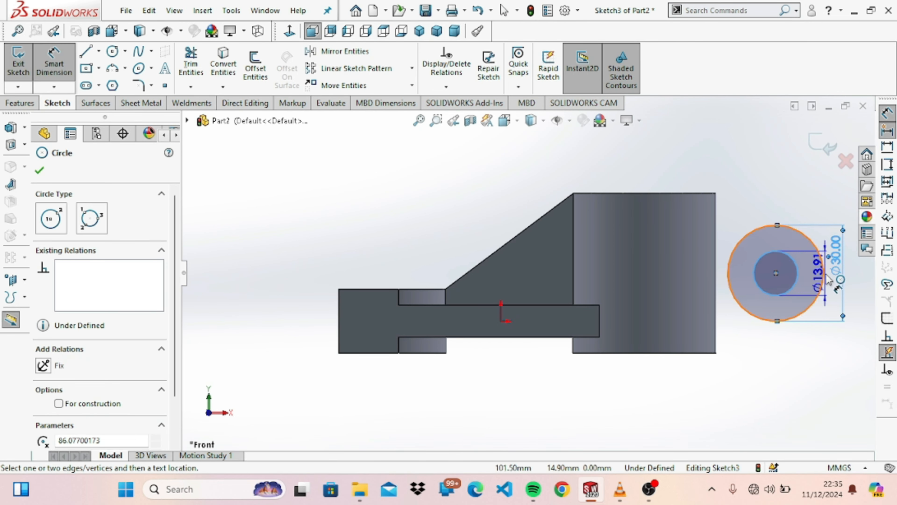
{"action": "type", "text": "16"}
{"action": "key", "text": "Return"}
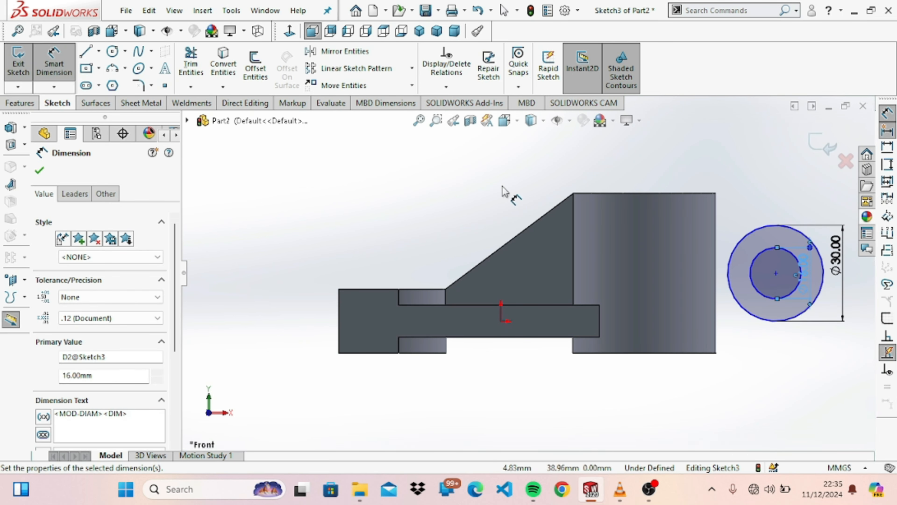
Sketch a corner rectangle about 23 mm wide and 30 mm high from the outer circle's top point toward the ring, level with its lowest point
{"action": "left_click", "coordinate": [99, 68]}
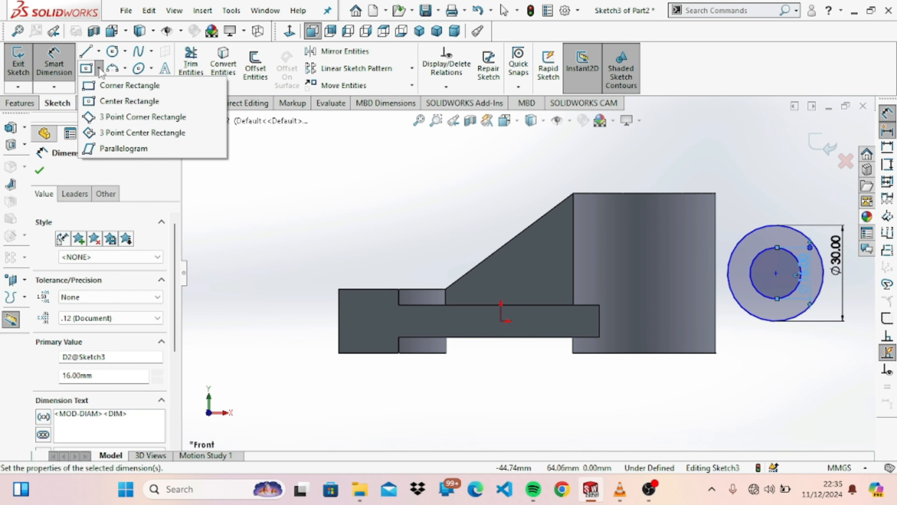
{"action": "left_click", "coordinate": [112, 85]}
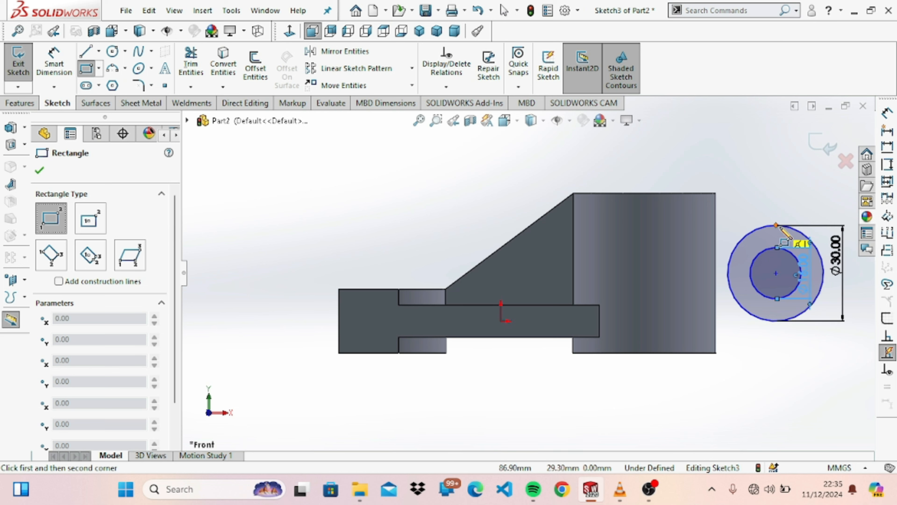
{"action": "left_click", "coordinate": [777, 247]}
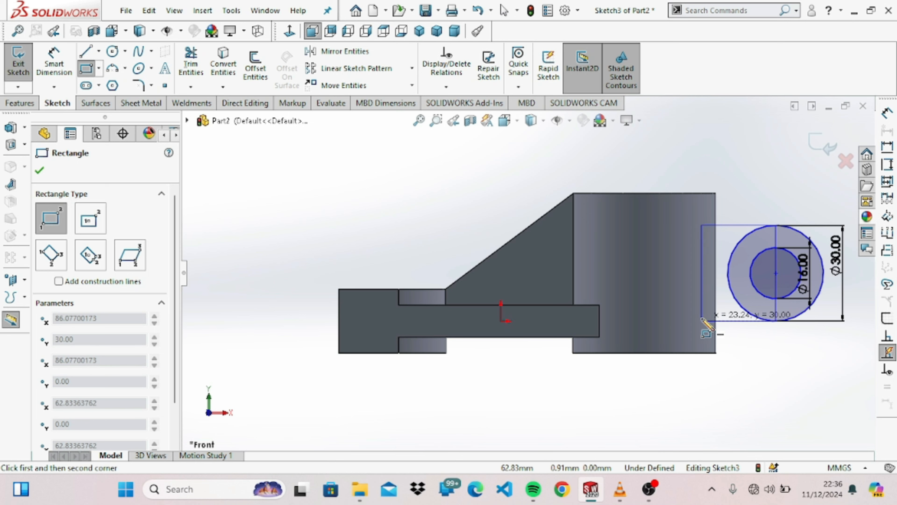
{"action": "left_click", "coordinate": [702, 320]}
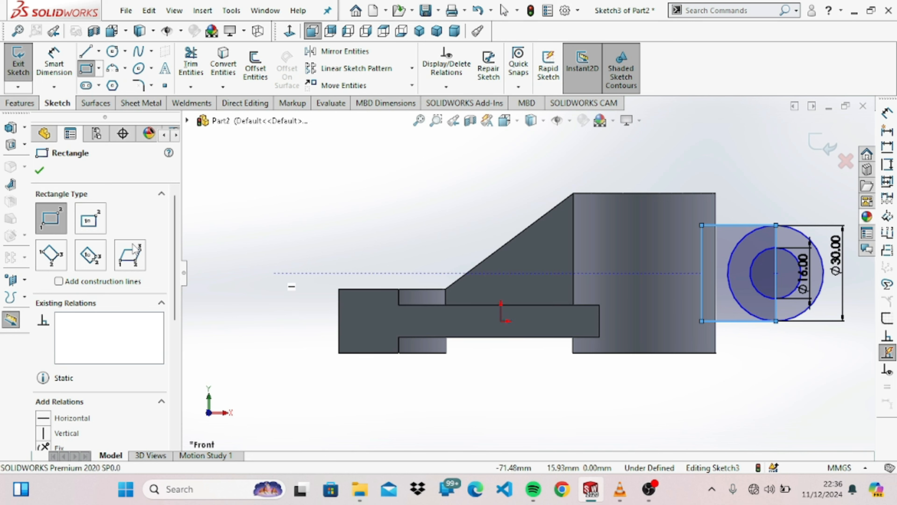
Dimension the horizontal distance from the circles' center to the fork's outer end edge as 130 mm
{"action": "left_click", "coordinate": [53, 65]}
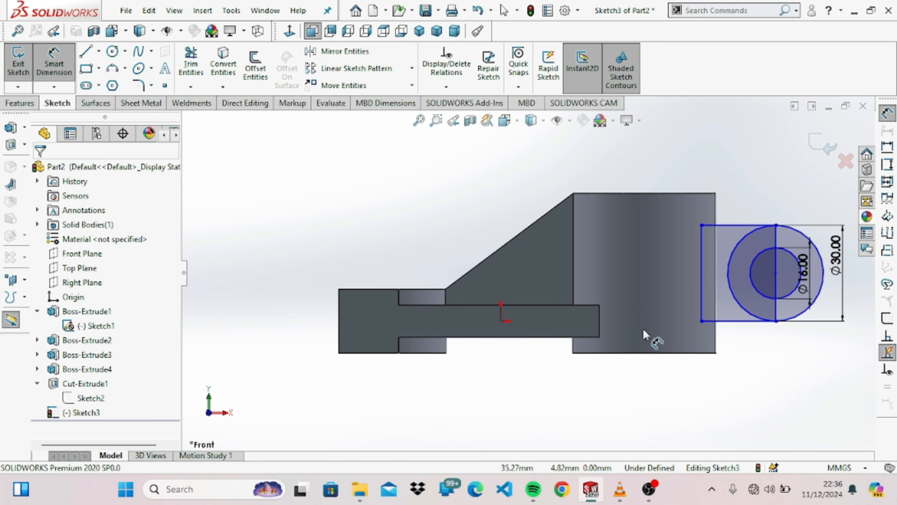
{"action": "left_click", "coordinate": [774, 280]}
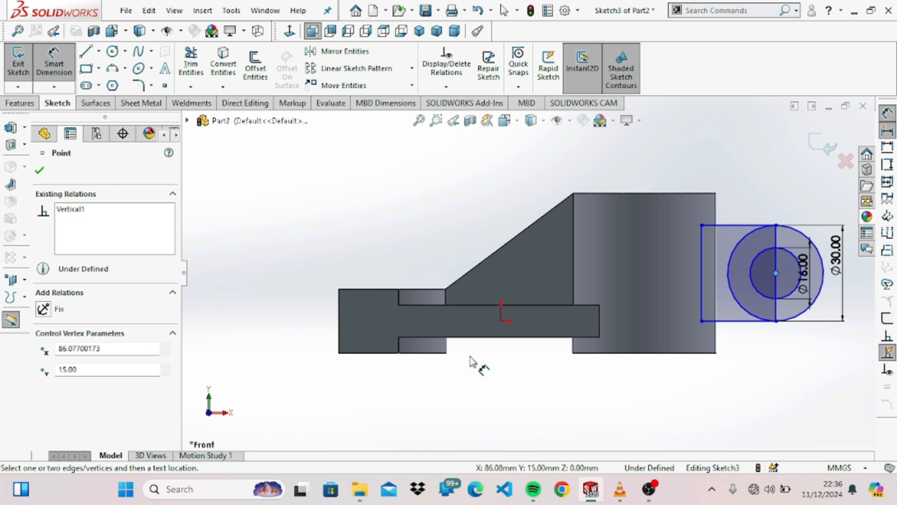
{"action": "left_click", "coordinate": [339, 347]}
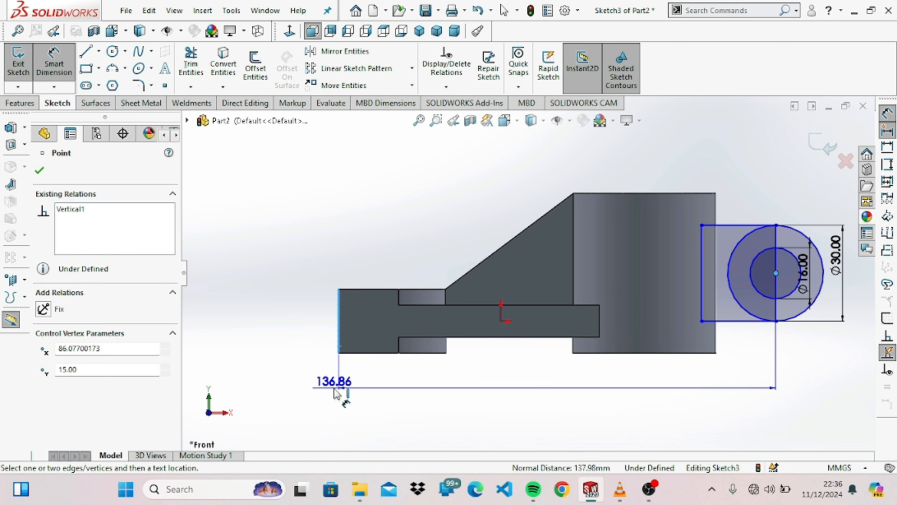
{"action": "left_click", "coordinate": [333, 387]}
{"action": "type", "text": "125"}
{"action": "key", "text": "Return"}
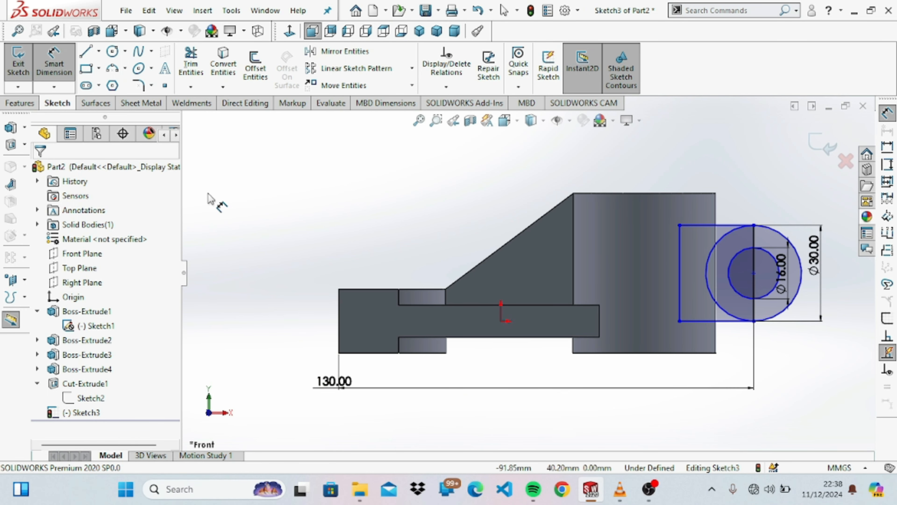
{"action": "left_click", "coordinate": [753, 273]}
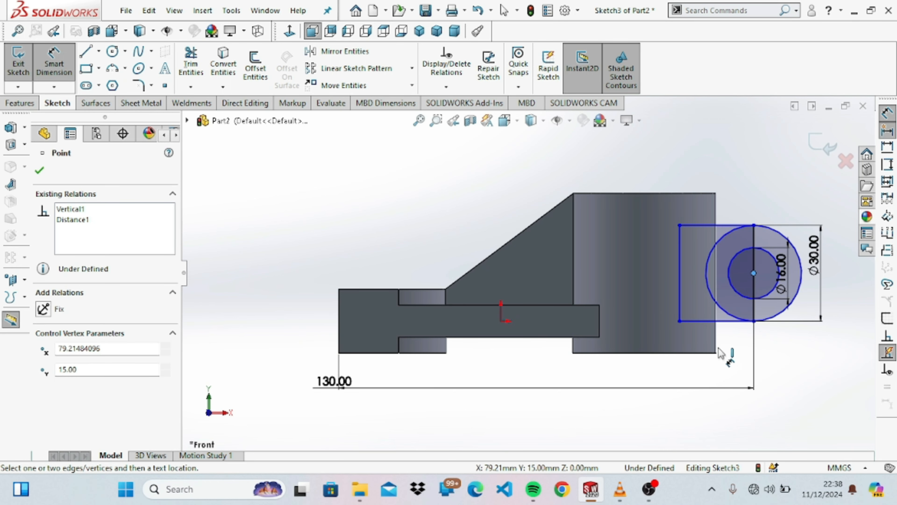
{"action": "left_click", "coordinate": [703, 353]}
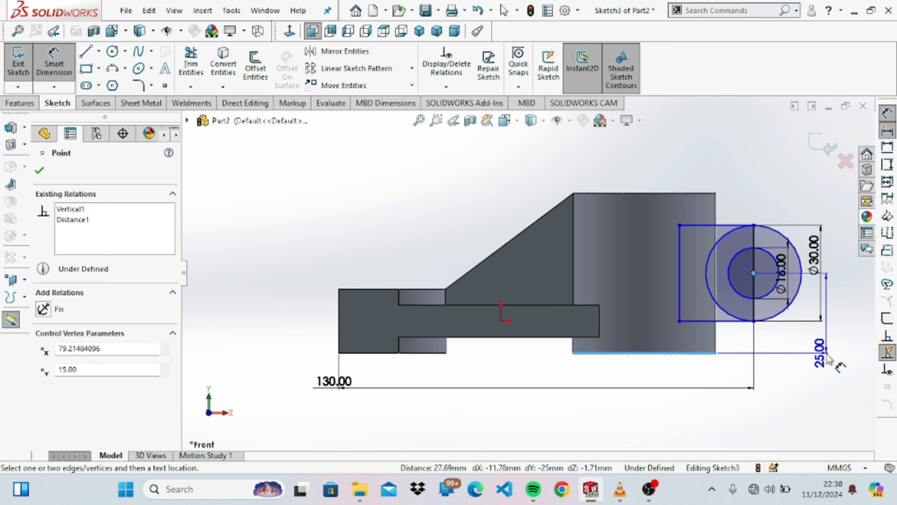
{"action": "key", "text": "Escape"}
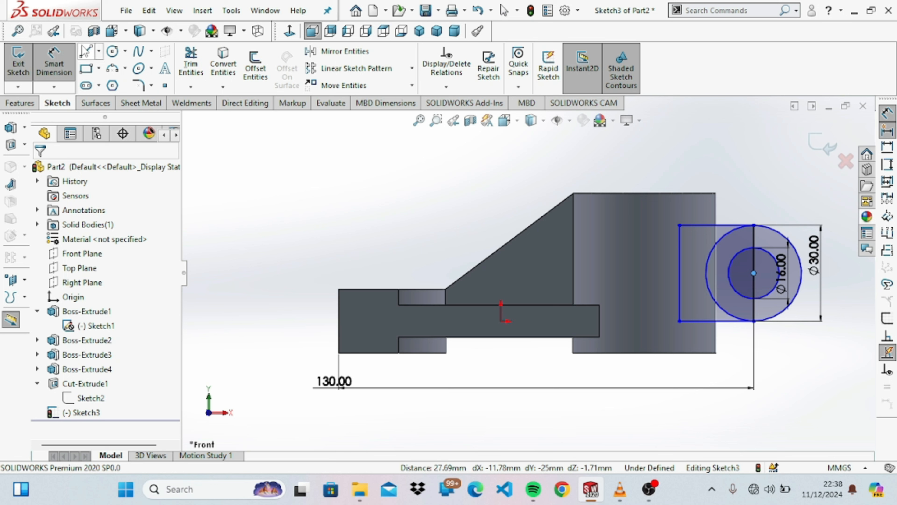
Trim away the half of the 30 mm circle that lies inside the rectangle
{"action": "left_click", "coordinate": [191, 63]}
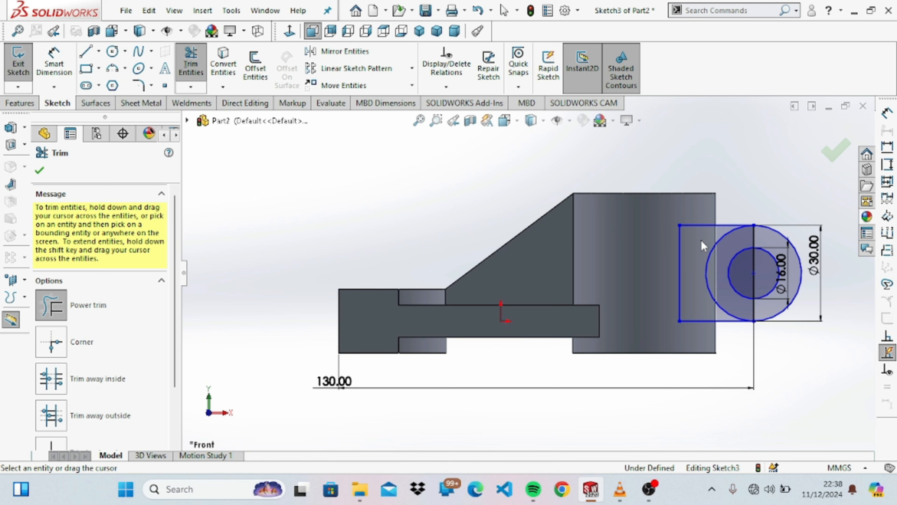
{"action": "left_click_drag", "start_coordinate": [701, 240], "coordinate": [721, 253]}
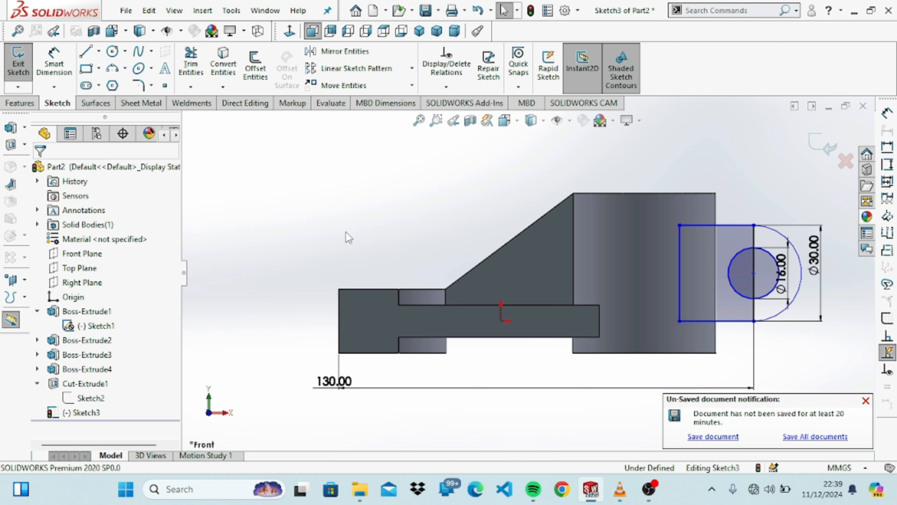
Examine from several angles how the lug sketch sits relative to the ring and its slot
{"action": "key", "text": "Left"}
{"action": "key", "text": "Left"}
{"action": "key", "text": "Right"}
{"action": "key", "text": "Right"}
{"action": "key", "text": "Right"}
{"action": "key", "text": "Right"}
{"action": "key", "text": "Down"}
{"action": "key", "text": "Left"}
{"action": "key", "text": "Left"}
{"action": "key", "text": "Left"}
{"action": "key", "text": "Left"}
{"action": "key", "text": "Left"}
{"action": "key", "text": "Left"}
{"action": "key", "text": "Left"}
{"action": "key", "text": "Left"}
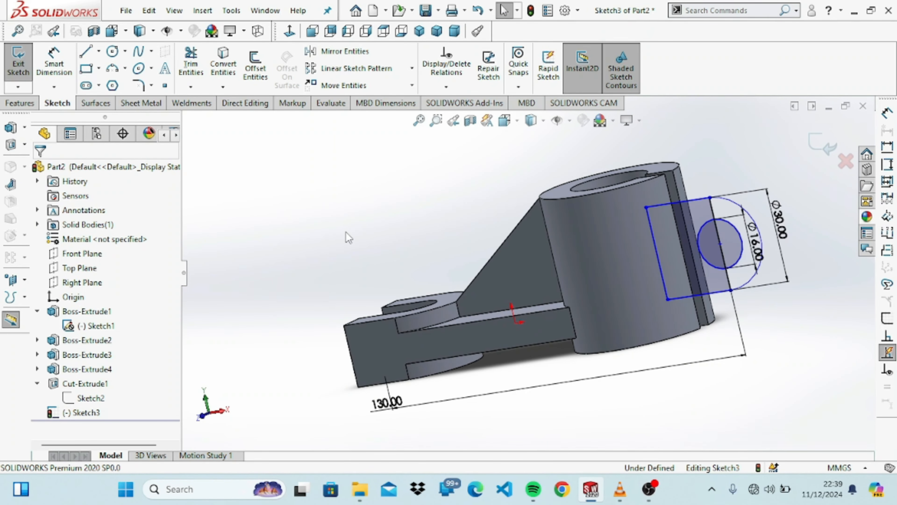
{"action": "key", "text": "Down"}
{"action": "key", "text": "Down"}
{"action": "key", "text": "Down"}
{"action": "key", "text": "Up"}
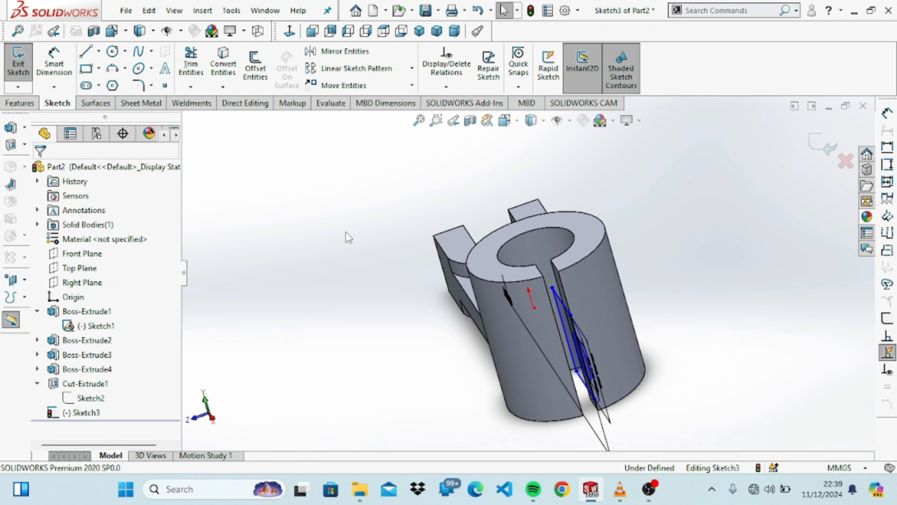
{"action": "key", "text": "Left"}
{"action": "key", "text": "Left"}
{"action": "key", "text": "Left"}
{"action": "key", "text": "Right"}
{"action": "key", "text": "Right"}
{"action": "key", "text": "Right"}
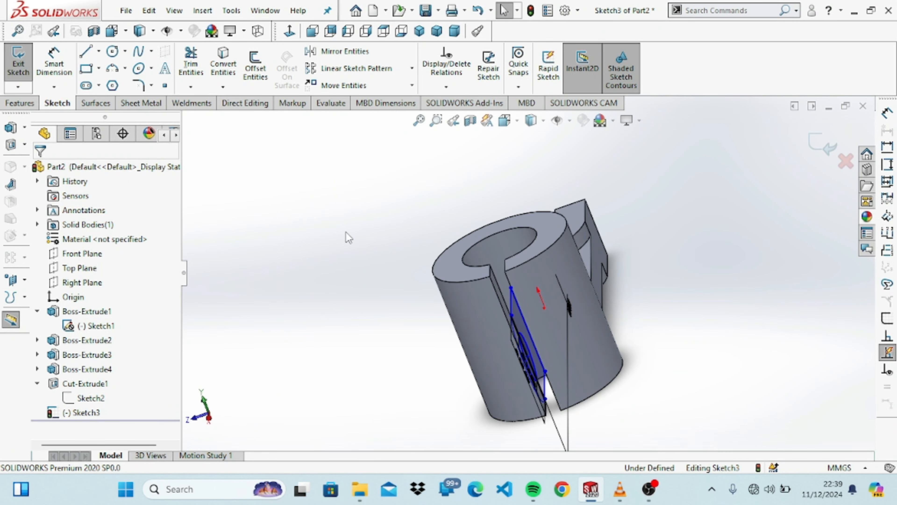
{"action": "key", "text": "Up"}
{"action": "key", "text": "Right"}
{"action": "key", "text": "Right"}
{"action": "key", "text": "Right"}
{"action": "key", "text": "Right"}
{"action": "key", "text": "Right"}
{"action": "key", "text": "Right"}
{"action": "key", "text": "Right"}
{"action": "key", "text": "Right"}
{"action": "key", "text": "Right"}
{"action": "key", "text": "Right"}
{"action": "key", "text": "Right"}
{"action": "key", "text": "Right"}
{"action": "key", "text": "Right"}
{"action": "key", "text": "Right"}
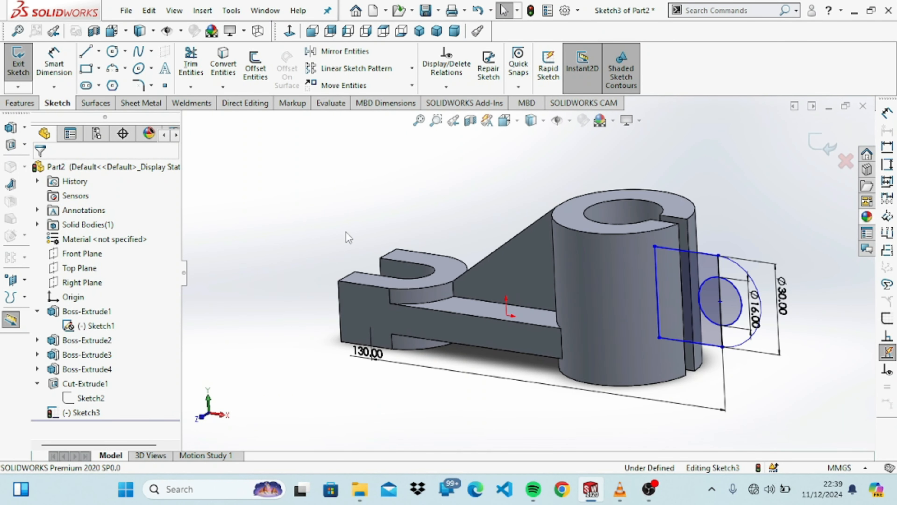
{"action": "key", "text": "Right"}
{"action": "key", "text": "Right"}
{"action": "key", "text": "Right"}
{"action": "key", "text": "Right"}
{"action": "key", "text": "Right"}
{"action": "key", "text": "Right"}
{"action": "key", "text": "Right"}
{"action": "key", "text": "Right"}
{"action": "key", "text": "Right"}
{"action": "key", "text": "Right"}
{"action": "key", "text": "Right"}
{"action": "key", "text": "Right"}
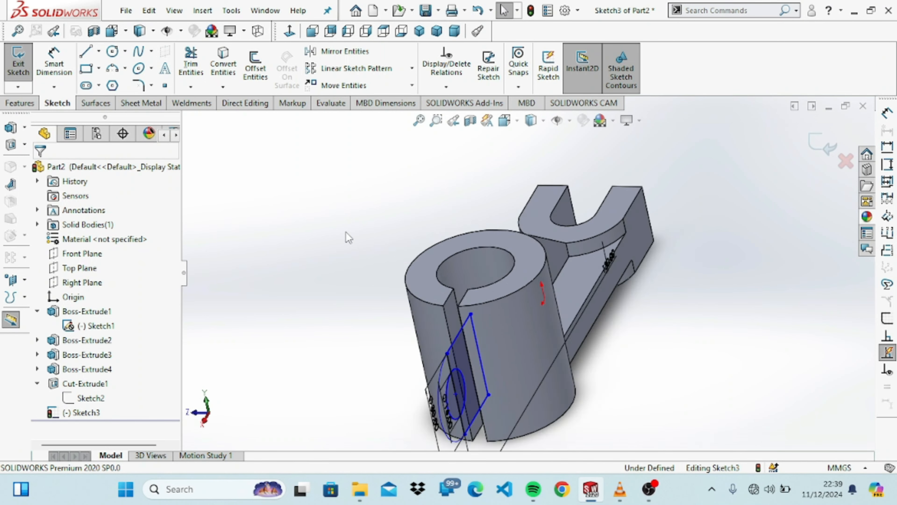
{"action": "key", "text": "Right"}
{"action": "key", "text": "Right"}
{"action": "key", "text": "Right"}
{"action": "key", "text": "Right"}
{"action": "key", "text": "Right"}
{"action": "key", "text": "Right"}
{"action": "key", "text": "Right"}
{"action": "key", "text": "Right"}
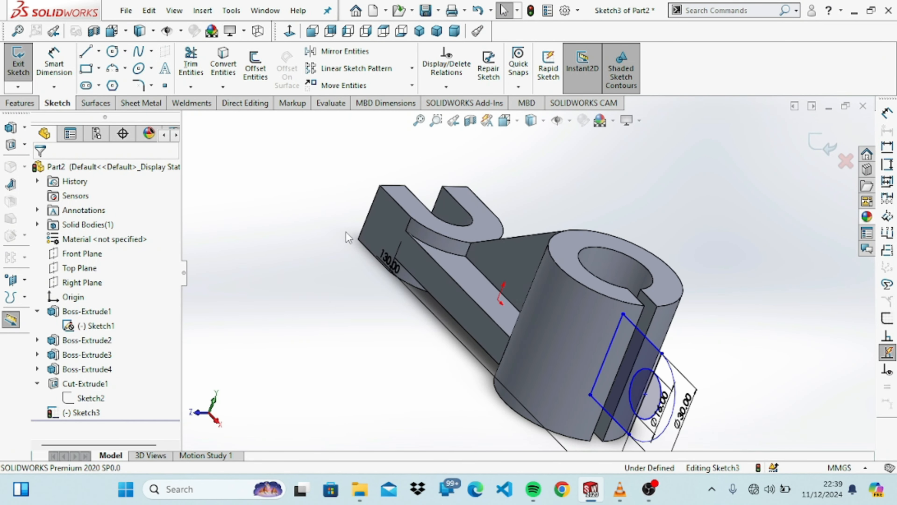
{"action": "key", "text": "Right"}
{"action": "key", "text": "Right"}
{"action": "key", "text": "Right"}
{"action": "key", "text": "Right"}
{"action": "key", "text": "Right"}
{"action": "key", "text": "Right"}
{"action": "key", "text": "Right"}
{"action": "key", "text": "Right"}
{"action": "key", "text": "Right"}
{"action": "key", "text": "Right"}
{"action": "key", "text": "Right"}
{"action": "key", "text": "Right"}
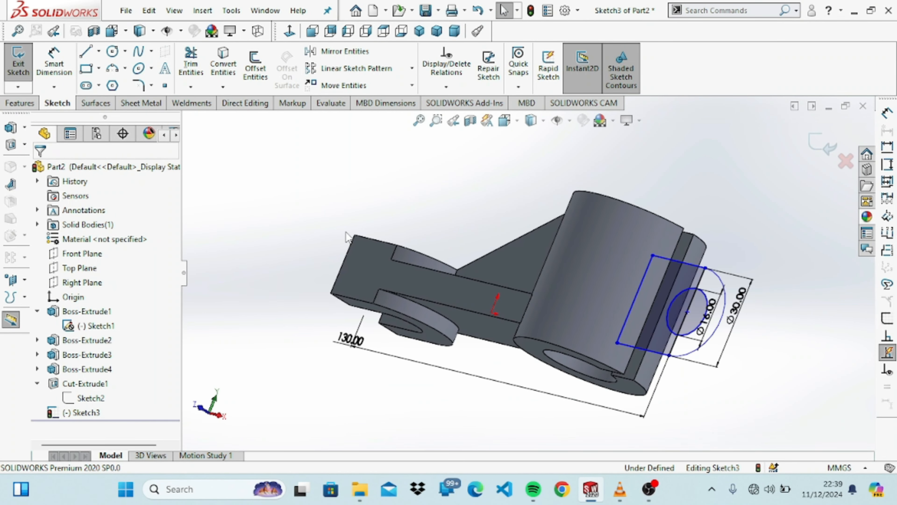
{"action": "key", "text": "Right"}
{"action": "key", "text": "Right"}
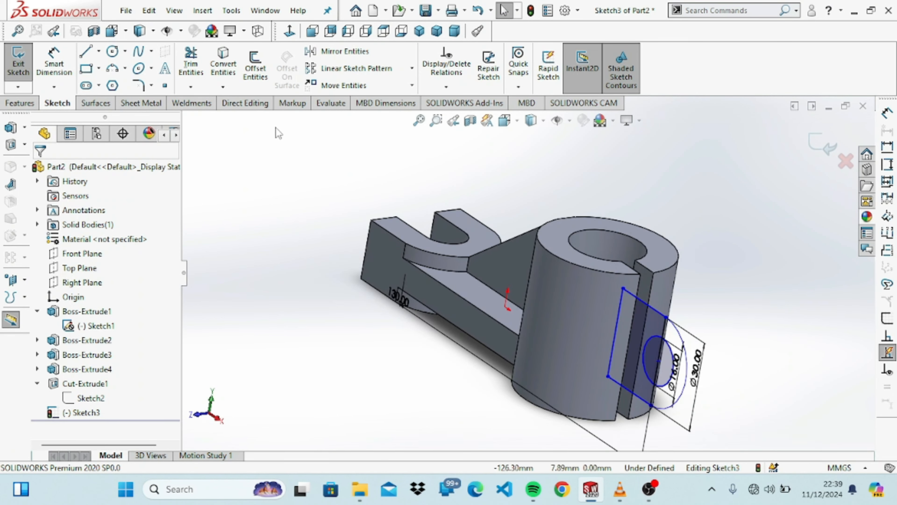
Set up a boss extrusion of the lug sketch with a 10 mm blind depth, starting from the slot's side face
{"action": "left_click", "coordinate": [32, 103]}
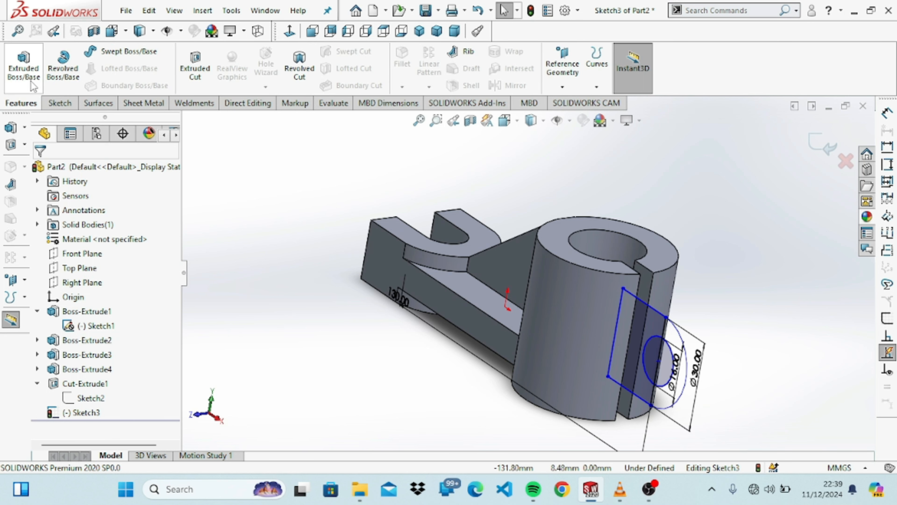
{"action": "left_click", "coordinate": [32, 84]}
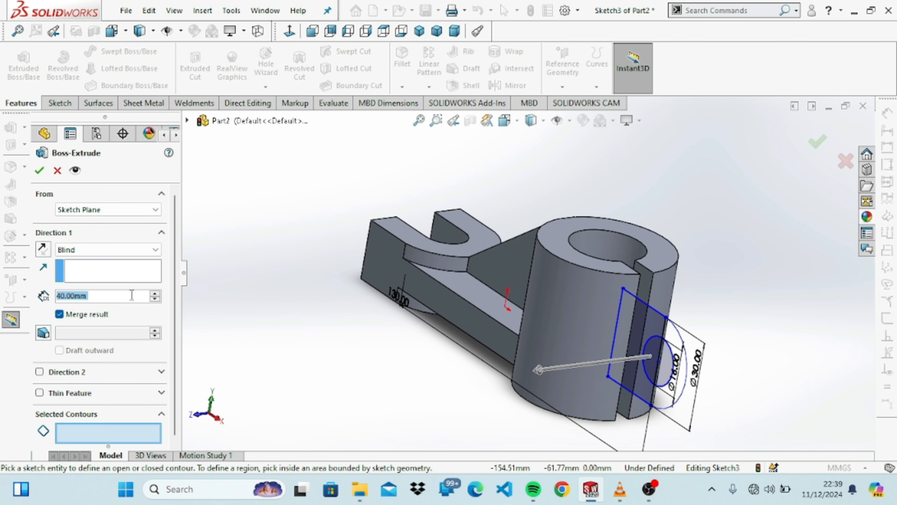
{"action": "type", "text": "10"}
{"action": "key", "text": "Return"}
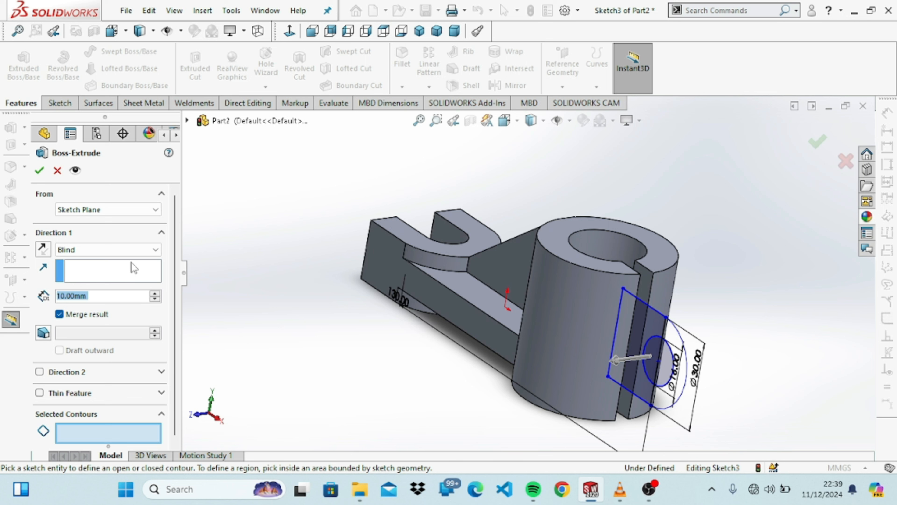
{"action": "left_click", "coordinate": [156, 209]}
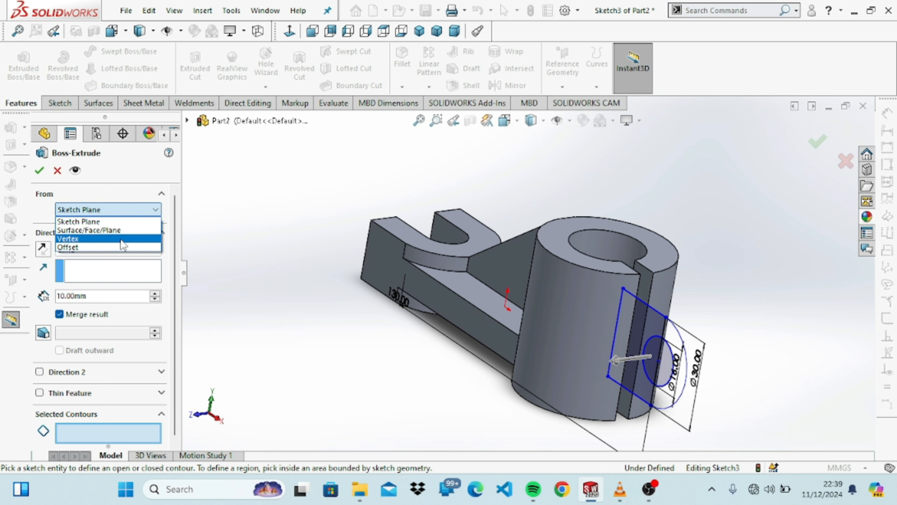
{"action": "left_click", "coordinate": [124, 230]}
{"action": "key", "text": "Left"}
{"action": "key", "text": "Left"}
{"action": "key", "text": "Left"}
{"action": "key", "text": "Left"}
{"action": "key", "text": "Left"}
{"action": "key", "text": "Left"}
{"action": "key", "text": "Left"}
{"action": "key", "text": "Left"}
{"action": "key", "text": "Left"}
{"action": "key", "text": "Left"}
{"action": "key", "text": "Left"}
{"action": "key", "text": "Left"}
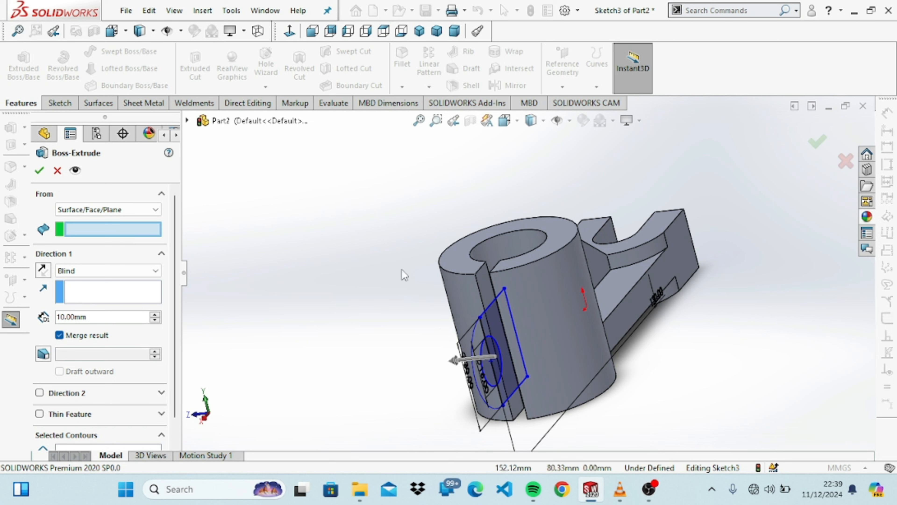
{"action": "left_click", "coordinate": [483, 292]}
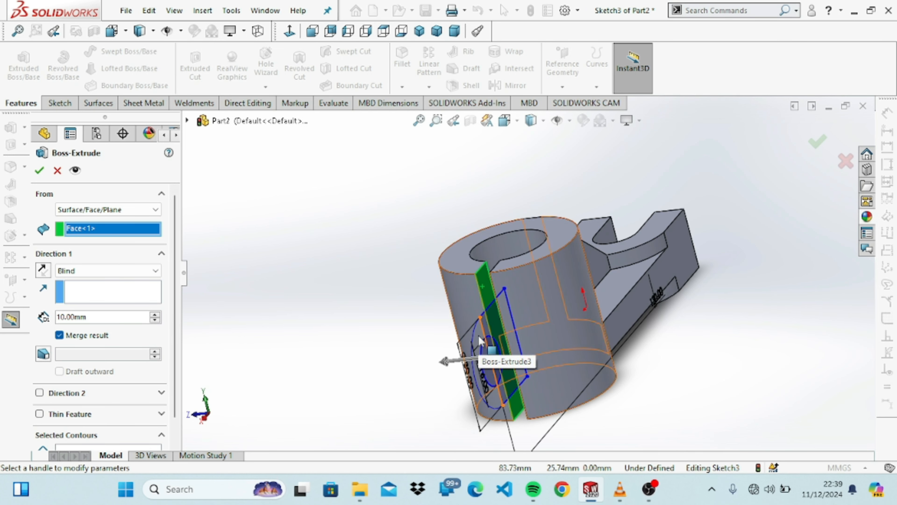
Extrude the rectangular and half-round regions around the 16 mm hole as the lug's contours, leaving the hole open
{"action": "scroll", "coordinate": [178, 366], "scroll_direction": "down", "scroll_amount": 1}
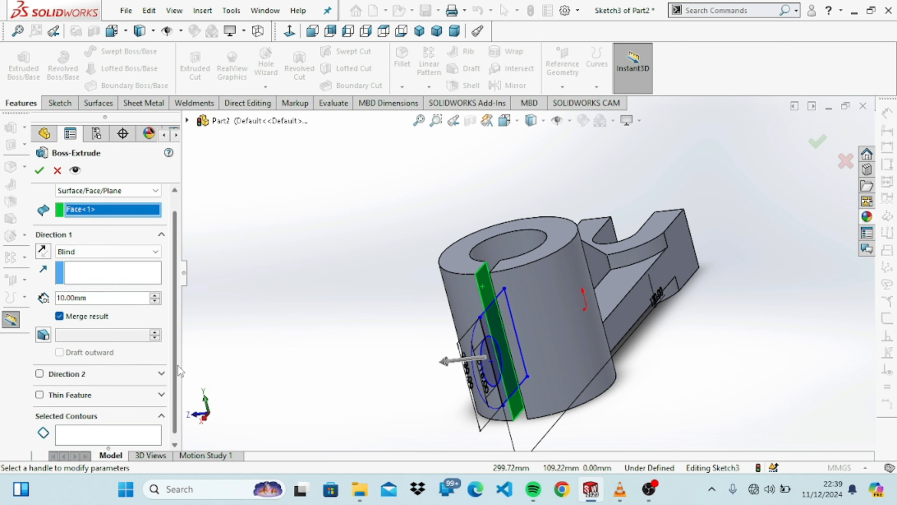
{"action": "left_click", "coordinate": [133, 422]}
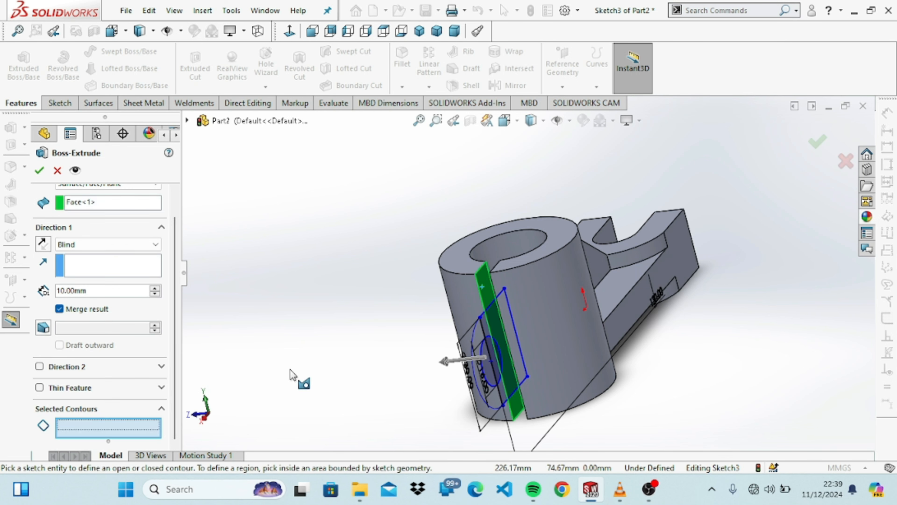
{"action": "key", "text": "Right"}
{"action": "key", "text": "Right"}
{"action": "key", "text": "Right"}
{"action": "key", "text": "Right"}
{"action": "key", "text": "Right"}
{"action": "key", "text": "Right"}
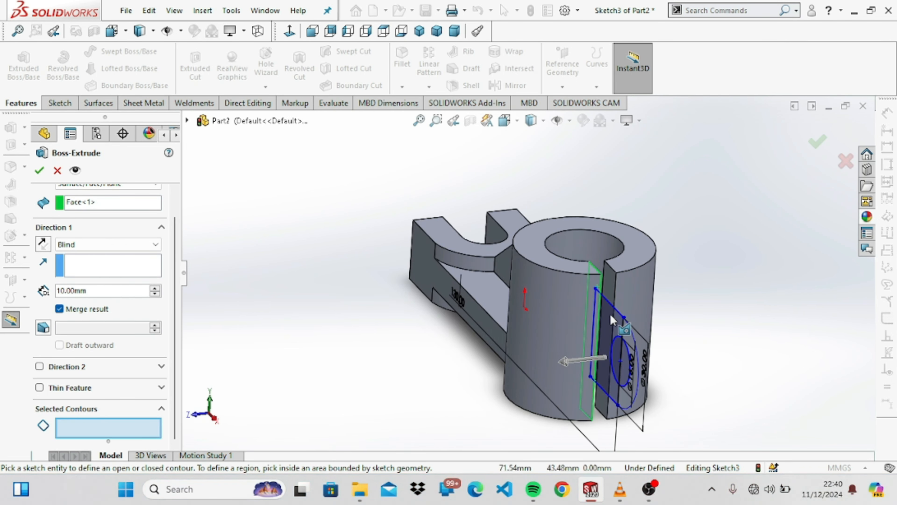
{"action": "left_click", "coordinate": [620, 333]}
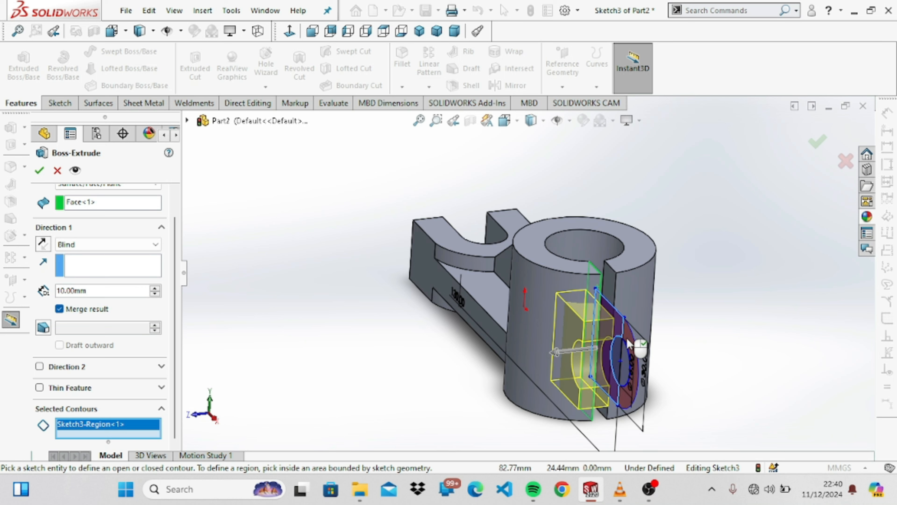
{"action": "left_click", "coordinate": [634, 348]}
{"action": "key", "text": "Down"}
{"action": "key", "text": "Down"}
{"action": "key", "text": "Down"}
{"action": "key", "text": "Down"}
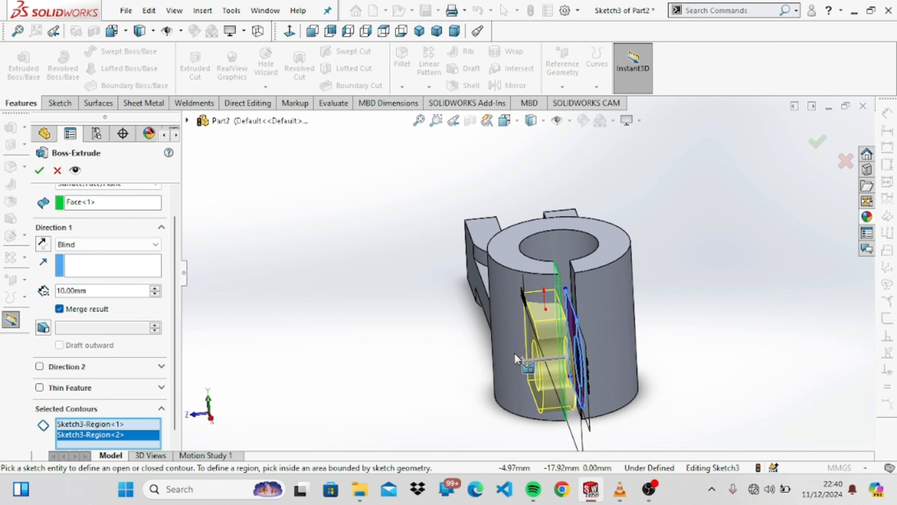
{"action": "key", "text": "Up"}
{"action": "key", "text": "Up"}
{"action": "key", "text": "Up"}
{"action": "key", "text": "Up"}
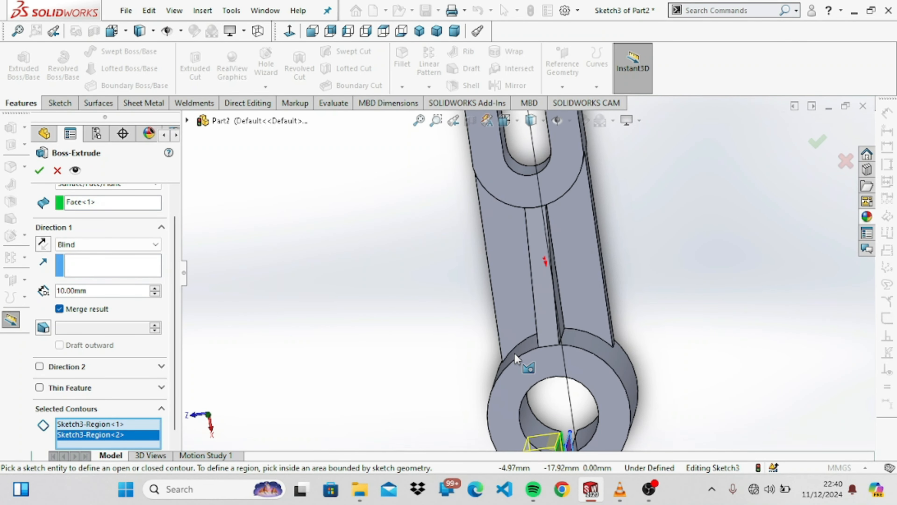
{"action": "key", "text": "Right"}
{"action": "key", "text": "Right"}
{"action": "key", "text": "Right"}
{"action": "key", "text": "Right"}
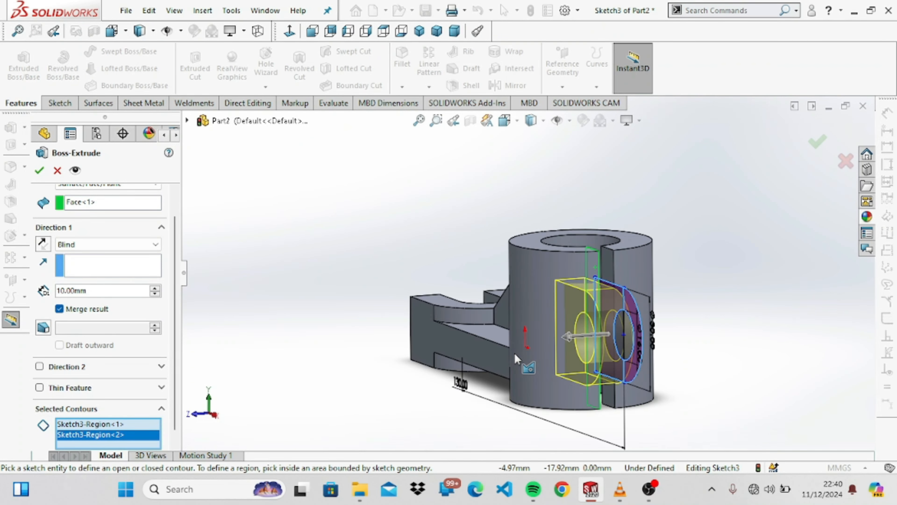
{"action": "key", "text": "Right"}
{"action": "key", "text": "Right"}
{"action": "key", "text": "Right"}
{"action": "key", "text": "Right"}
{"action": "key", "text": "Right"}
{"action": "key", "text": "Right"}
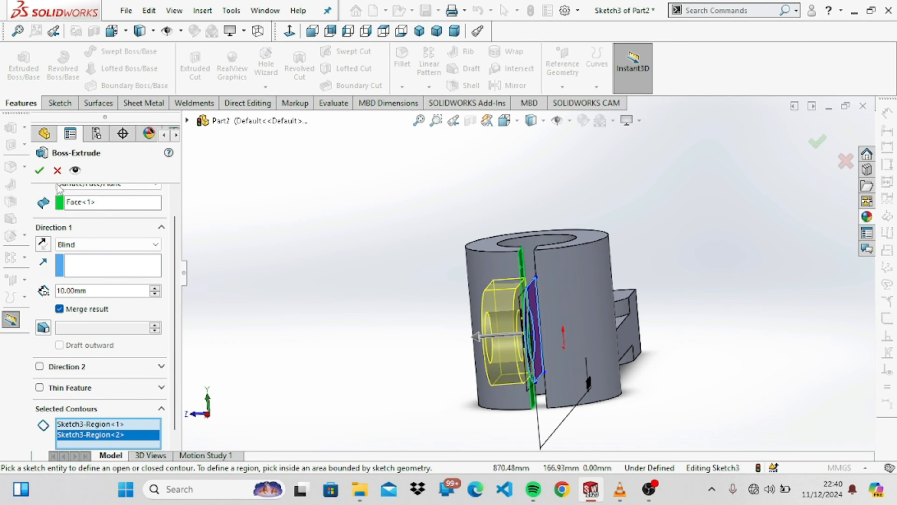
{"action": "left_click", "coordinate": [39, 171]}
Examine from several angles how the extruded lug sits against the ring and its slot
{"action": "key", "text": "Right"}
{"action": "key", "text": "Right"}
{"action": "key", "text": "Right"}
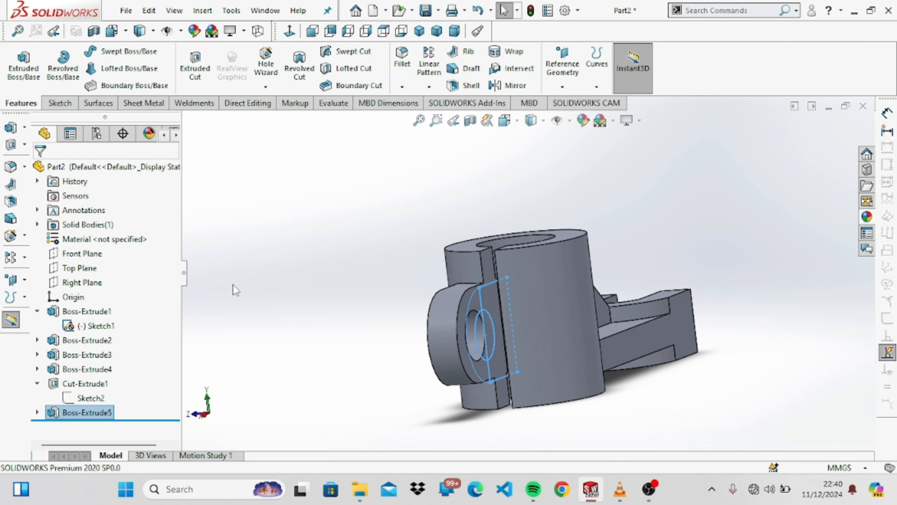
{"action": "key", "text": "Down"}
{"action": "key", "text": "Down"}
{"action": "key", "text": "Down"}
{"action": "key", "text": "Down"}
{"action": "key", "text": "Down"}
{"action": "key", "text": "Down"}
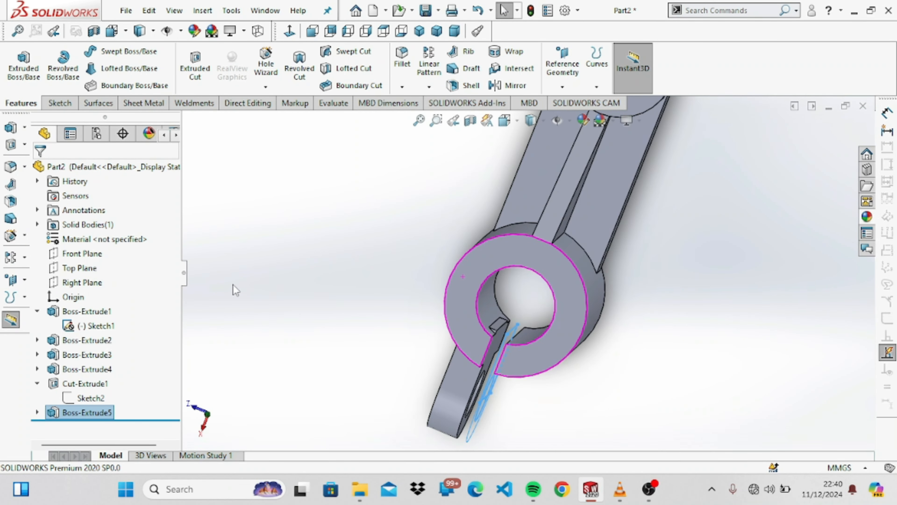
{"action": "key", "text": "Up"}
{"action": "key", "text": "Up"}
{"action": "key", "text": "Up"}
{"action": "key", "text": "Up"}
{"action": "key", "text": "Up"}
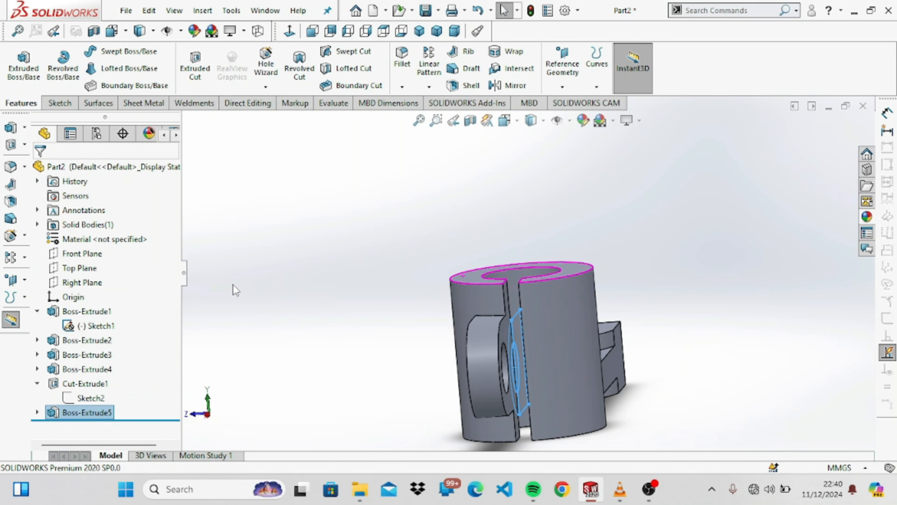
{"action": "key", "text": "Right"}
{"action": "key", "text": "Right"}
{"action": "left_click", "coordinate": [87, 398]}
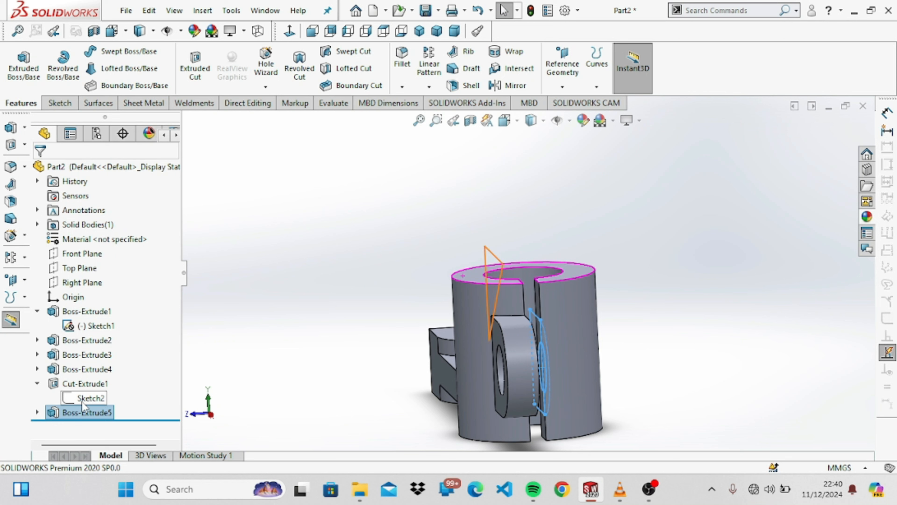
{"action": "right_click", "coordinate": [87, 397]}
{"action": "left_click", "coordinate": [95, 260]}
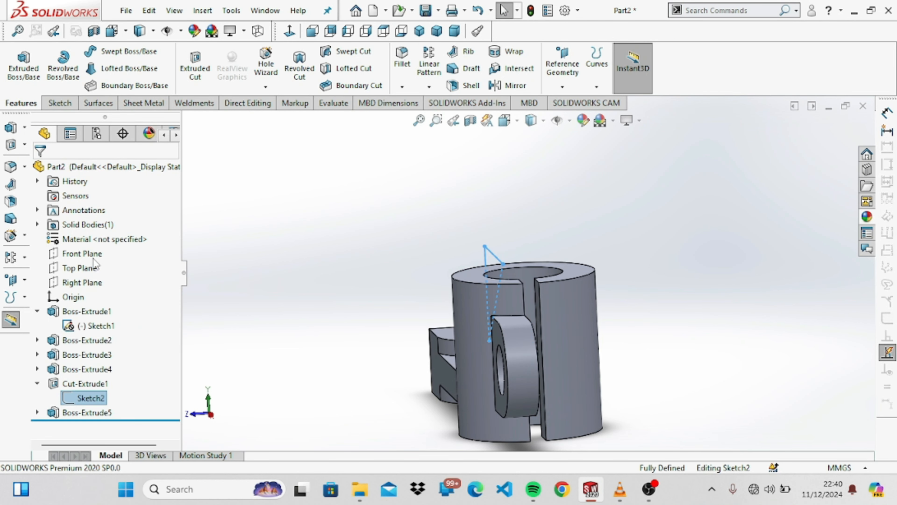
{"action": "key", "text": "Right"}
{"action": "key", "text": "Right"}
{"action": "key", "text": "Right"}
{"action": "key", "text": "Right"}
{"action": "key", "text": "Right"}
{"action": "key", "text": "Right"}
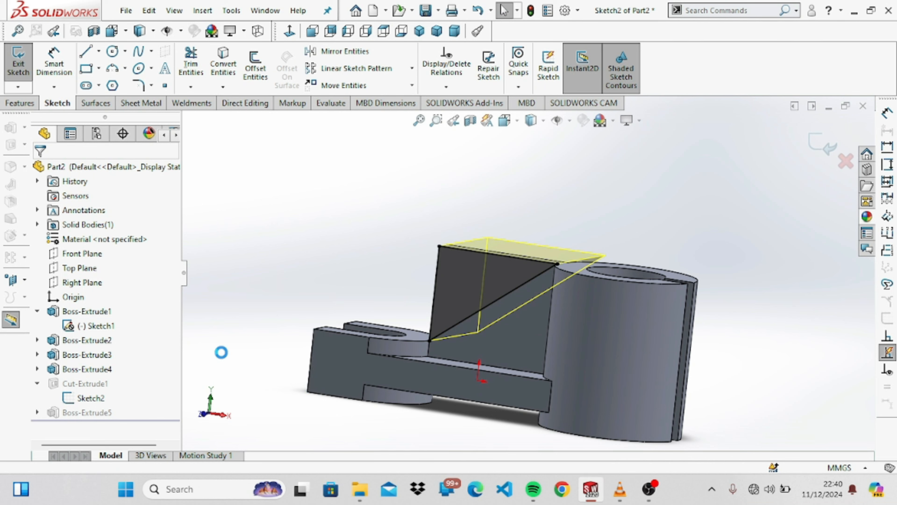
{"action": "key", "text": "ctrl+b"}
Edit the lug's sketch to shift the rectangle's inner vertical edge slightly toward the hole, and rebuild the part
{"action": "right_click", "coordinate": [97, 416]}
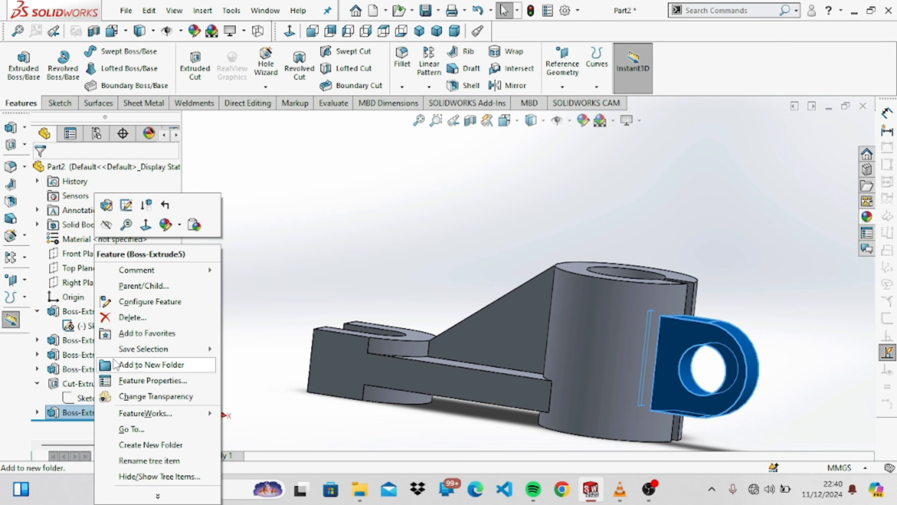
{"action": "left_click", "coordinate": [126, 205]}
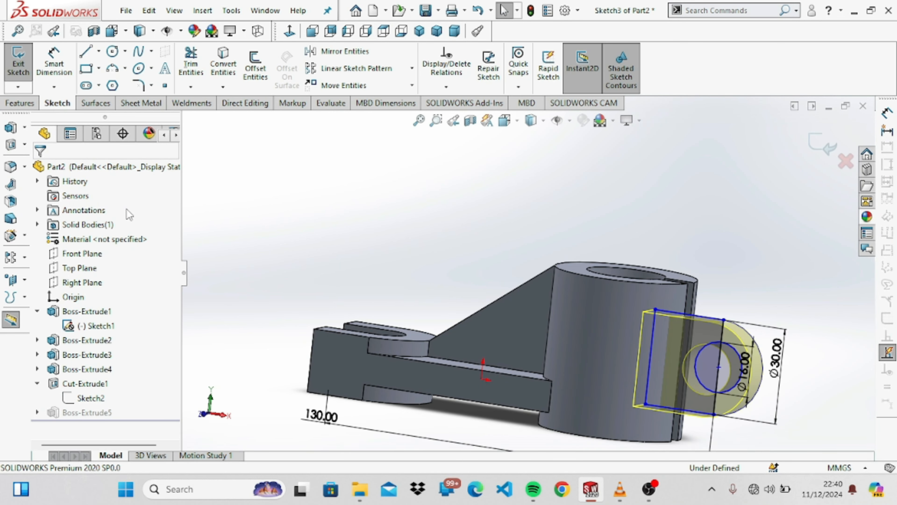
{"action": "left_click", "coordinate": [649, 352]}
{"action": "mouse_move", "coordinate": [649, 352]}
{"action": "left_mouse_down"}
{"action": "mouse_move", "coordinate": [670, 354]}
{"action": "mouse_move", "coordinate": [661, 354]}
{"action": "left_mouse_up"}
{"action": "left_click", "coordinate": [39, 170]}
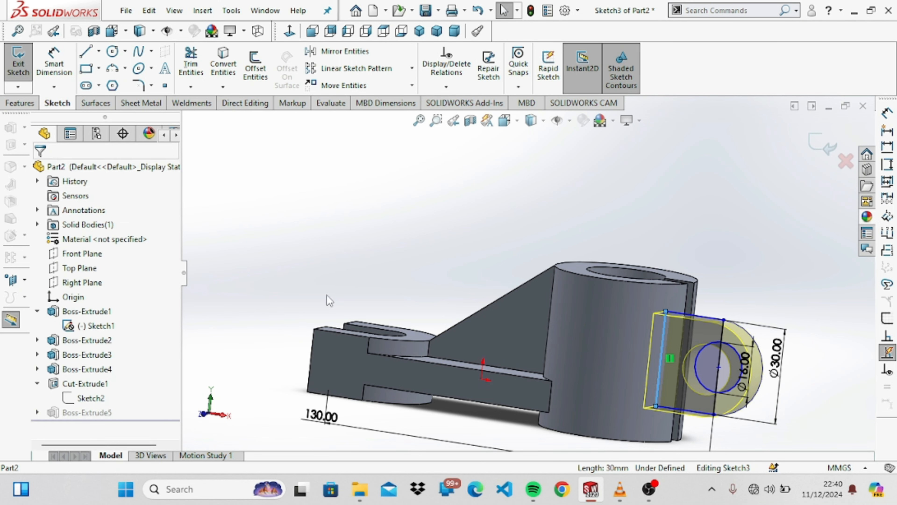
{"action": "double_click", "coordinate": [342, 236]}
Examine the whole bracket and the shortened lug in isometric and other orientations
{"action": "key", "text": "ctrl+7"}
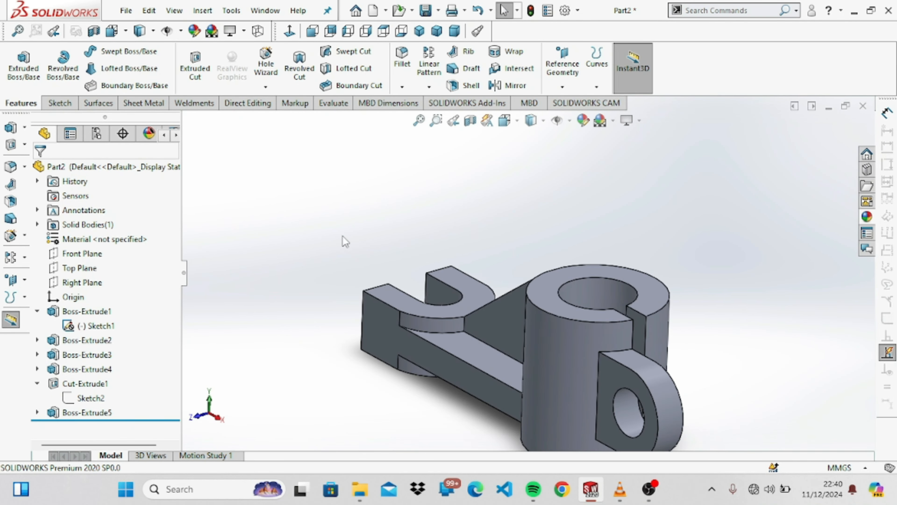
{"action": "key", "text": "ctrl+5"}
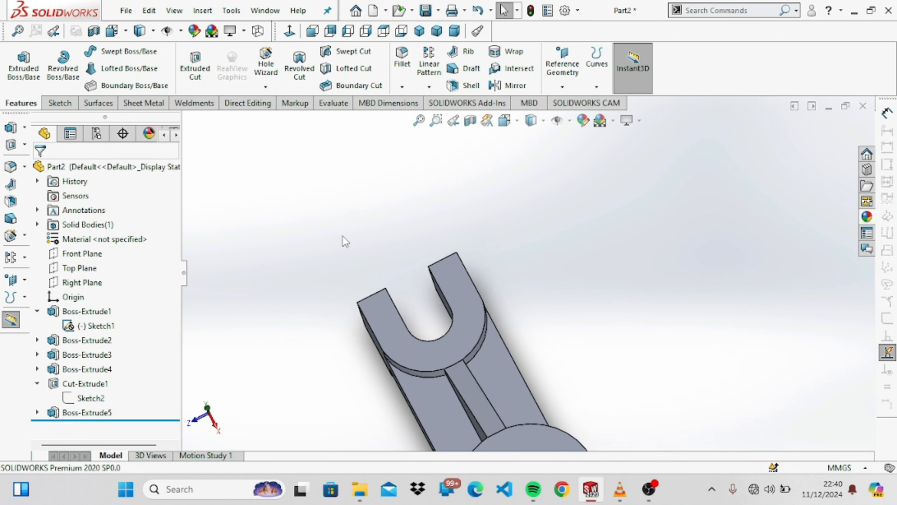
{"action": "key", "text": "f"}
{"action": "key", "text": "Down"}
{"action": "key", "text": "Down"}
{"action": "key", "text": "Down"}
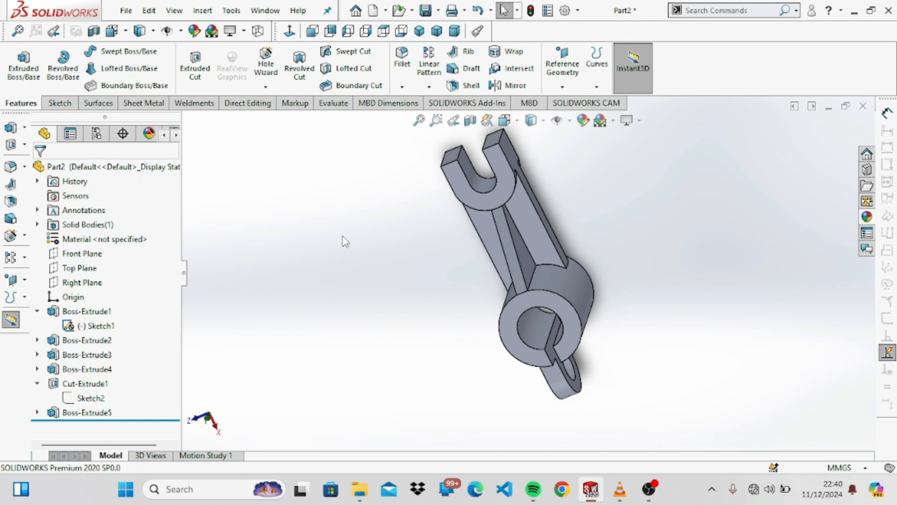
{"action": "key", "text": "Up"}
{"action": "key", "text": "ctrl+4"}
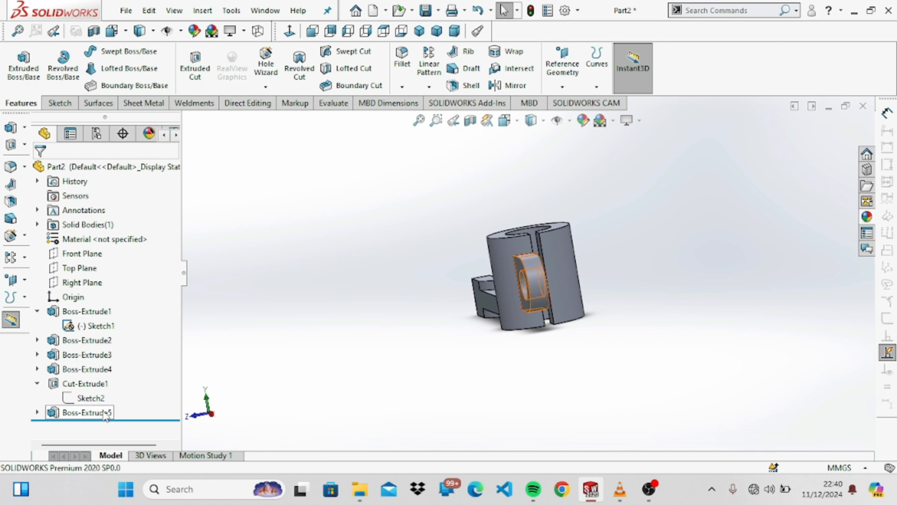
Start a new boss extrusion from the existing lug's sketch, with the slot wall opposite that lug as its Surface/Face/Plane start
{"action": "left_click", "coordinate": [37, 413]}
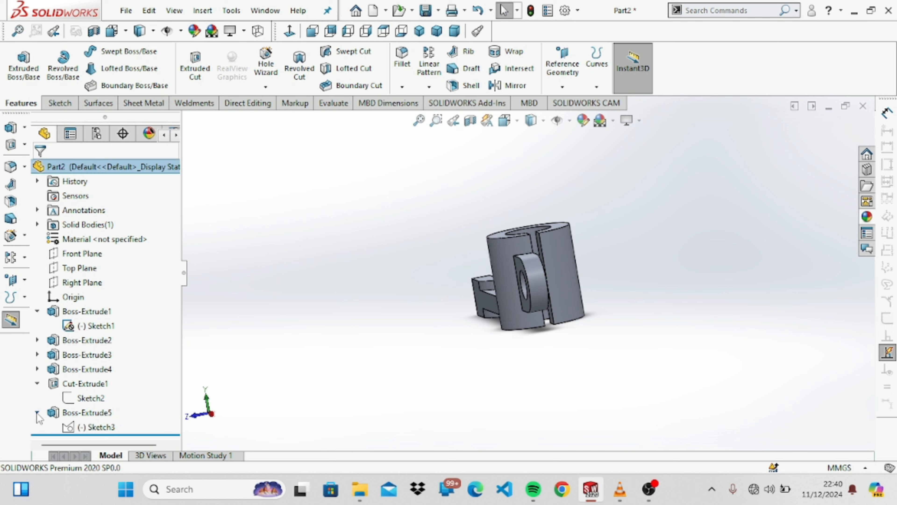
{"action": "right_click", "coordinate": [69, 428]}
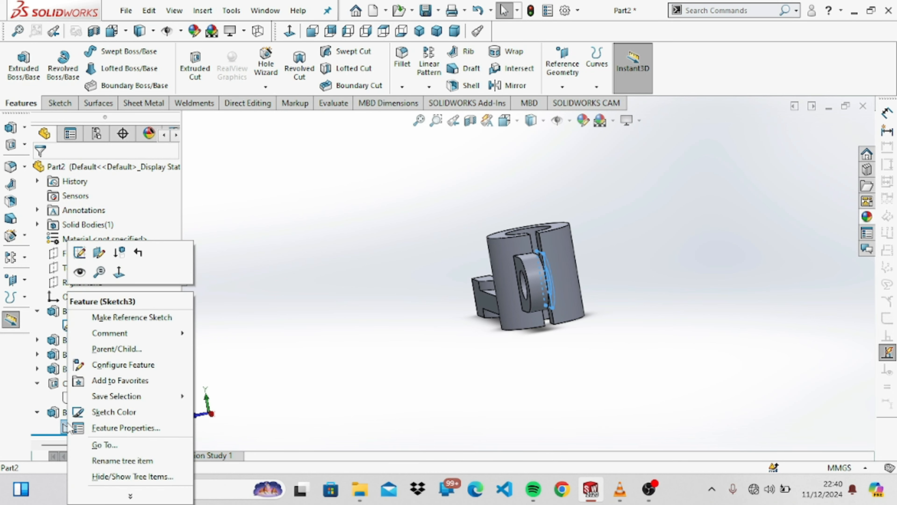
{"action": "left_click", "coordinate": [123, 317]}
{"action": "left_click", "coordinate": [28, 63]}
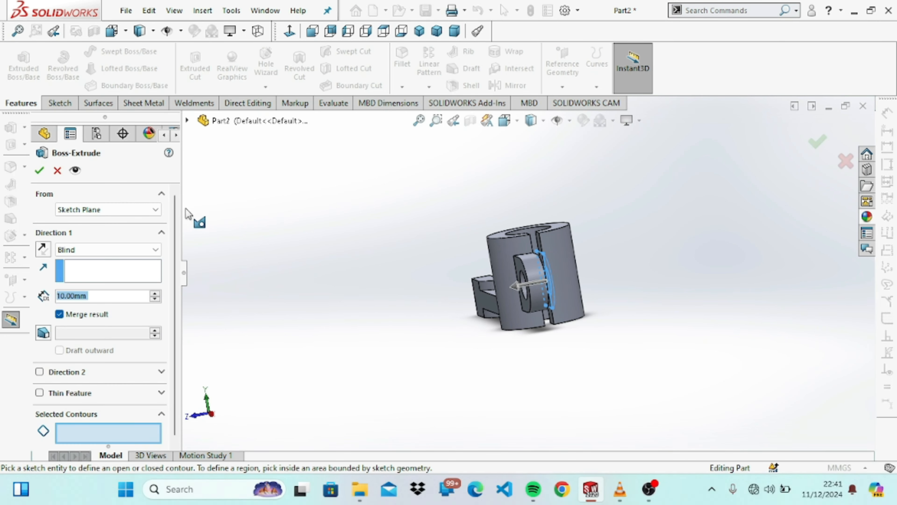
{"action": "left_click", "coordinate": [136, 209]}
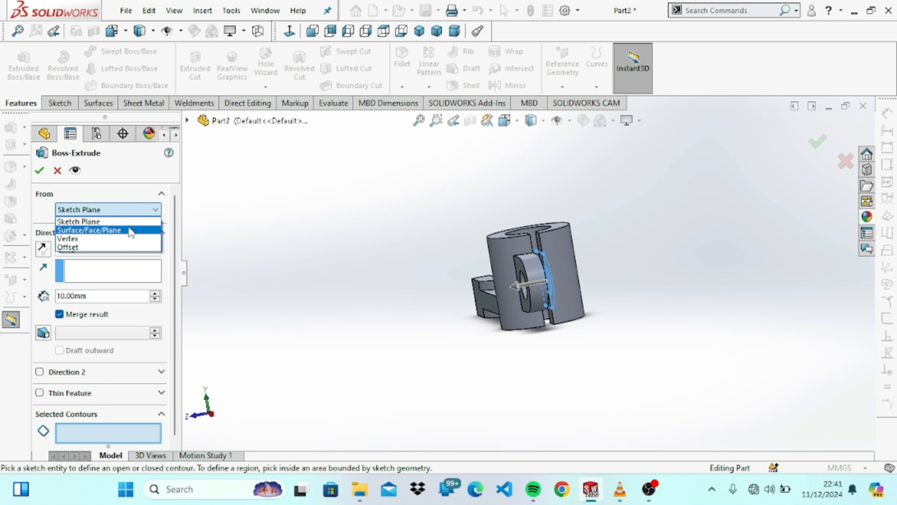
{"action": "left_click", "coordinate": [130, 223]}
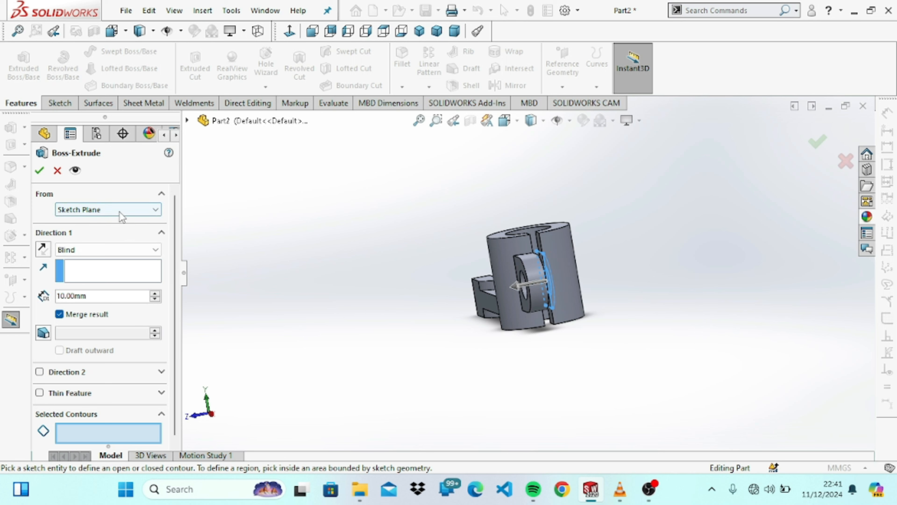
{"action": "left_click", "coordinate": [138, 210]}
{"action": "left_click", "coordinate": [107, 240]}
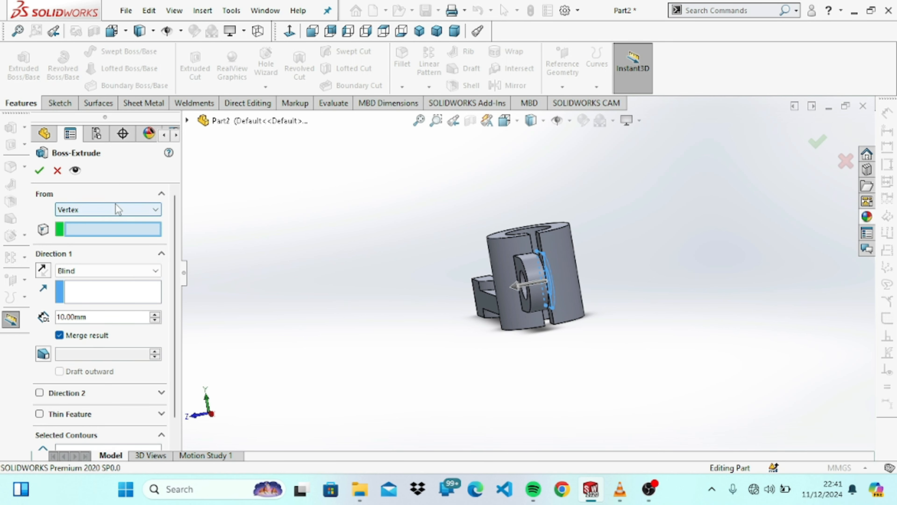
{"action": "left_click", "coordinate": [117, 210]}
{"action": "left_click", "coordinate": [106, 230]}
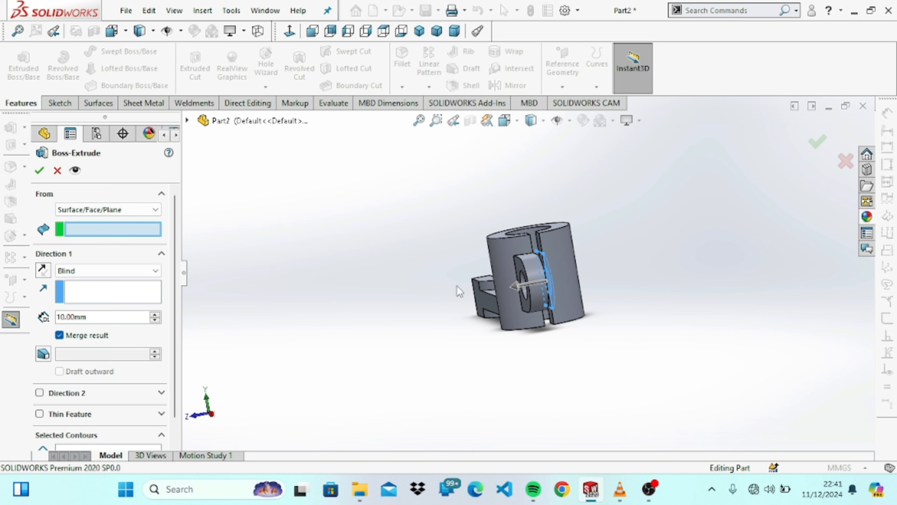
{"action": "key", "text": "Down"}
{"action": "key", "text": "Down"}
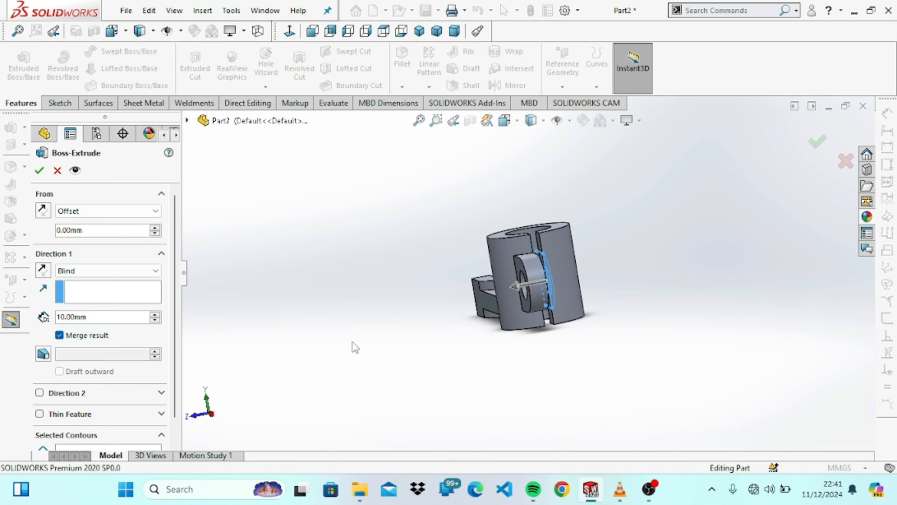
{"action": "left_click", "coordinate": [154, 211]}
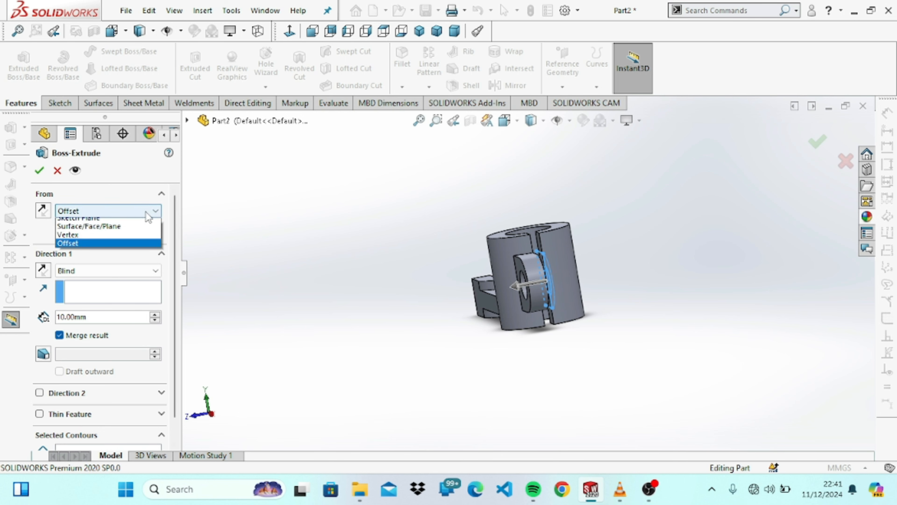
{"action": "left_click", "coordinate": [130, 232]}
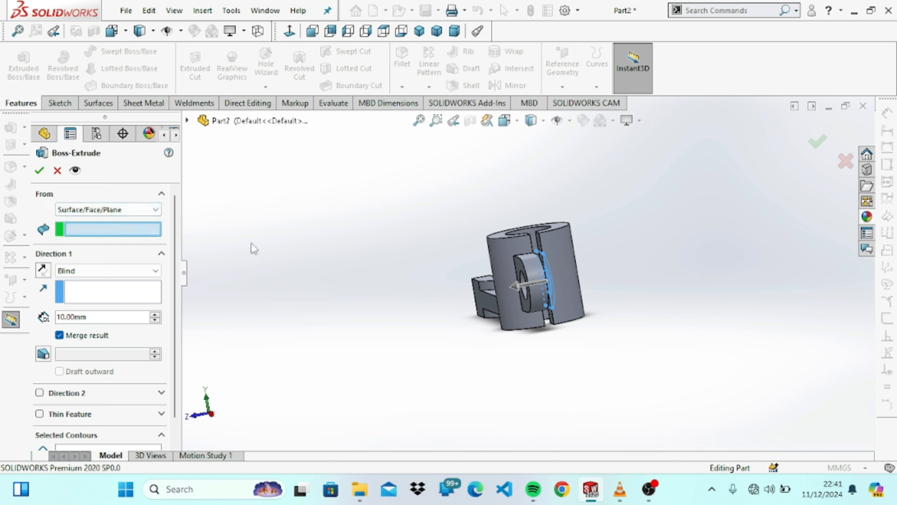
{"action": "key", "text": "Up"}
{"action": "key", "text": "Up"}
{"action": "key", "text": "Left"}
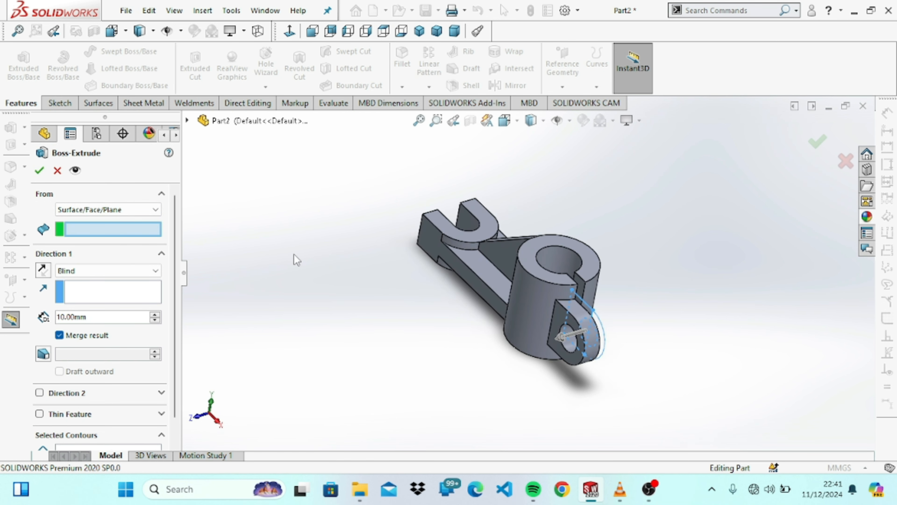
{"action": "left_click", "coordinate": [582, 289]}
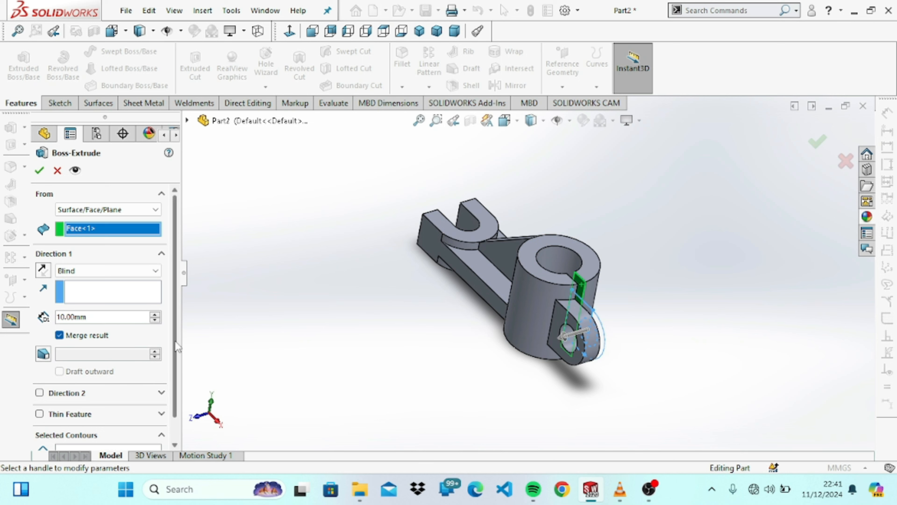
Choose the rectangular and half-round regions around the hole as the extrusion's contours, leaving the hole open
{"action": "scroll", "coordinate": [177, 370], "scroll_direction": "down", "scroll_amount": 1}
{"action": "left_click", "coordinate": [120, 426]}
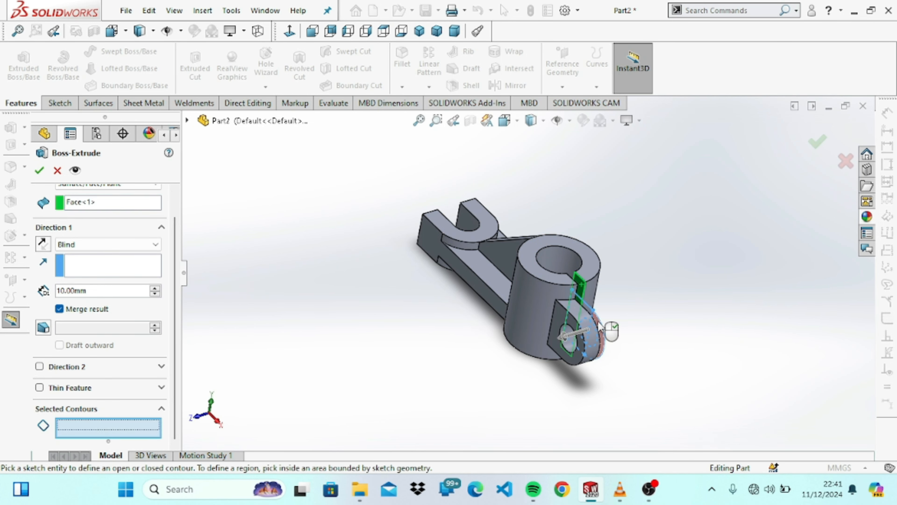
{"action": "left_click", "coordinate": [590, 314]}
{"action": "left_click", "coordinate": [594, 319]}
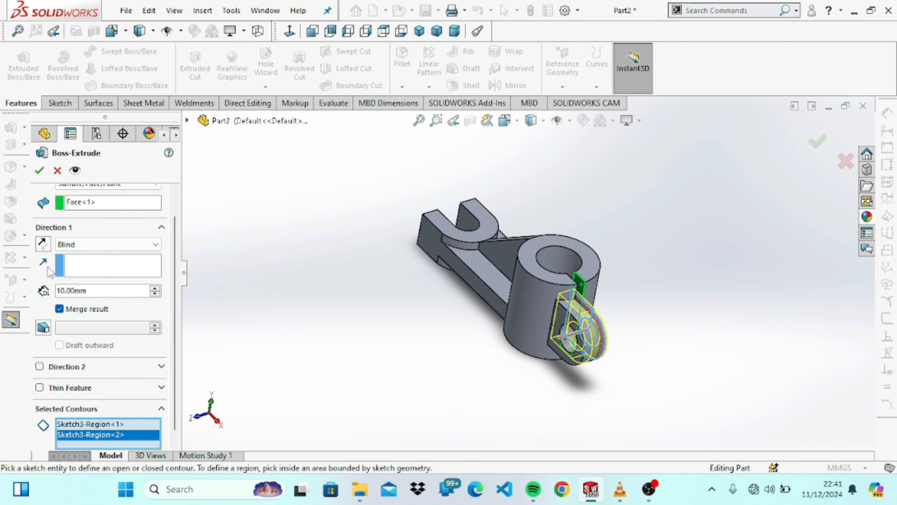
Reverse the 10 mm blind extrusion away from the first lug and create the second lug, merged with the ring
{"action": "left_click", "coordinate": [48, 245]}
{"action": "key", "text": "Left"}
{"action": "key", "text": "Left"}
{"action": "key", "text": "Left"}
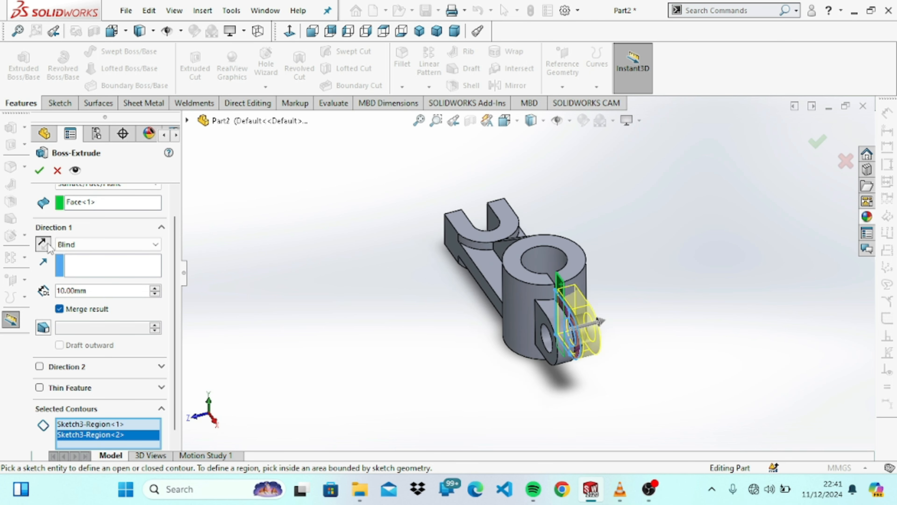
{"action": "key", "text": "Up"}
{"action": "key", "text": "Down"}
{"action": "key", "text": "Left"}
{"action": "key", "text": "Left"}
{"action": "key", "text": "Left"}
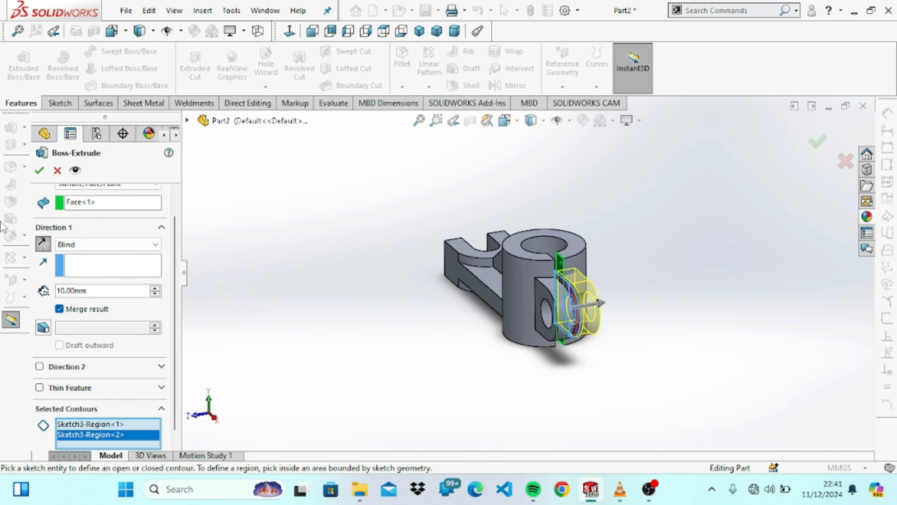
{"action": "left_click", "coordinate": [39, 171]}
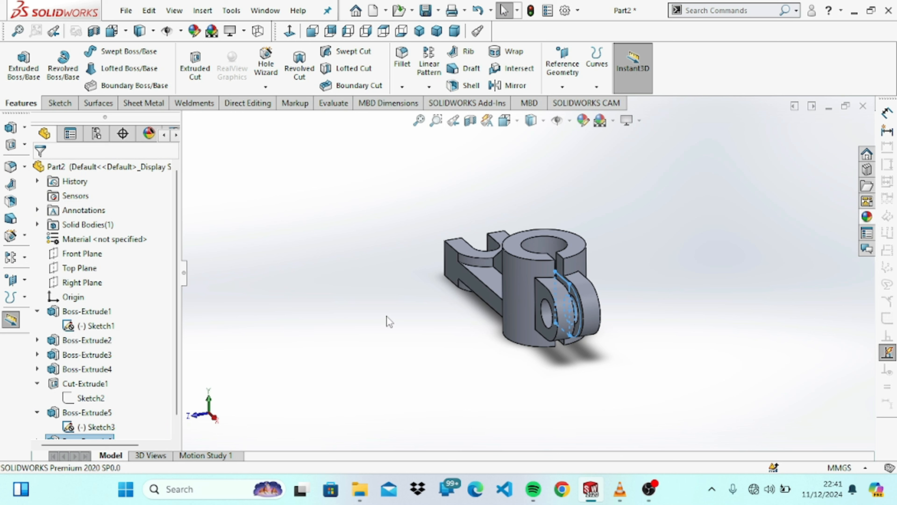
Examine the finished bracket and its pair of lugs across the ring's slot from several angles
{"action": "key", "text": "Left"}
{"action": "key", "text": "Left"}
{"action": "key", "text": "Left"}
{"action": "key", "text": "Left"}
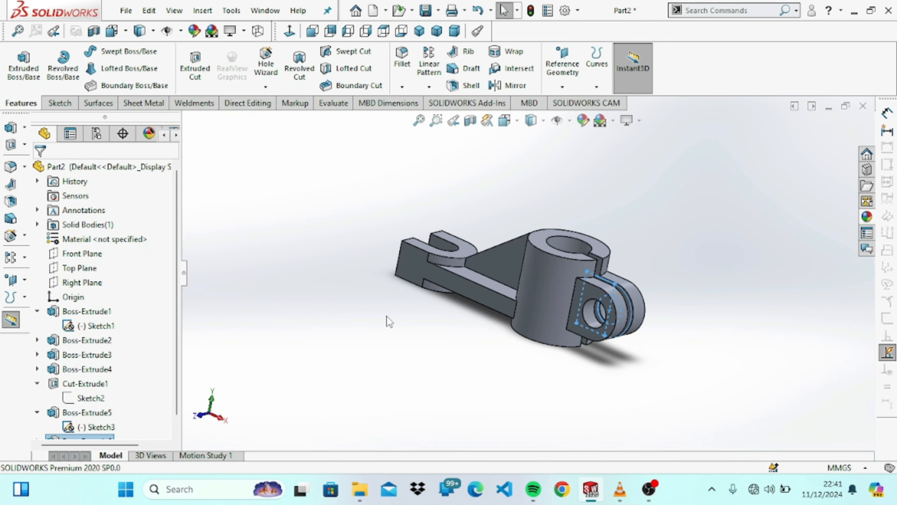
{"action": "key", "text": "Left"}
{"action": "scroll", "coordinate": [388, 320], "scroll_direction": "up", "scroll_amount": 2}
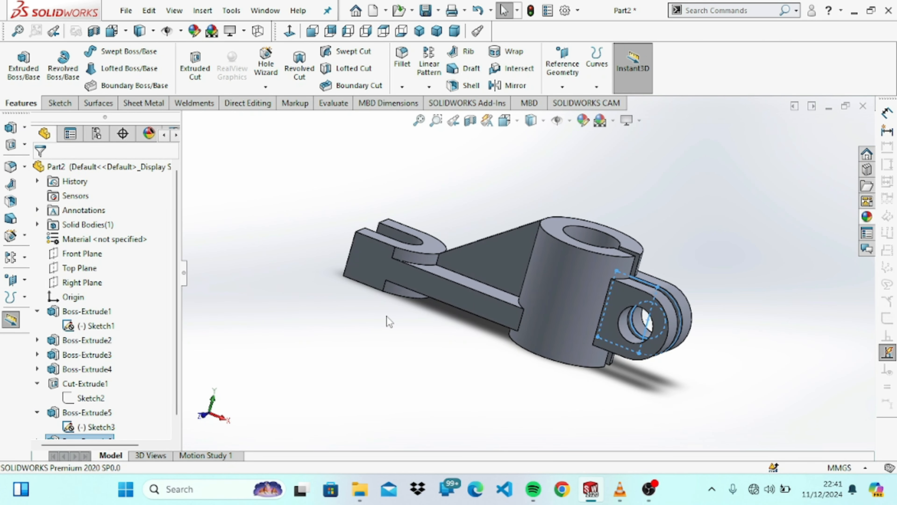
{"action": "key", "text": "Left"}
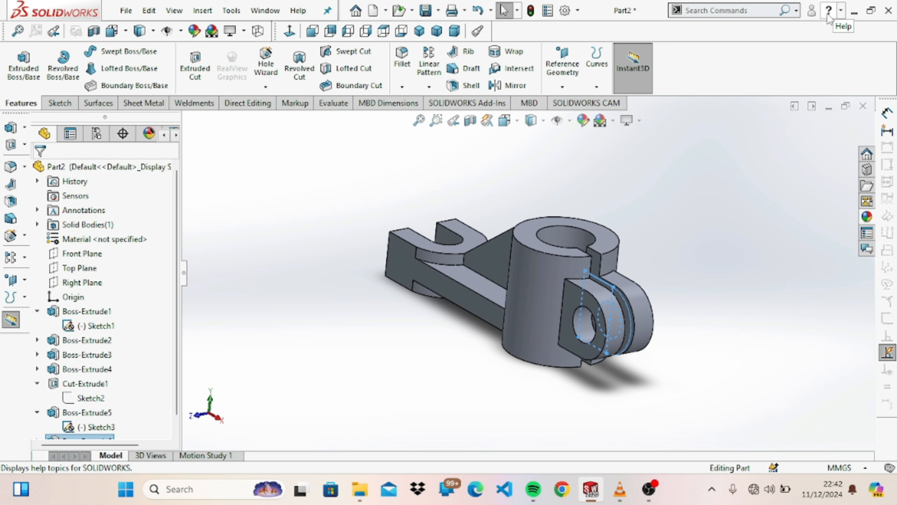
{"action": "key", "text": "Left"}
{"action": "key", "text": "Left"}
{"action": "key", "text": "Left"}
{"action": "key", "text": "Left"}
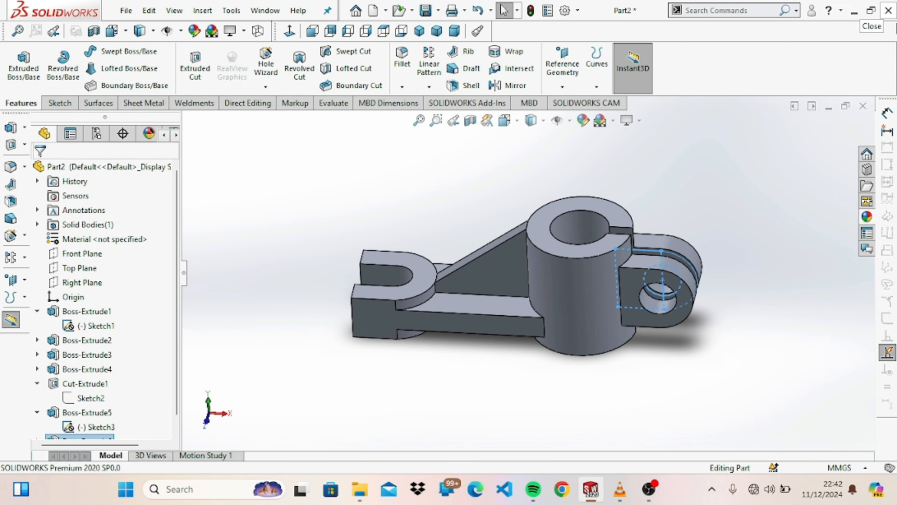
Apply the blue polished ABS plastic appearance from the high gloss plastics to the whole part
{"action": "left_click", "coordinate": [866, 216]}
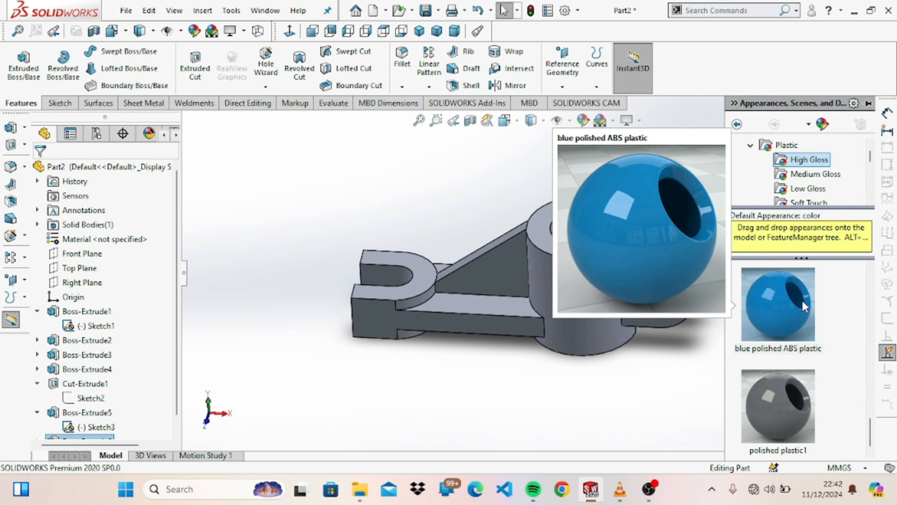
{"action": "left_click_drag", "start_coordinate": [807, 306], "coordinate": [505, 279]}
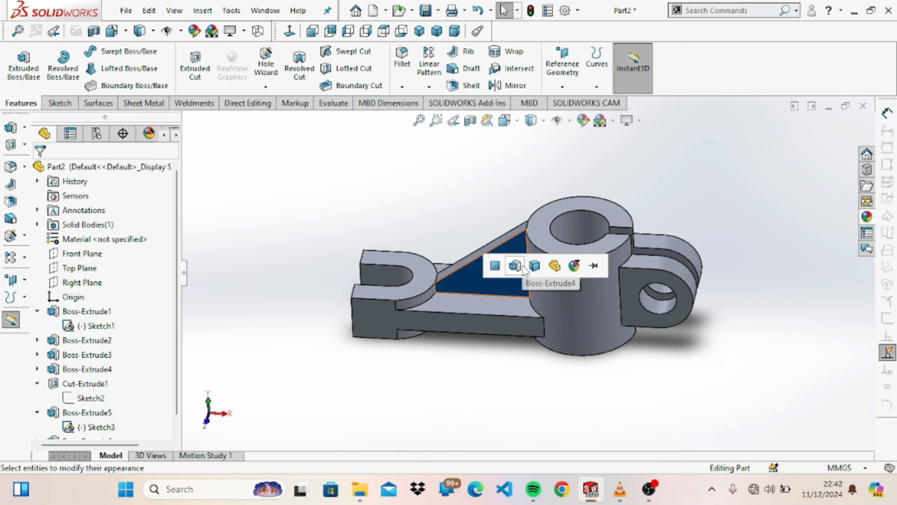
{"action": "left_click", "coordinate": [556, 266]}
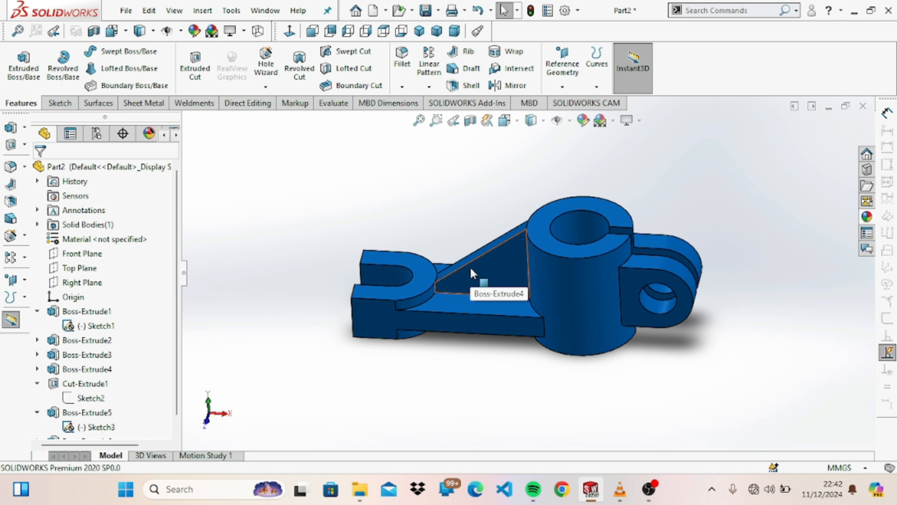